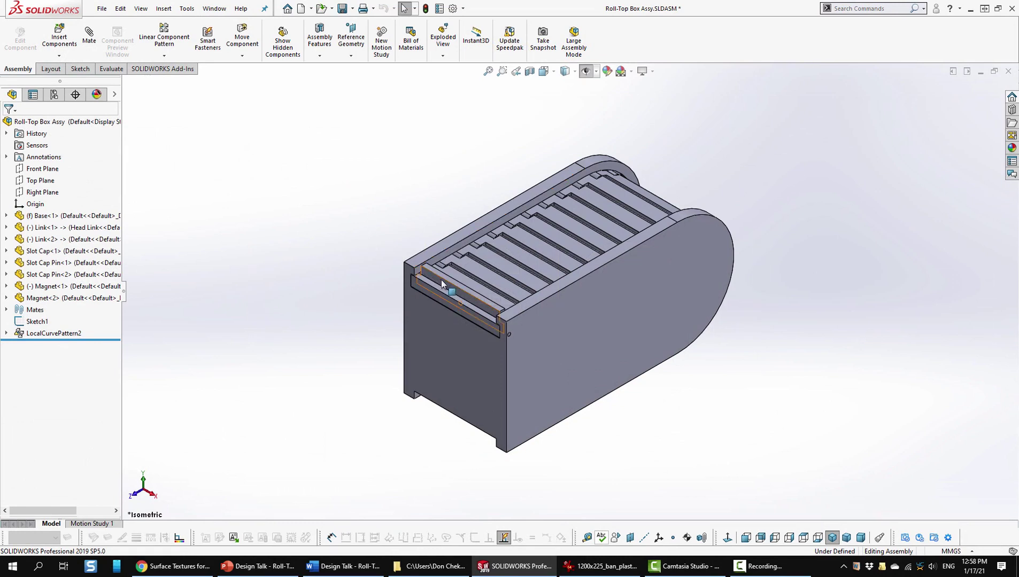
pyautogui.moveTo(443, 283); pyautogui.dragTo(566, 237)
pyautogui.scroll(-3, 569, 238)
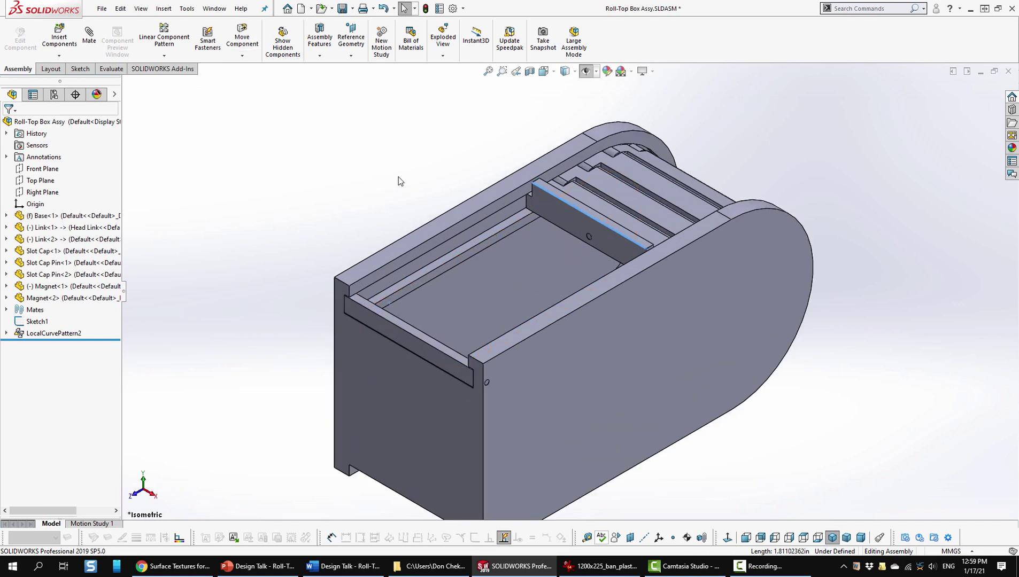
pyautogui.click(585, 72)
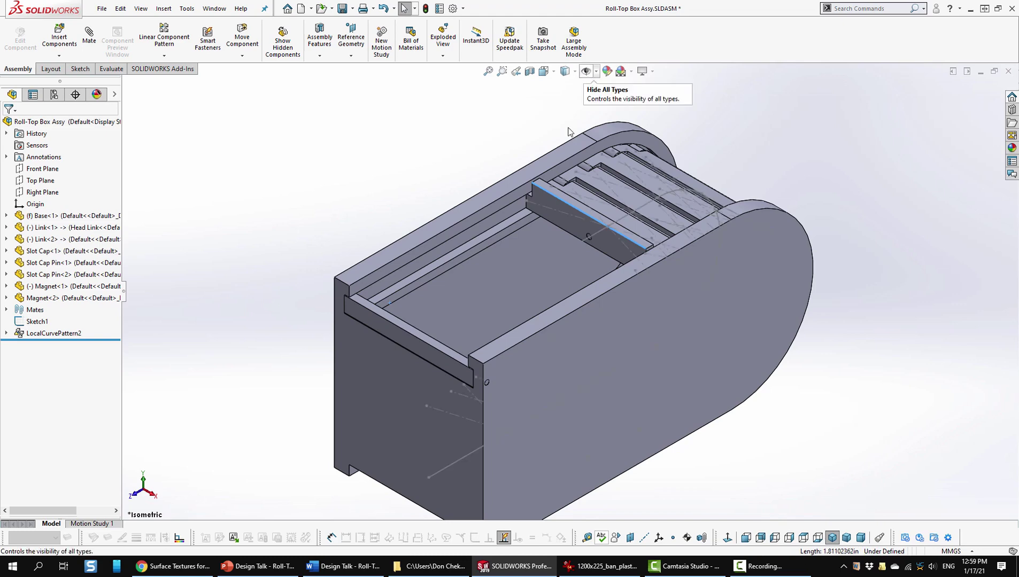
pyautogui.moveTo(724, 492)
pyautogui.mouseDown(button='middle')
pyautogui.moveTo(694, 503)
pyautogui.moveTo(668, 470)
pyautogui.mouseUp(button='middle')
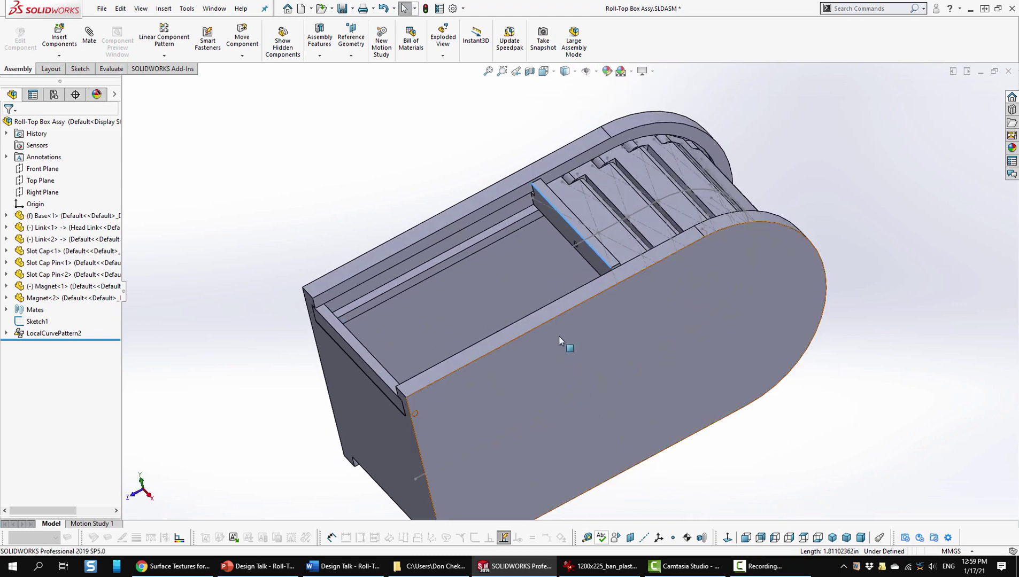
pyautogui.scroll(-2, 559, 336)
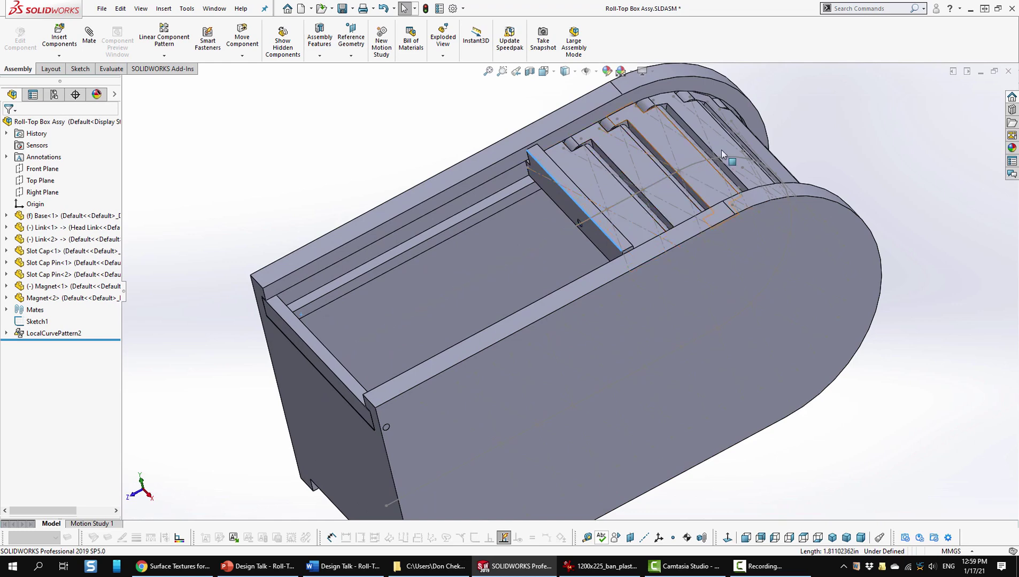
pyautogui.moveTo(801, 449); pyautogui.dragTo(841, 401, button='middle')
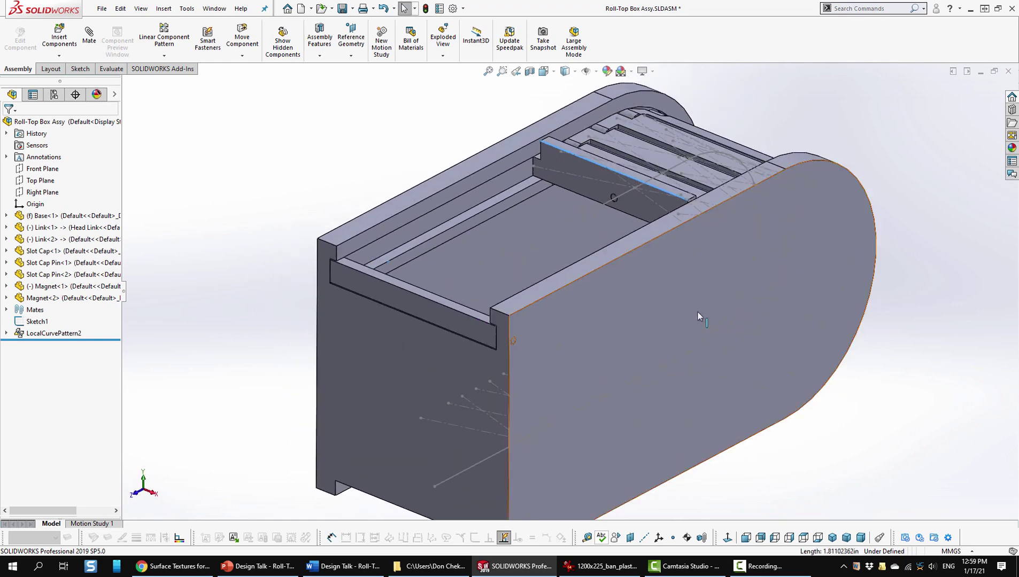
pyautogui.scroll(-4, 699, 204)
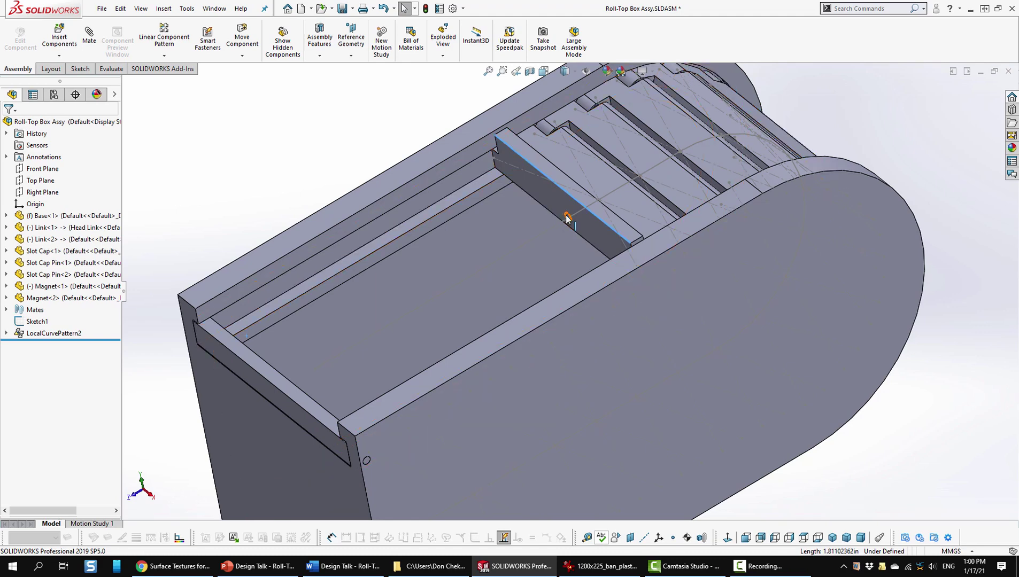
pyautogui.moveTo(569, 218); pyautogui.dragTo(224, 421, button='middle')
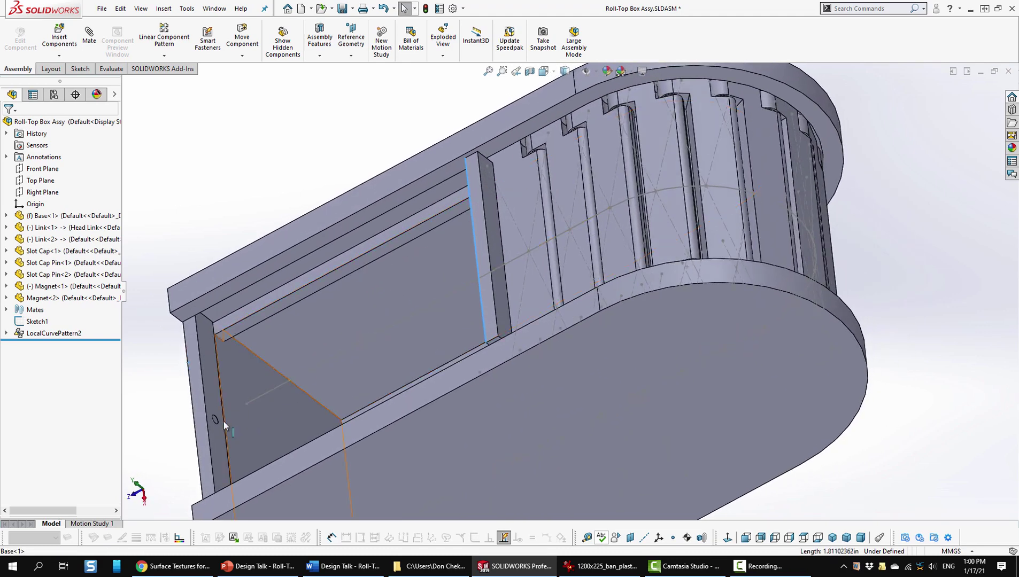
pyautogui.moveTo(387, 358); pyautogui.dragTo(492, 228, button='middle')
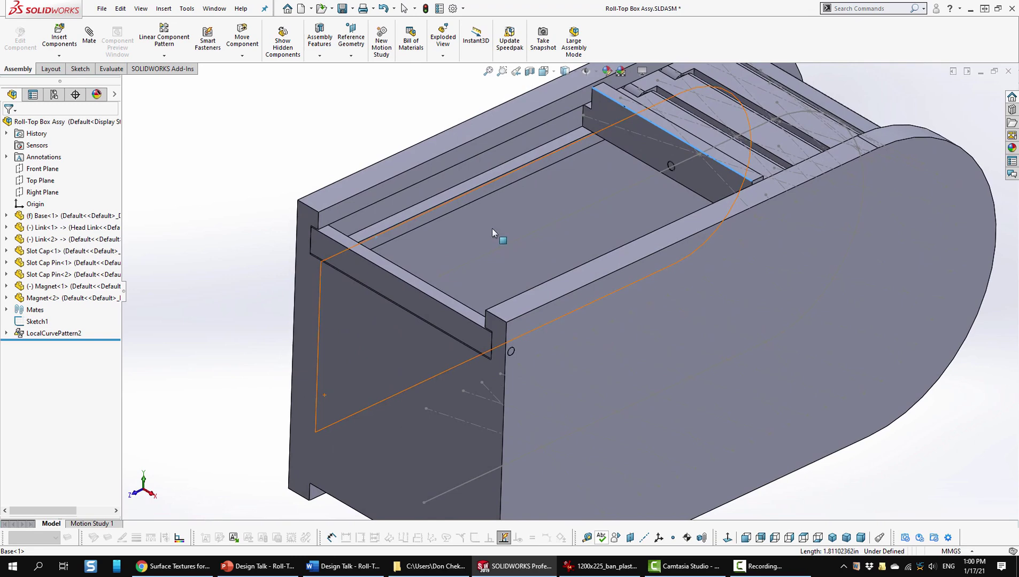
pyautogui.scroll(5, 492, 228)
pyautogui.scroll(-2, 618, 190)
pyautogui.click(620, 189)
pyautogui.moveTo(621, 189); pyautogui.dragTo(360, 305)
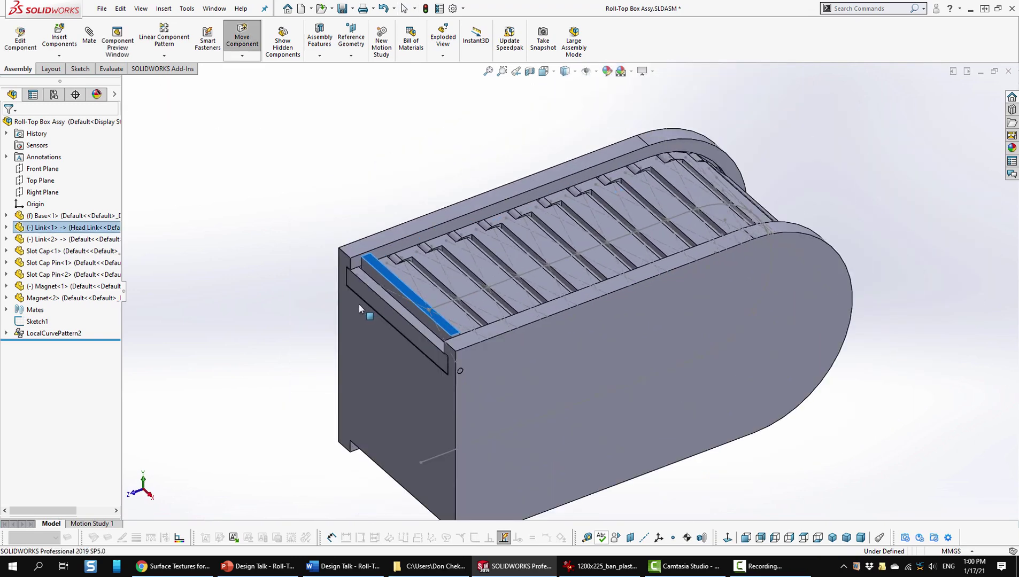
pyautogui.press('Escape')
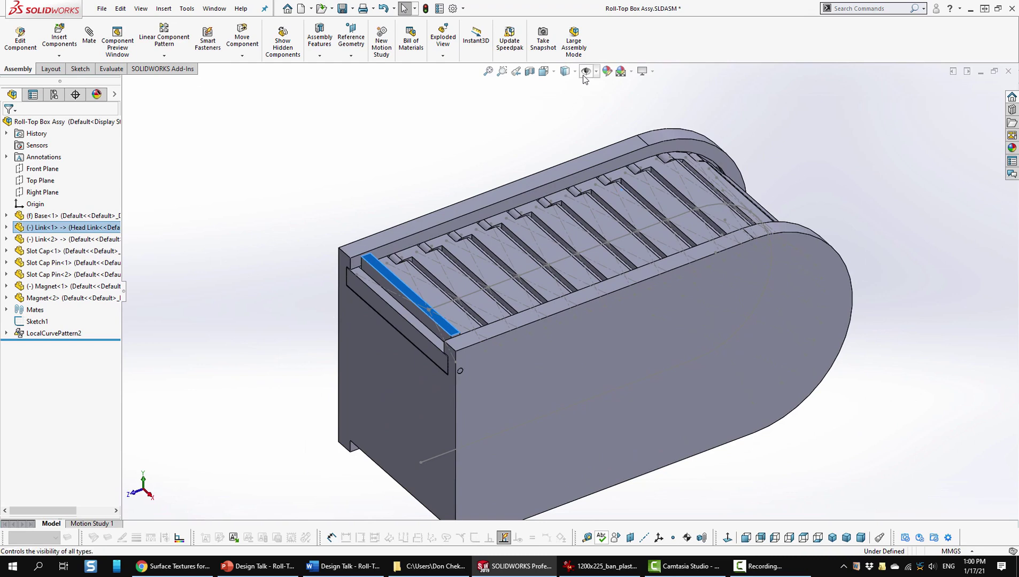
# - Show Exploded View1 from the configurations, orbit the exploded box, then collapse it
pyautogui.scroll(3, 719, 368)
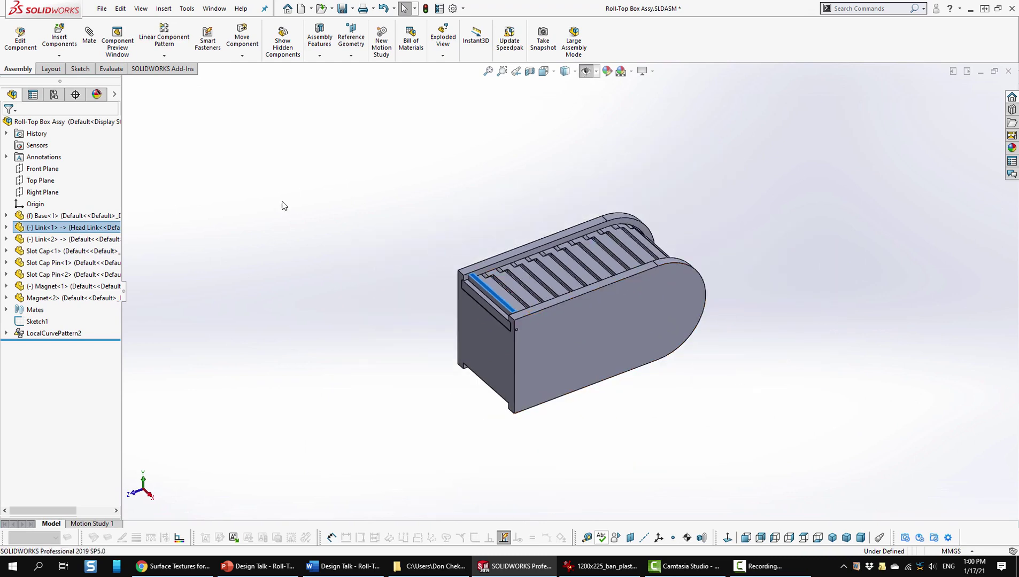
pyautogui.click(53, 94)
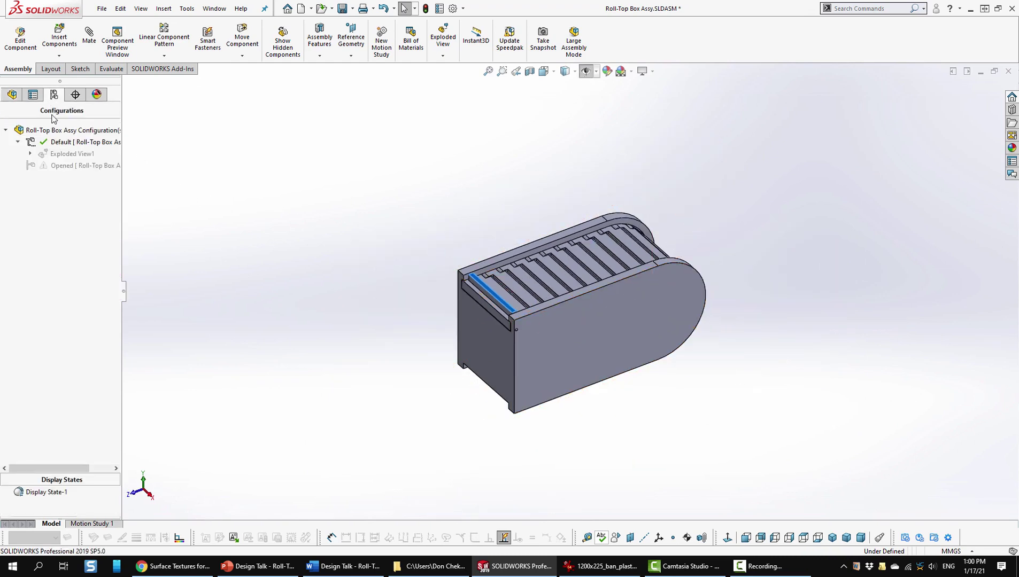
pyautogui.doubleClick(71, 153)
pyautogui.moveTo(357, 390); pyautogui.dragTo(474, 392, button='middle')
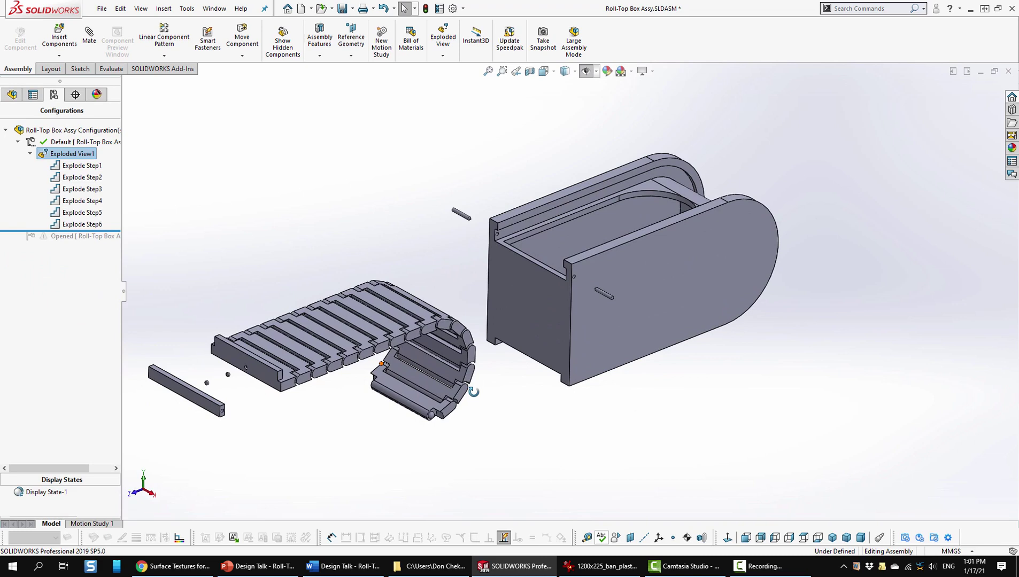
pyautogui.doubleClick(87, 153)
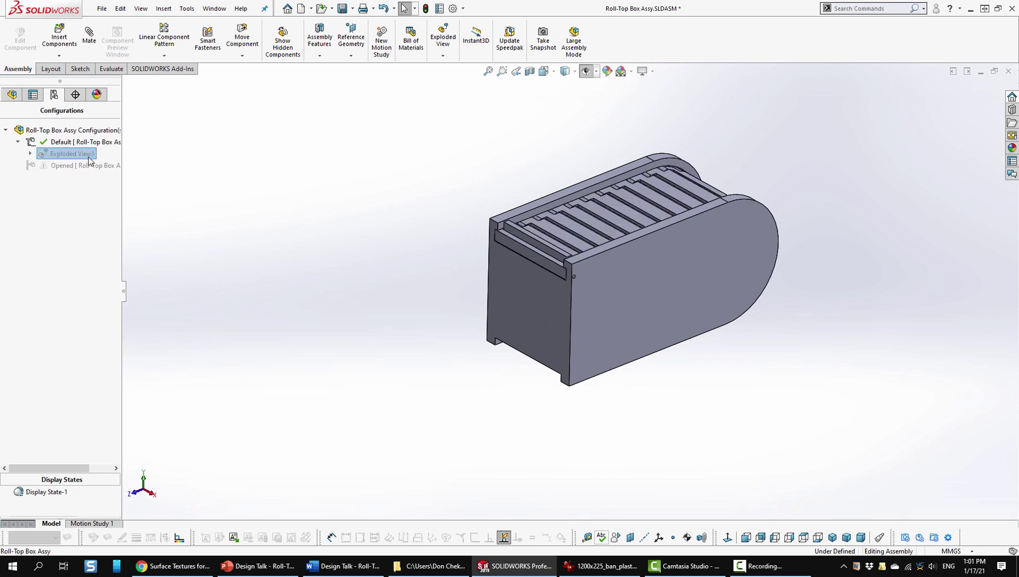
# - Isolate the Base component from its rounded end face and fit it to the view
pyautogui.click(632, 251)
pyautogui.rightClick(632, 251)
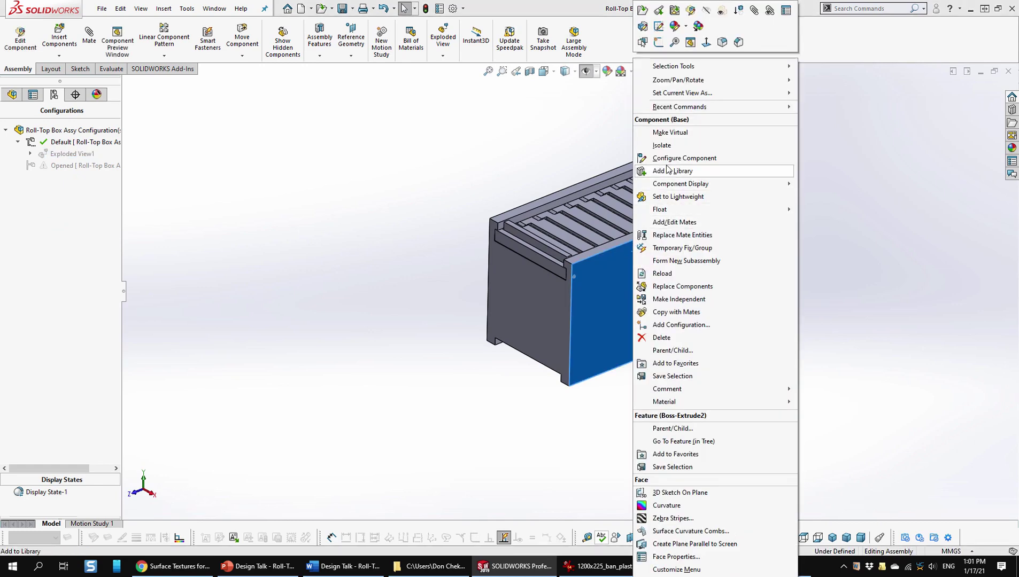
pyautogui.click(665, 145)
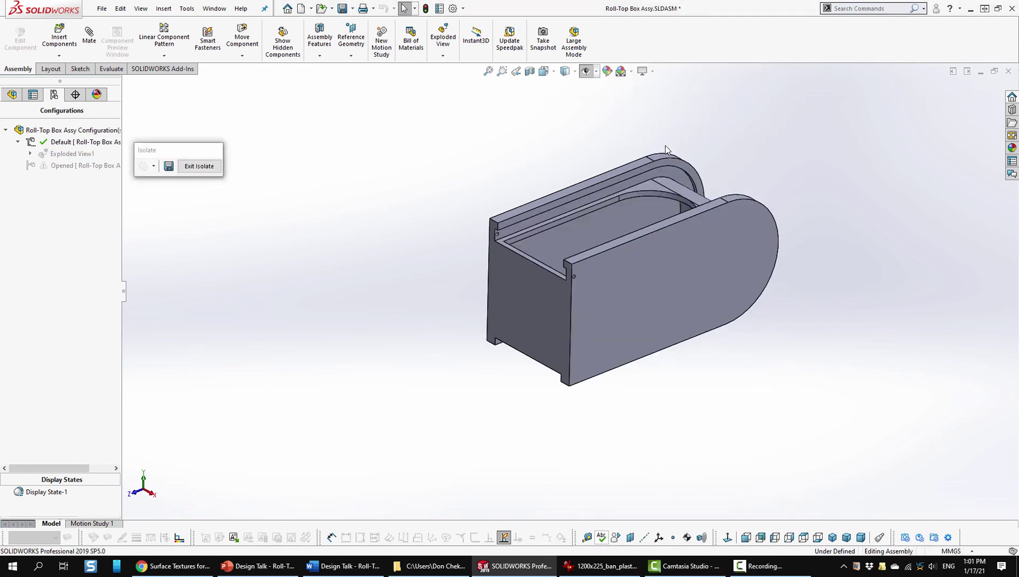
pyautogui.press('f')
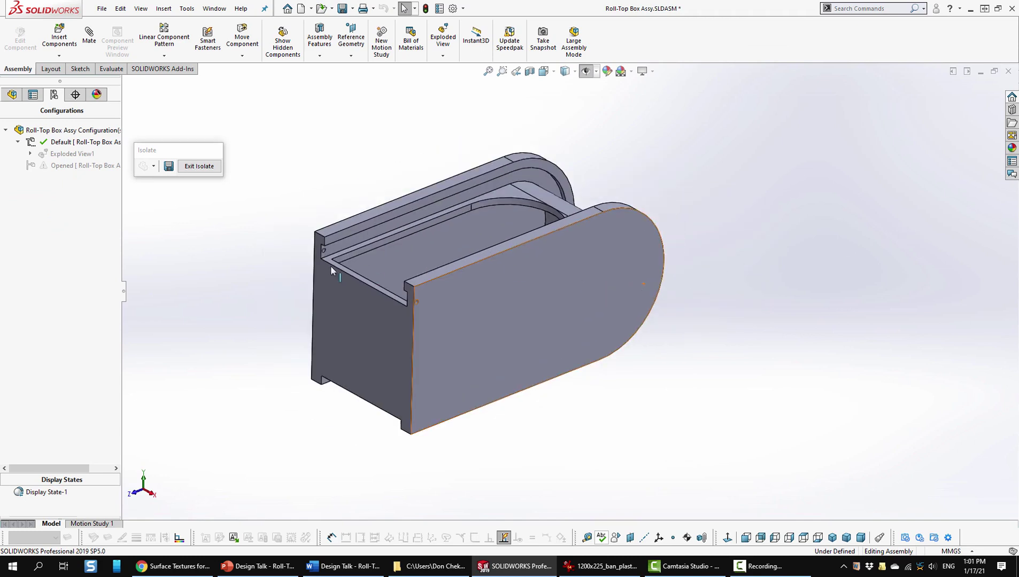
# - Start in-context editing of Base<1> from the assembly feature tree
pyautogui.click(10, 96)
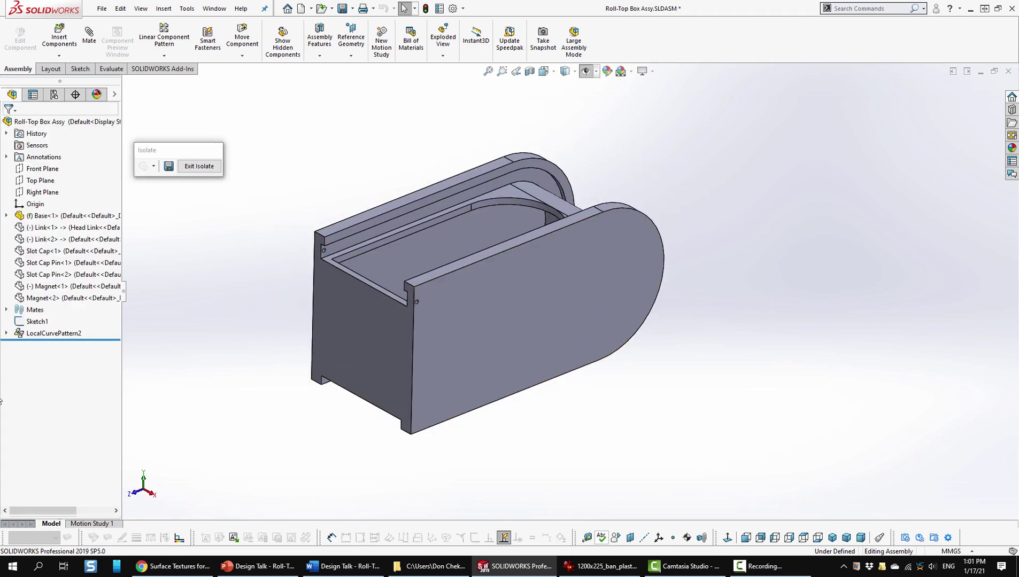
pyautogui.rightClick(79, 216)
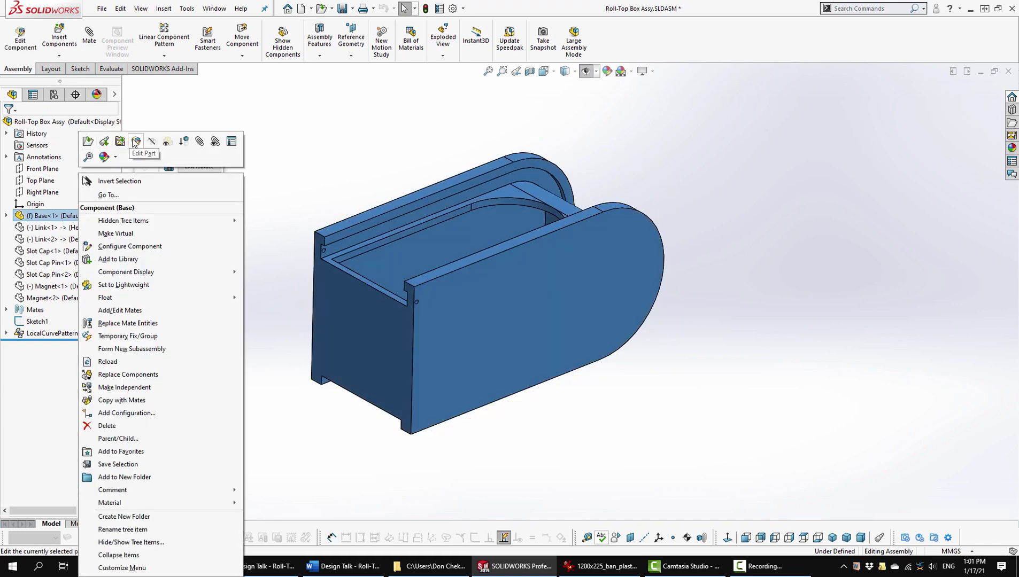
pyautogui.click(136, 142)
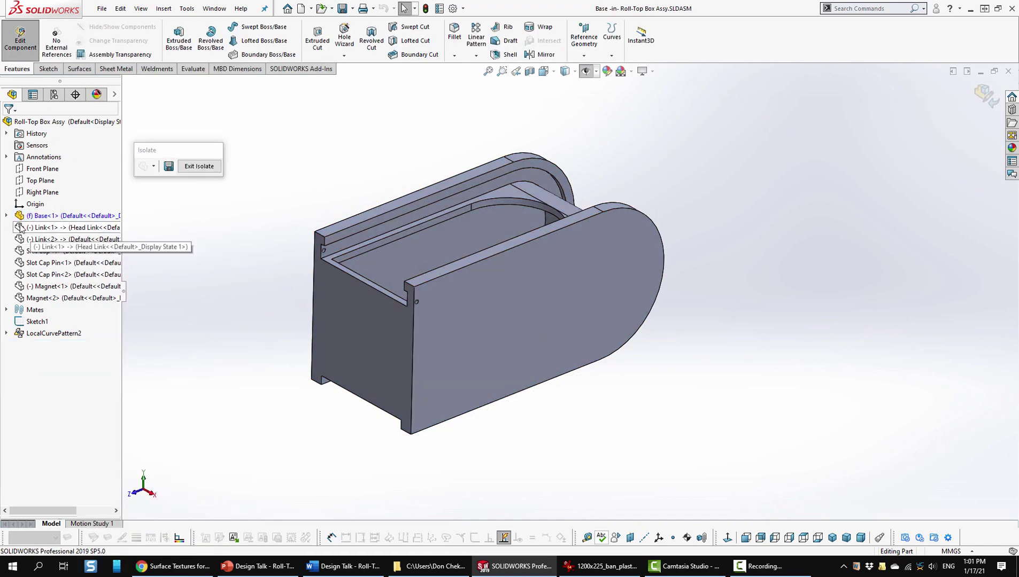
# - Roll the Base back to Boss-Extrude1 and highlight its Sketch1 profile on the shell
pyautogui.moveTo(80, 445); pyautogui.dragTo(98, 346)
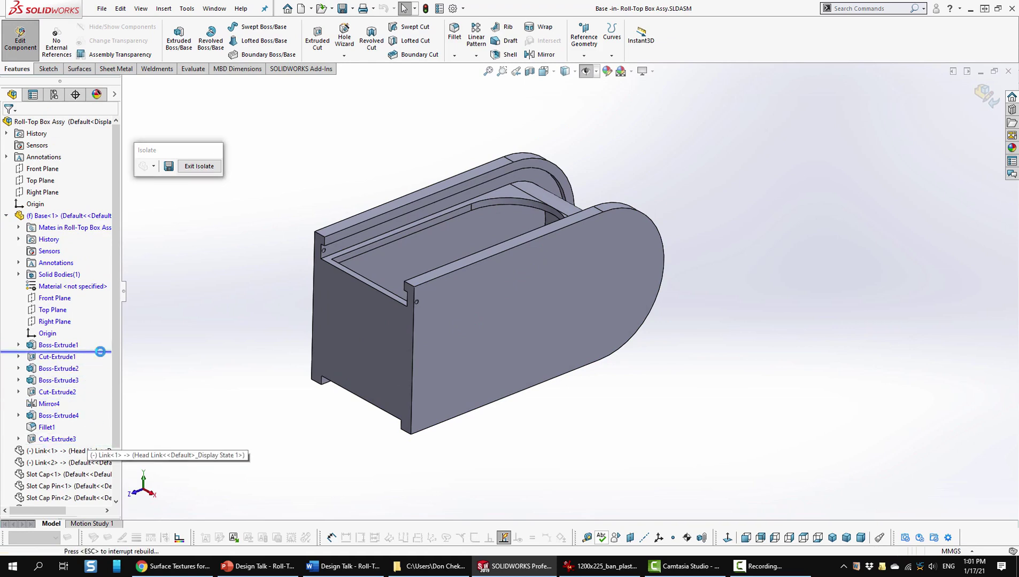
pyautogui.click(18, 345)
pyautogui.click(53, 357)
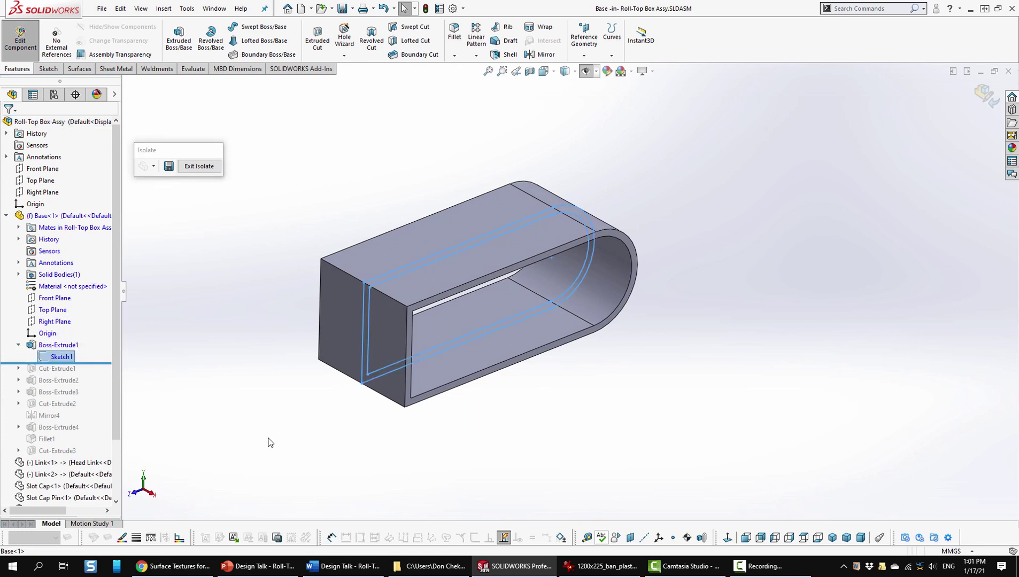
pyautogui.moveTo(266, 444); pyautogui.dragTo(273, 305, button='middle')
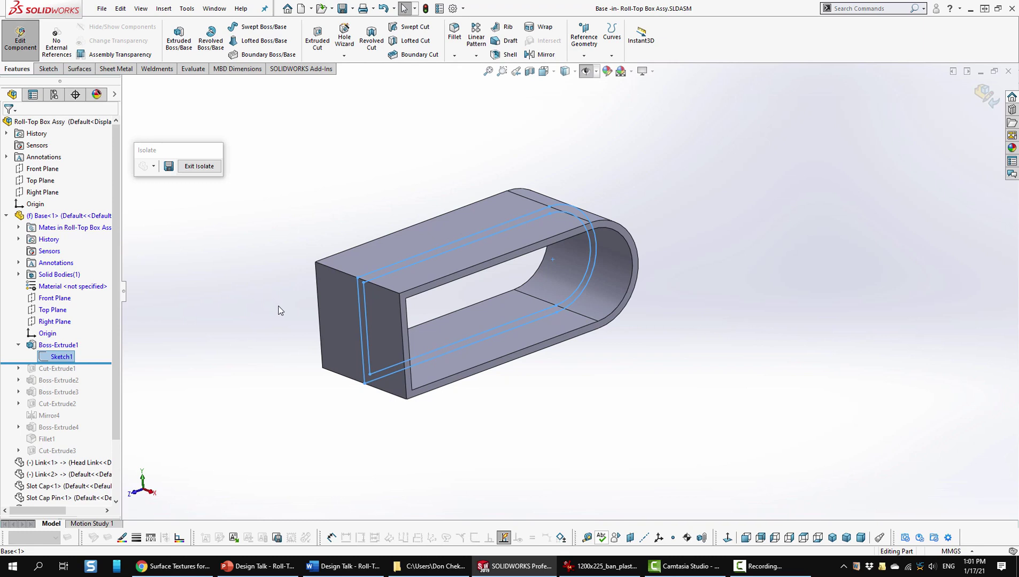
# - Roll forward through Cut-Extrude1, Boss-Extrude2 and Boss-Extrude3, orbiting to inspect each
pyautogui.moveTo(54, 363); pyautogui.dragTo(54, 374)
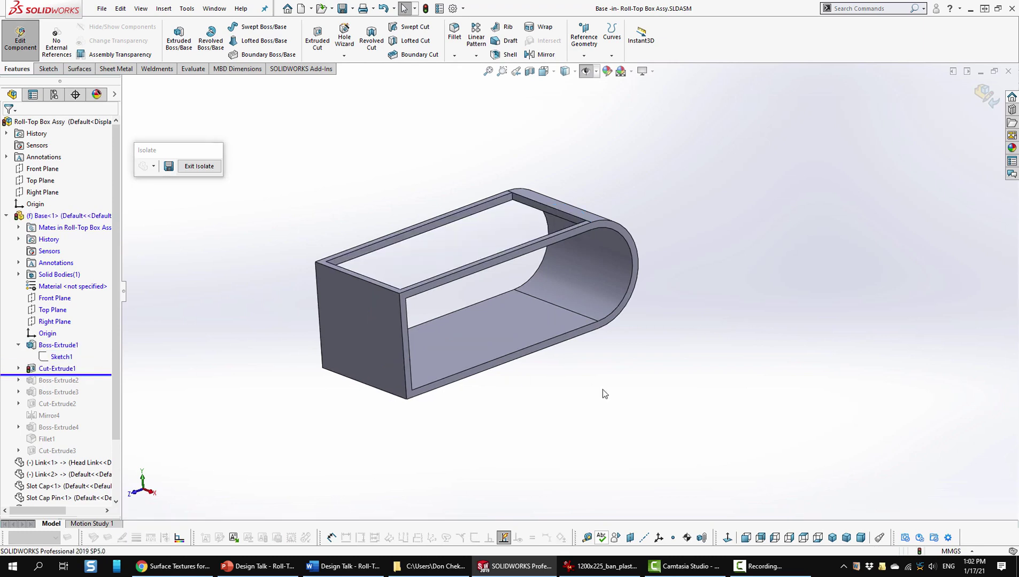
pyautogui.moveTo(603, 394); pyautogui.dragTo(662, 399, button='middle')
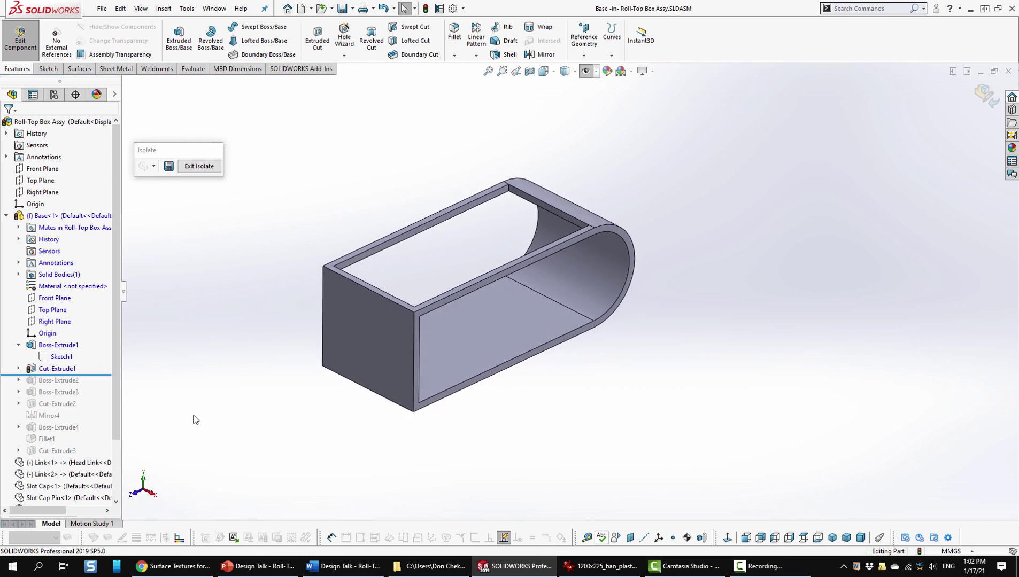
pyautogui.moveTo(54, 375); pyautogui.dragTo(53, 386)
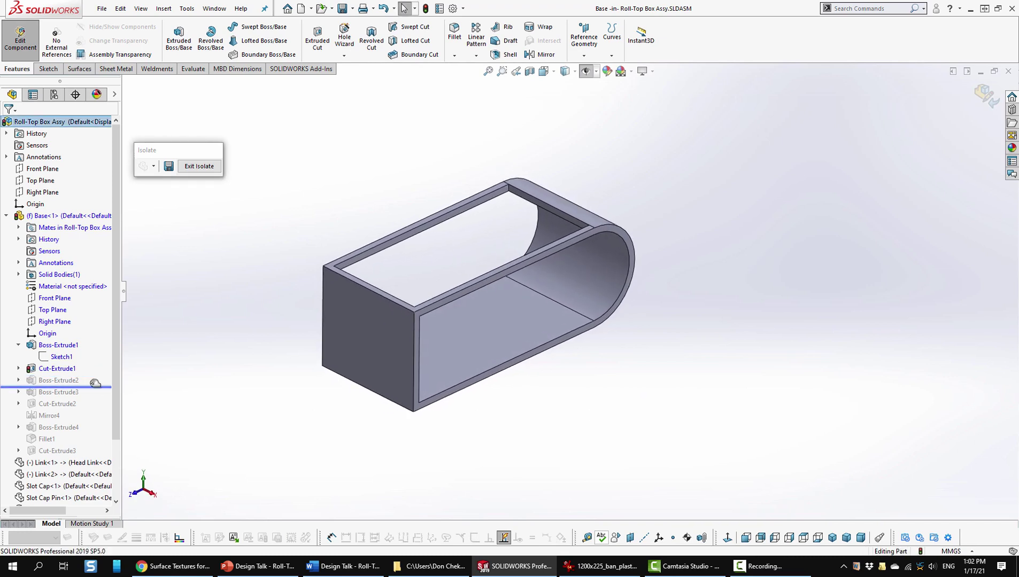
pyautogui.moveTo(426, 446); pyautogui.dragTo(495, 499, button='middle')
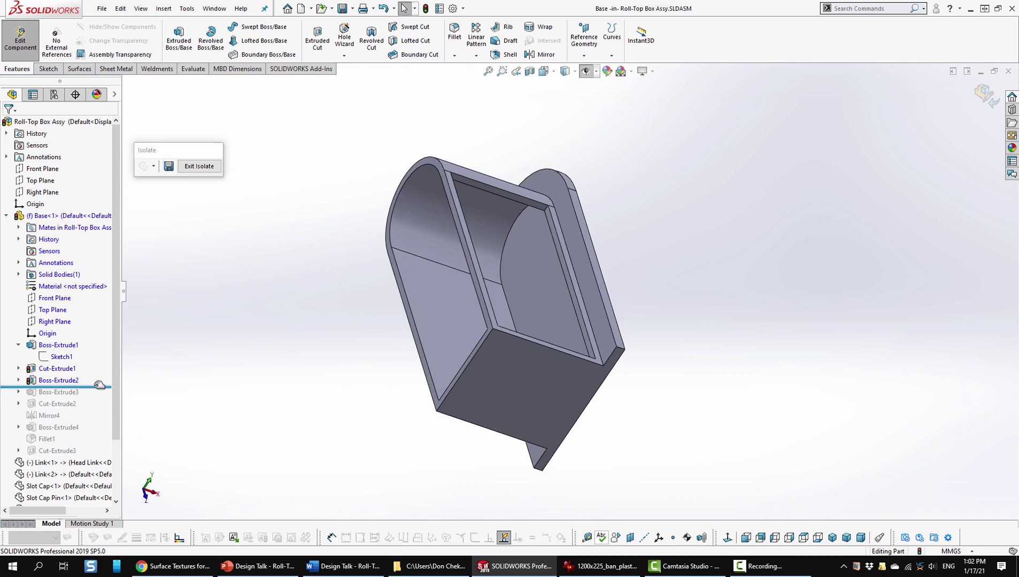
pyautogui.moveTo(95, 386); pyautogui.dragTo(97, 398)
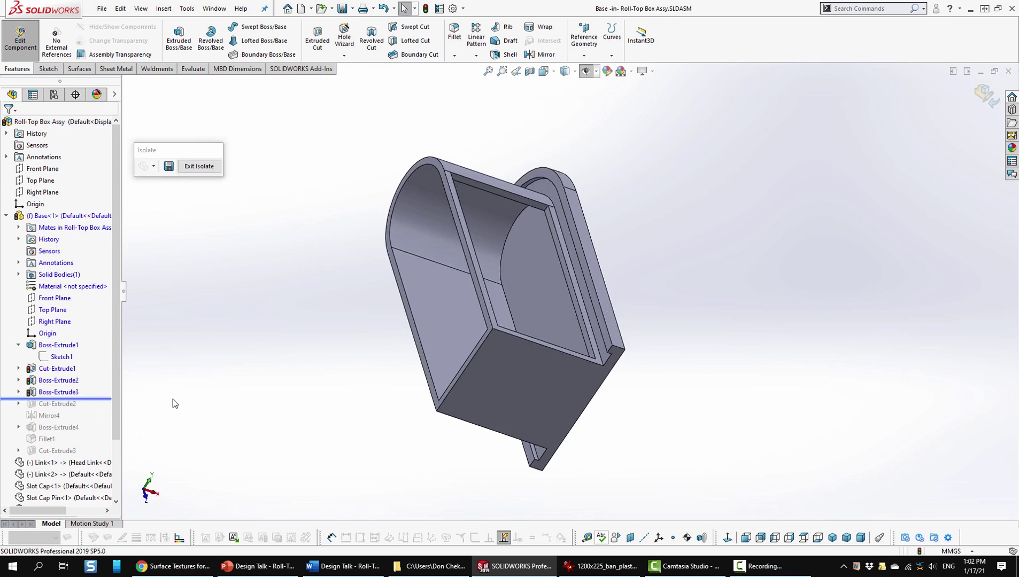
pyautogui.moveTo(614, 386); pyautogui.dragTo(657, 355, button='middle')
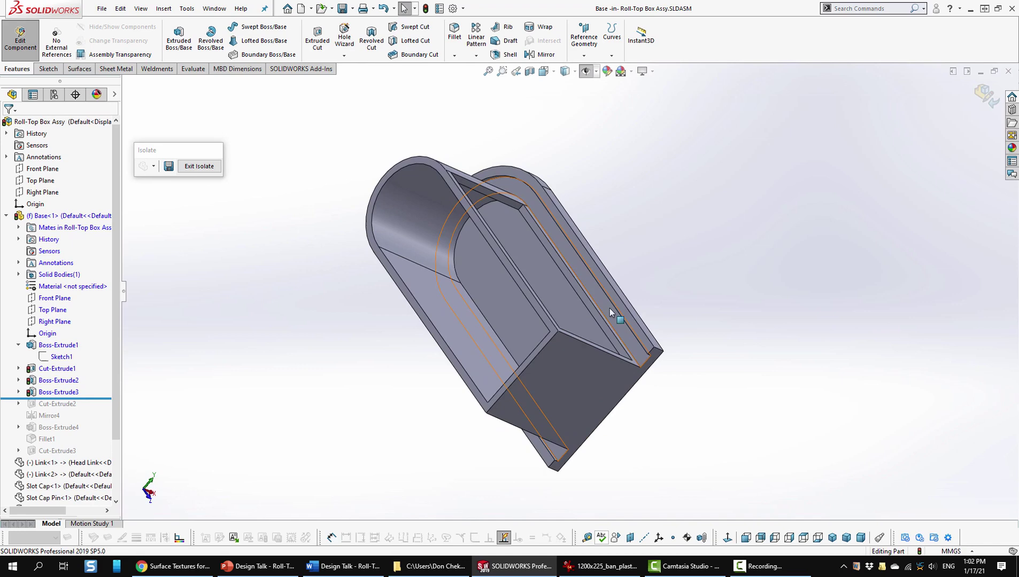
pyautogui.scroll(-3, 628, 345)
pyautogui.scroll(-2, 628, 345)
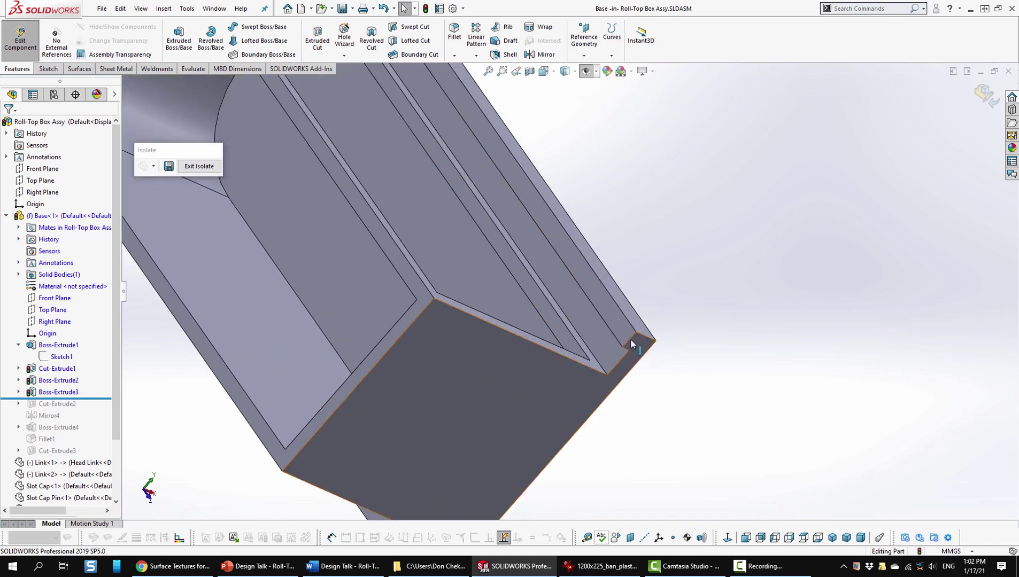
pyautogui.scroll(5, 630, 338)
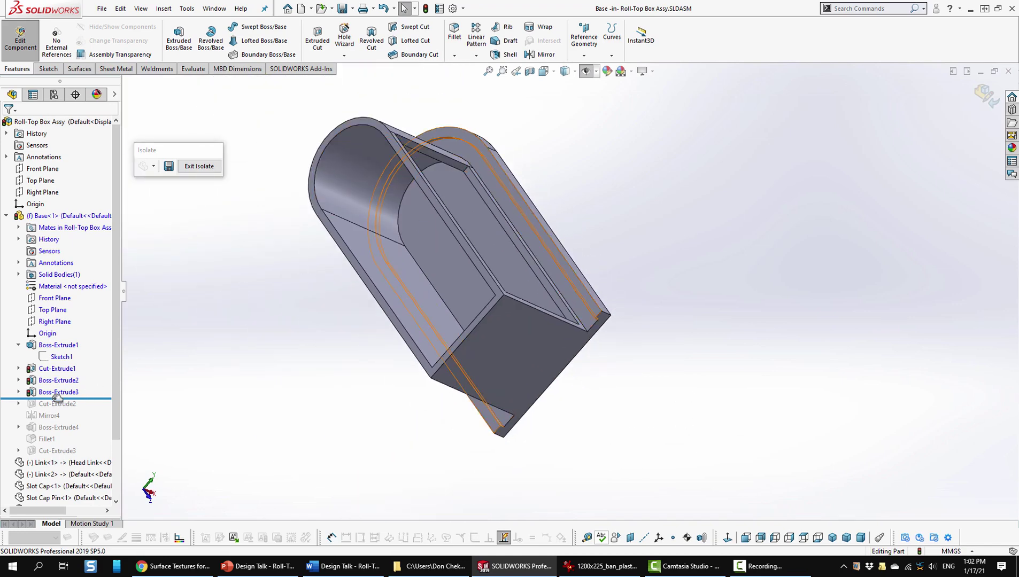
# - Show Sketch4 under Boss-Extrude3, then roll forward to include the Cut-Extrude2 groove
pyautogui.click(18, 393)
pyautogui.click(61, 404)
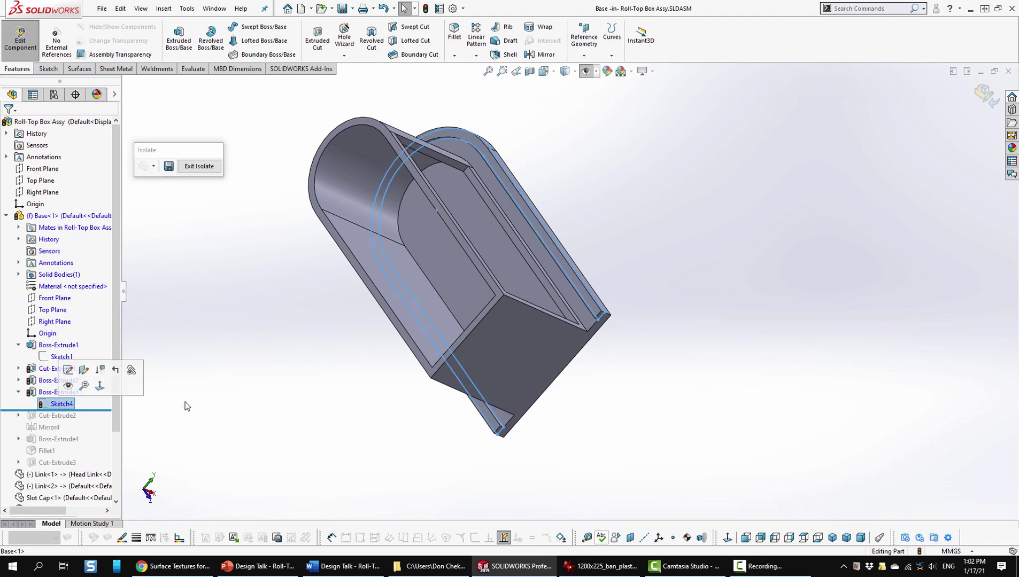
pyautogui.moveTo(186, 406)
pyautogui.mouseDown(button='middle')
pyautogui.moveTo(255, 425)
pyautogui.moveTo(223, 453)
pyautogui.moveTo(194, 443)
pyautogui.moveTo(186, 392)
pyautogui.moveTo(244, 405)
pyautogui.mouseUp(button='middle')
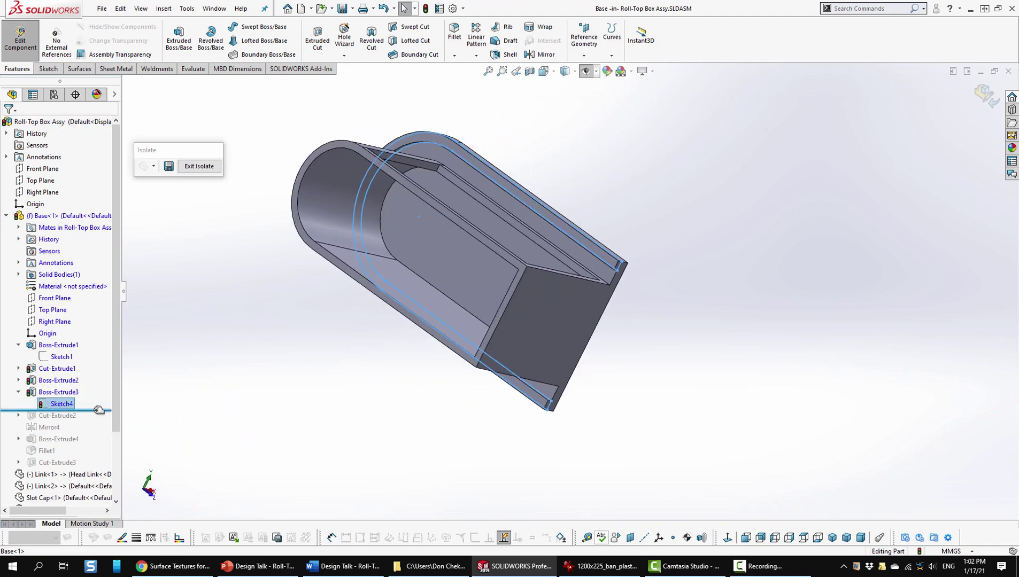
pyautogui.moveTo(94, 410); pyautogui.dragTo(98, 422)
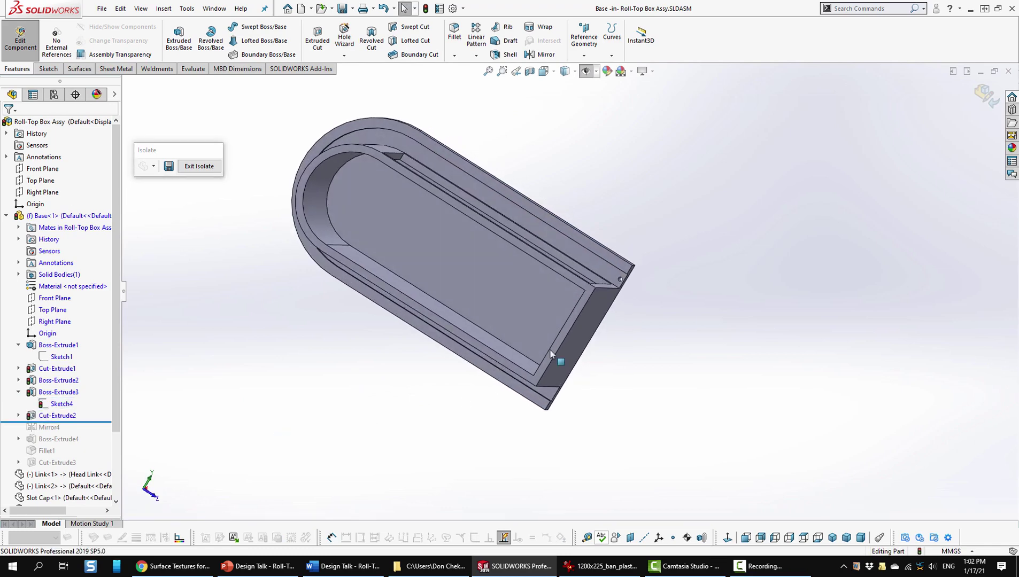
pyautogui.scroll(-3, 616, 267)
pyautogui.scroll(5, 636, 321)
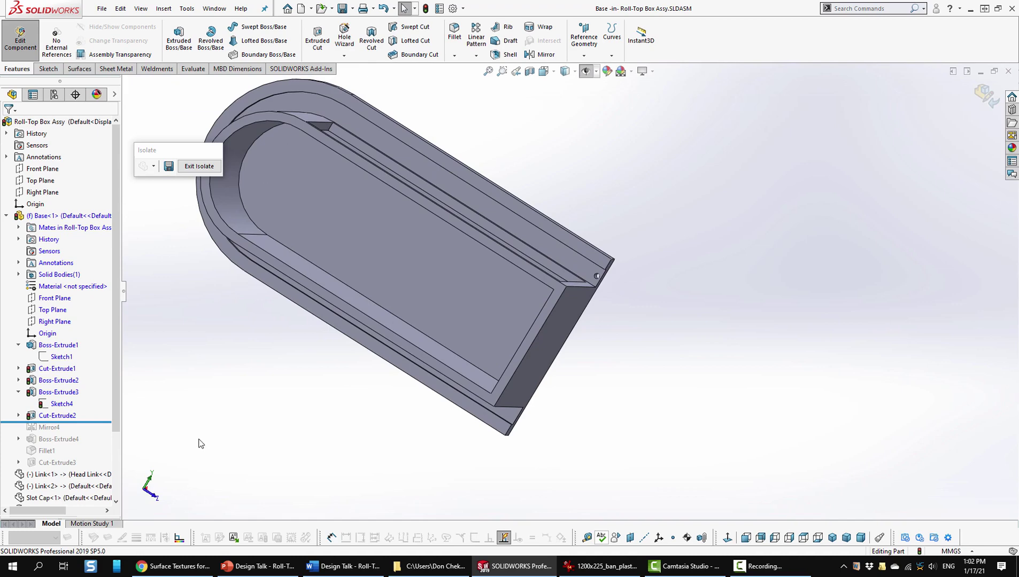
# - Roll forward through Mirror4 and Boss-Extrude4, orbiting to see the base plate, lid and interior
pyautogui.moveTo(103, 423); pyautogui.dragTo(103, 434)
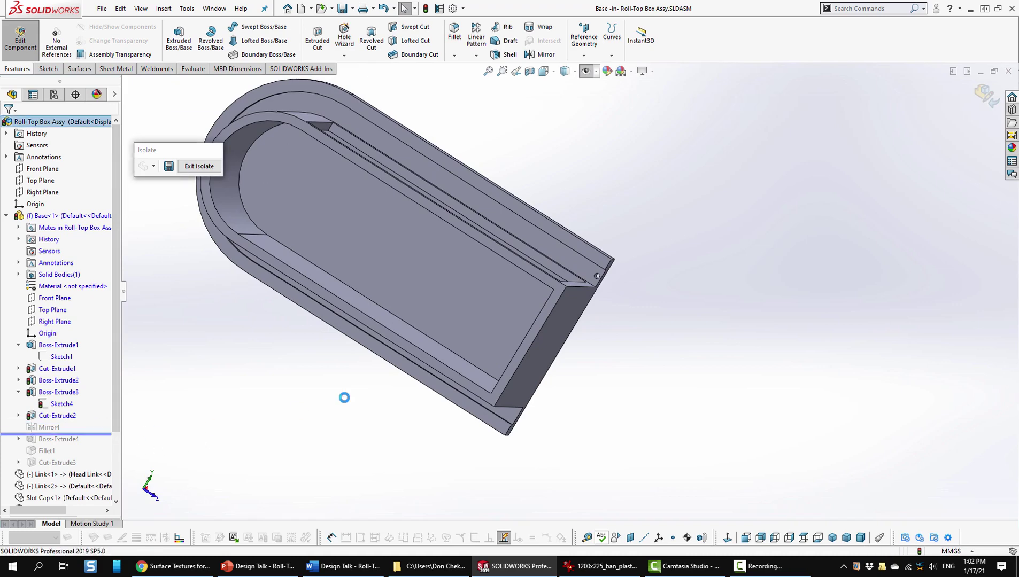
pyautogui.moveTo(530, 341); pyautogui.dragTo(441, 391, button='middle')
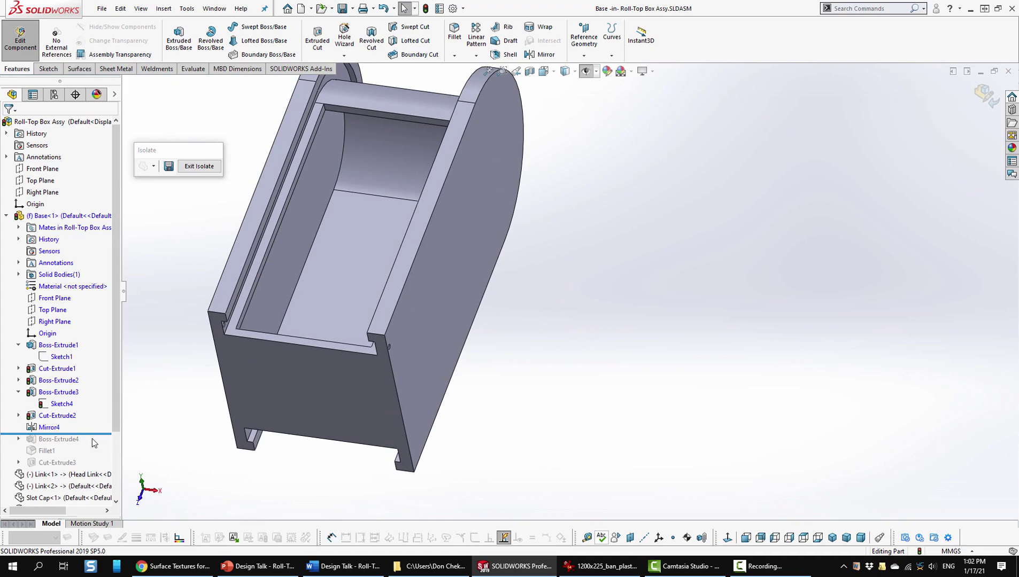
pyautogui.moveTo(92, 434); pyautogui.dragTo(90, 444)
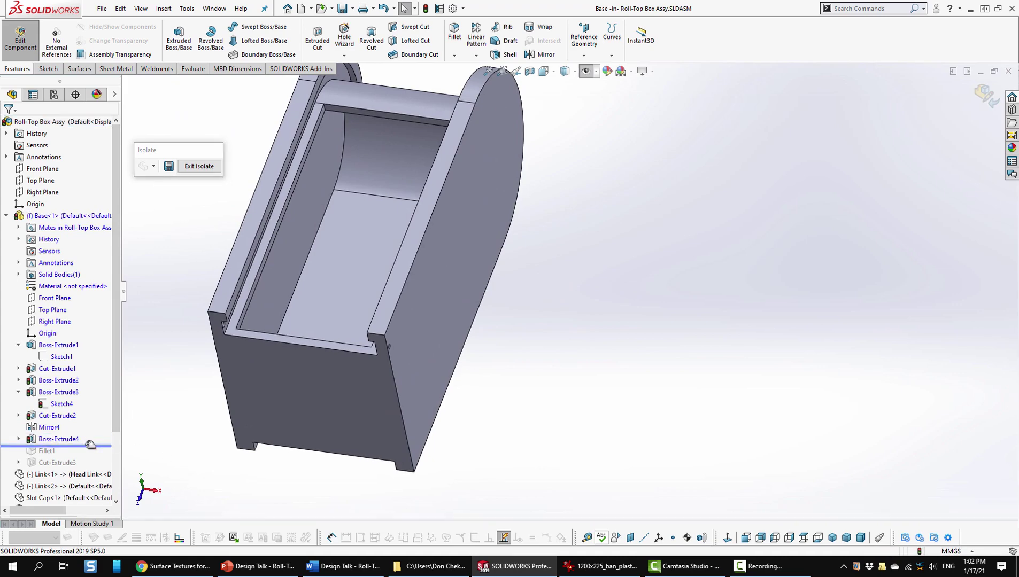
pyautogui.moveTo(263, 482); pyautogui.dragTo(184, 423, button='middle')
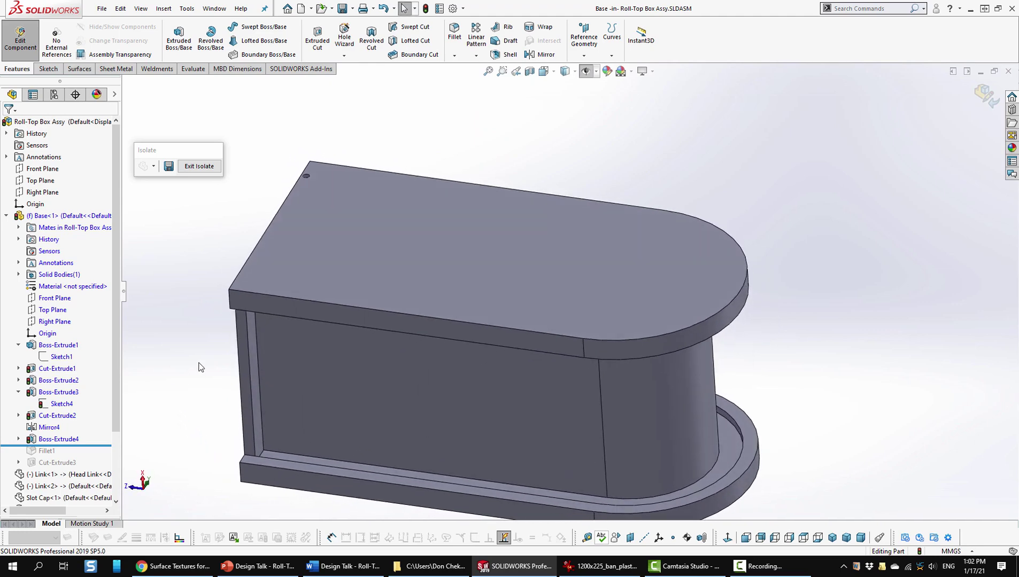
pyautogui.moveTo(287, 462); pyautogui.dragTo(326, 317, button='middle')
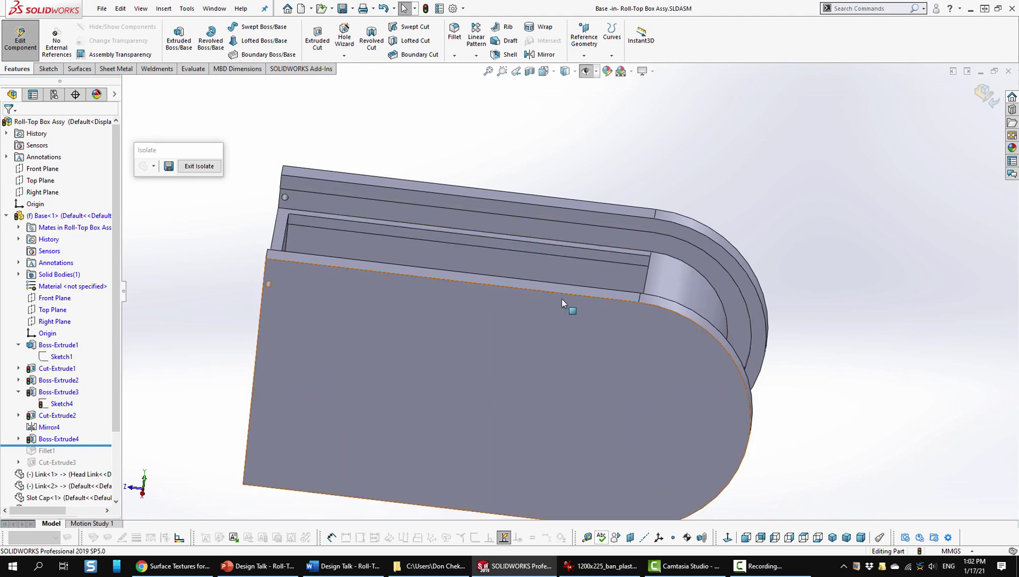
pyautogui.moveTo(615, 327); pyautogui.dragTo(293, 404, button='middle')
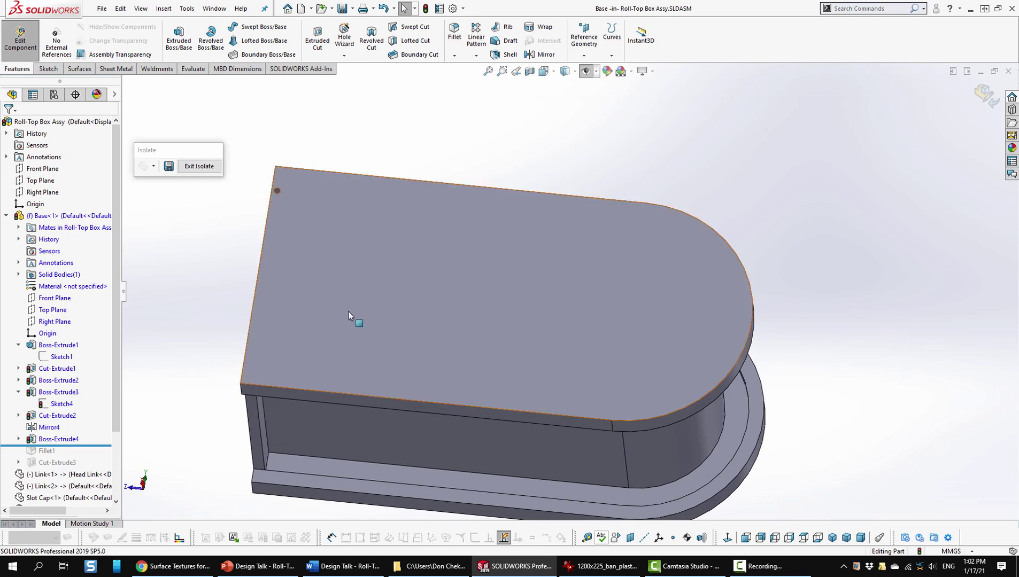
pyautogui.moveTo(348, 312); pyautogui.dragTo(337, 455, button='middle')
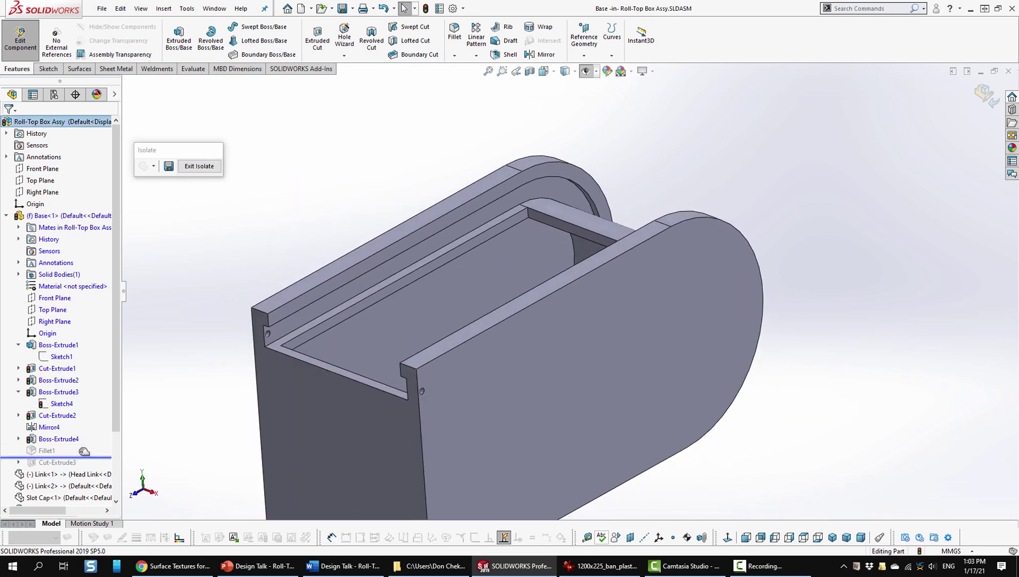
pyautogui.moveTo(118, 446)
pyautogui.mouseDown()
pyautogui.moveTo(104, 454)
pyautogui.moveTo(106, 445)
pyautogui.mouseUp()
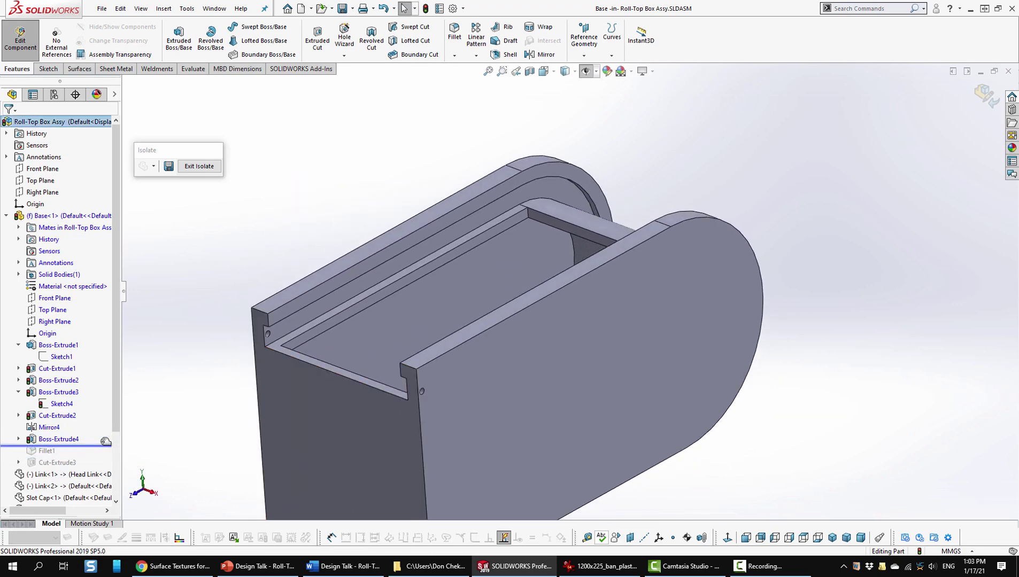
pyautogui.moveTo(422, 299)
pyautogui.mouseDown(button='middle')
pyautogui.moveTo(448, 277)
pyautogui.moveTo(466, 423)
pyautogui.moveTo(393, 450)
pyautogui.moveTo(359, 389)
pyautogui.moveTo(461, 371)
pyautogui.moveTo(409, 380)
pyautogui.moveTo(428, 450)
pyautogui.mouseUp(button='middle')
# - Fit the part and orbit around its inside, bottom and front, ending near the front view
pyautogui.press('f')
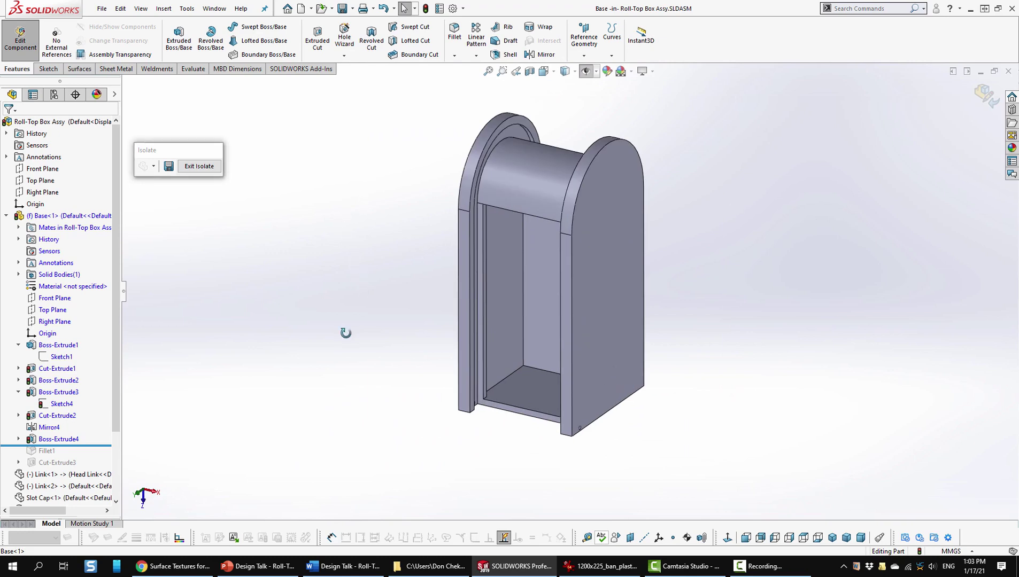
pyautogui.moveTo(345, 333); pyautogui.dragTo(477, 220, button='middle')
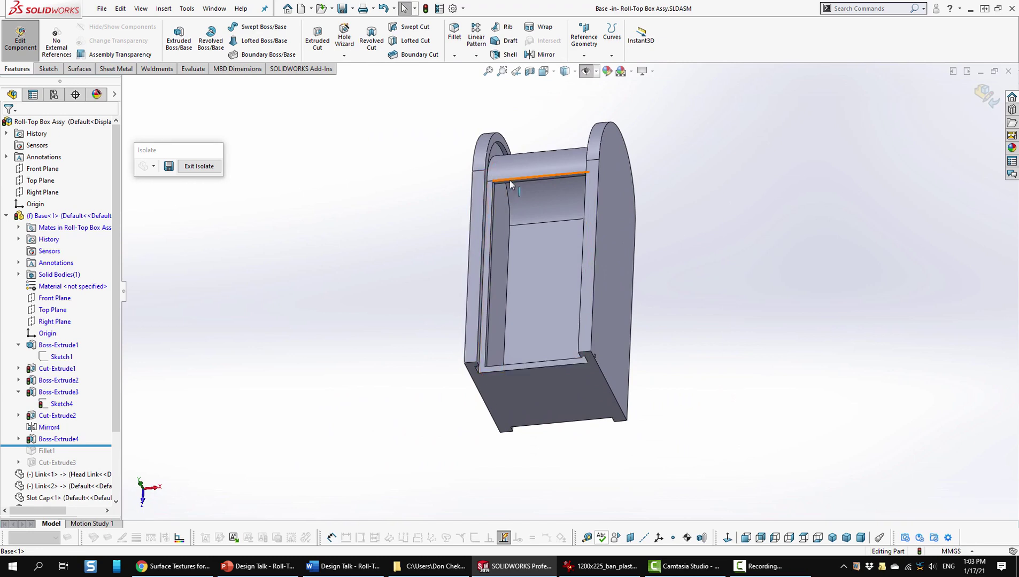
pyautogui.moveTo(384, 218); pyautogui.dragTo(406, 363, button='middle')
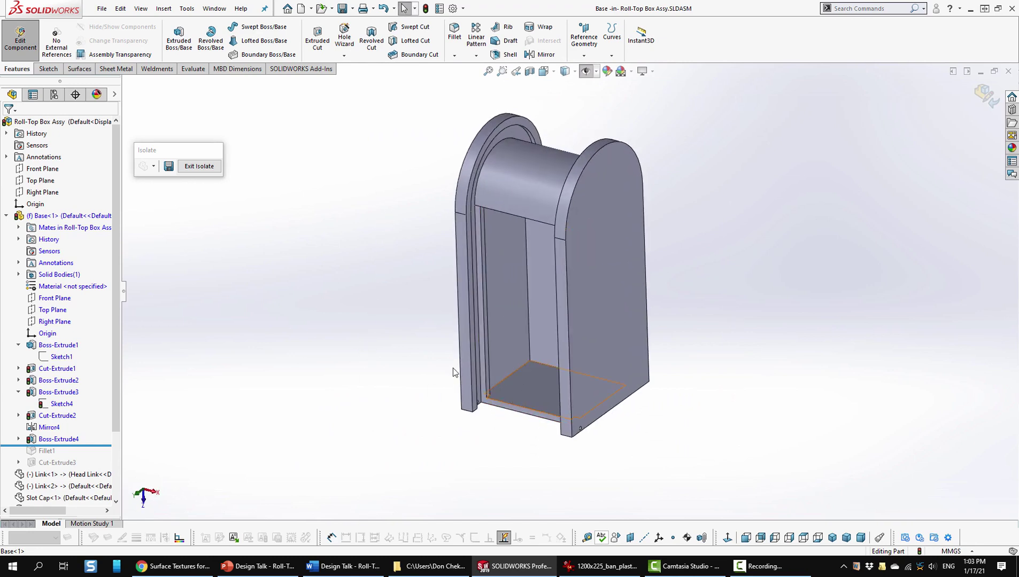
pyautogui.scroll(-2, 557, 303)
pyautogui.scroll(-2, 558, 303)
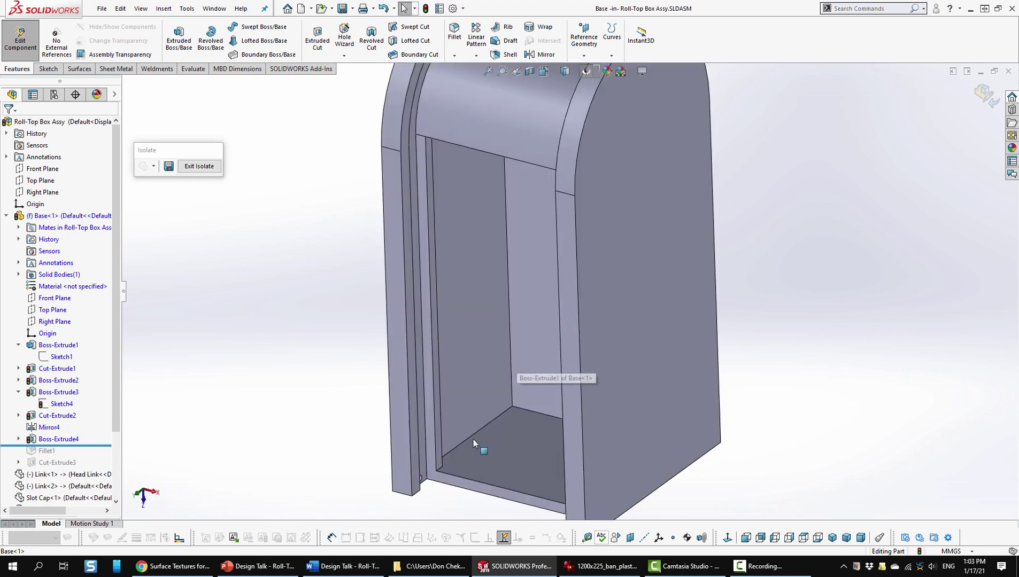
pyautogui.scroll(2, 467, 252)
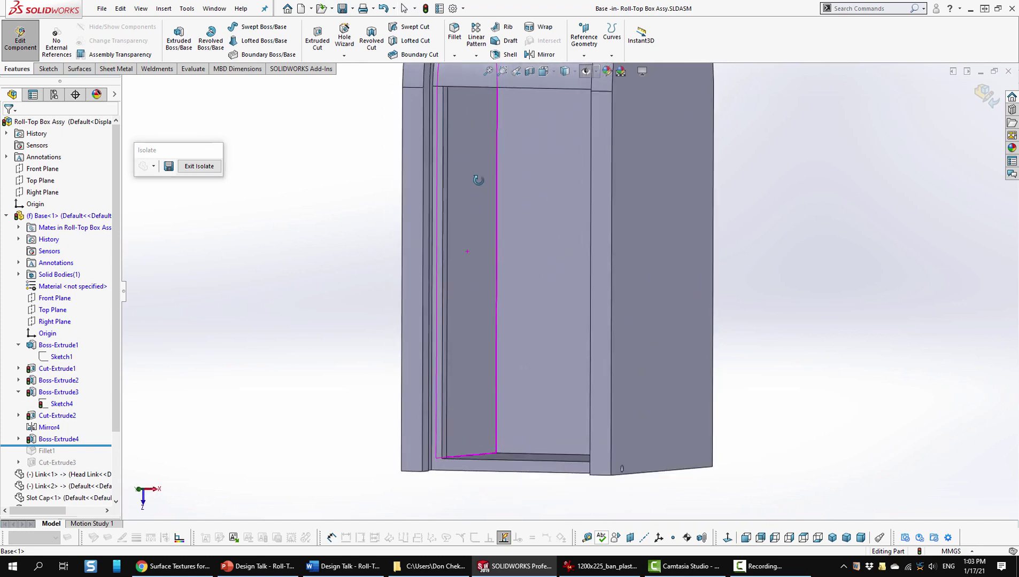
pyautogui.moveTo(467, 252); pyautogui.dragTo(536, 109, button='middle')
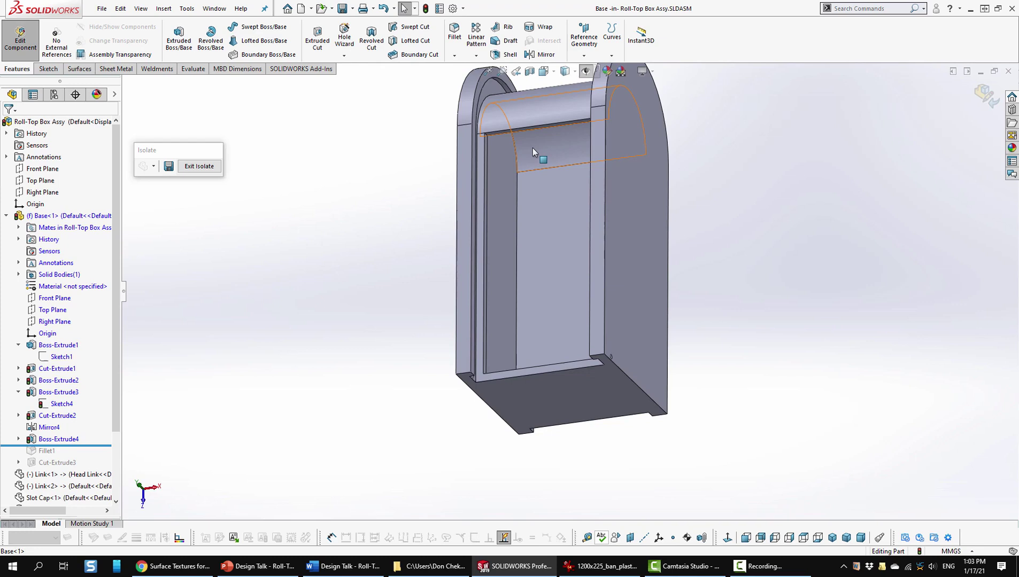
pyautogui.hotkey('ctrl', '1')
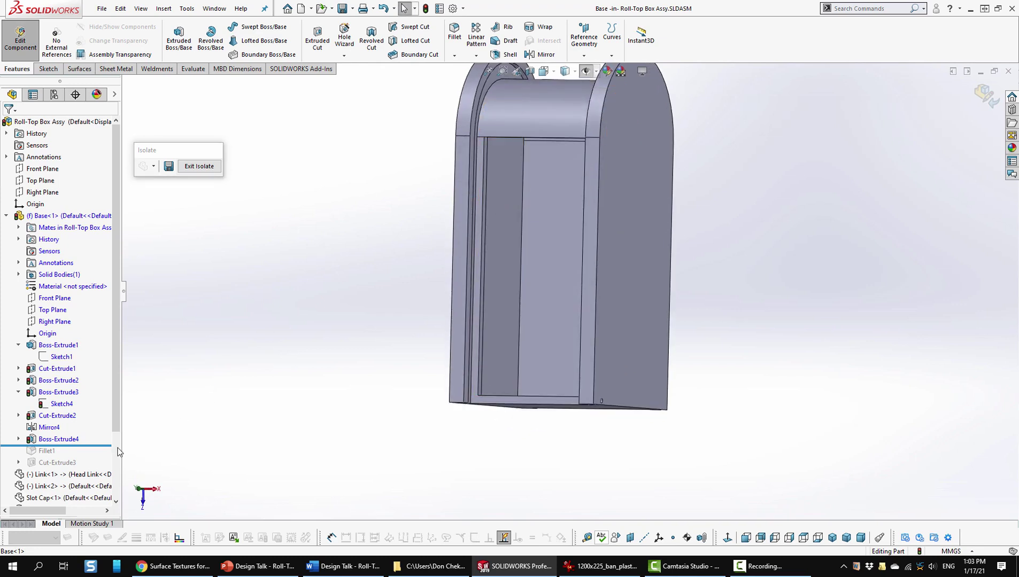
# - Roll forward to include Fillet1 and tilt the part to view the arched opening
pyautogui.moveTo(102, 446); pyautogui.dragTo(100, 456)
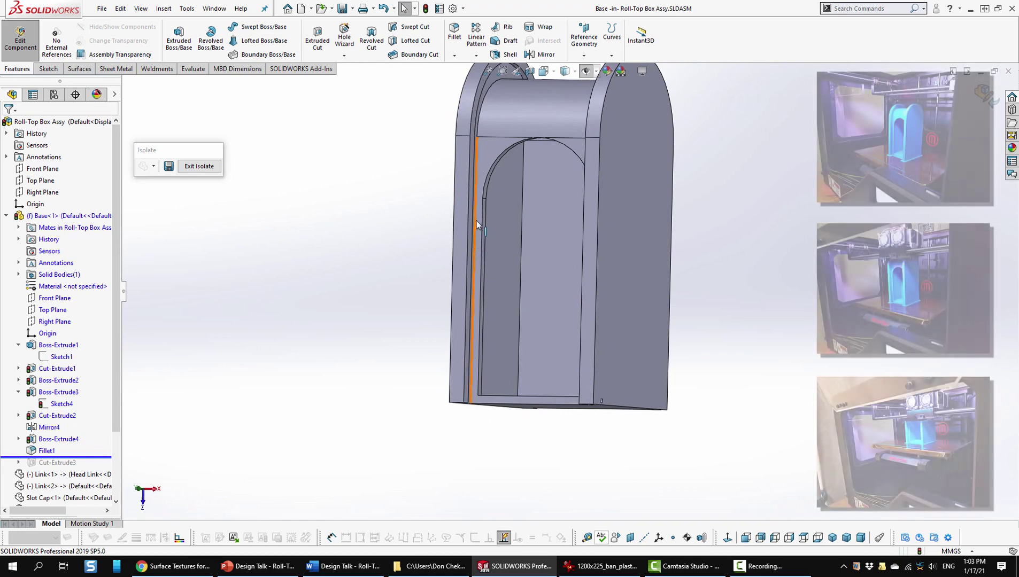
pyautogui.moveTo(505, 317); pyautogui.dragTo(490, 224, button='middle')
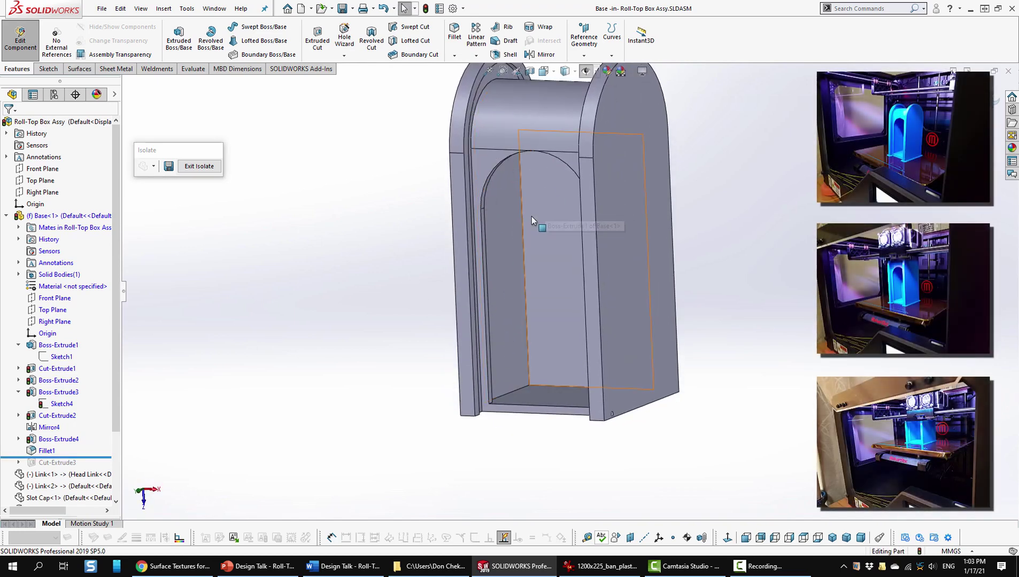
pyautogui.scroll(-1, 531, 223)
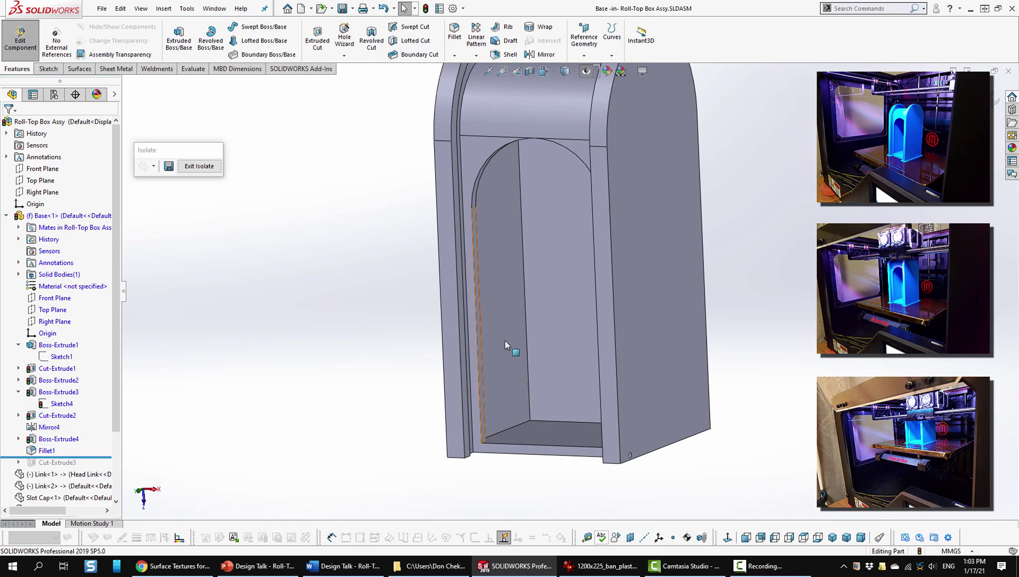
# - Roll the Base forward to include Cut-Extrude3 and zoom in on the 5 PP recycling mark
pyautogui.press('z')
pyautogui.moveTo(97, 458); pyautogui.dragTo(97, 464)
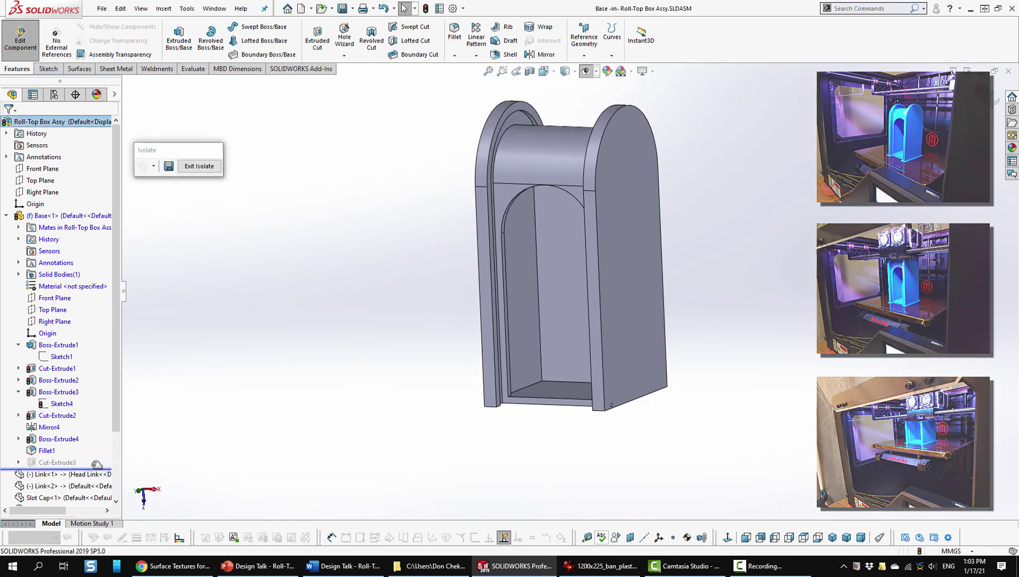
pyautogui.moveTo(399, 402); pyautogui.dragTo(416, 293, button='middle')
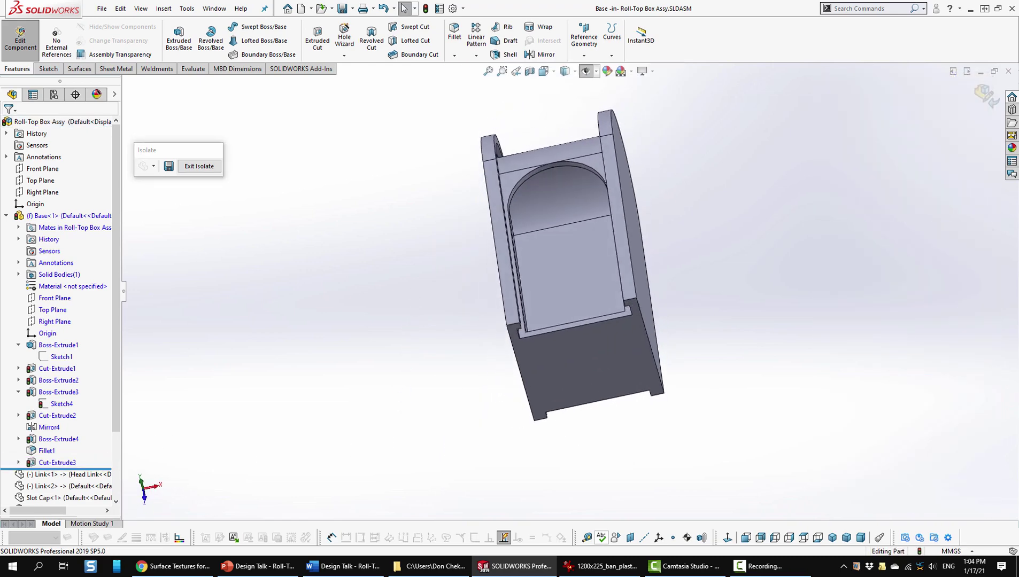
pyautogui.moveTo(656, 400); pyautogui.dragTo(450, 429, button='middle')
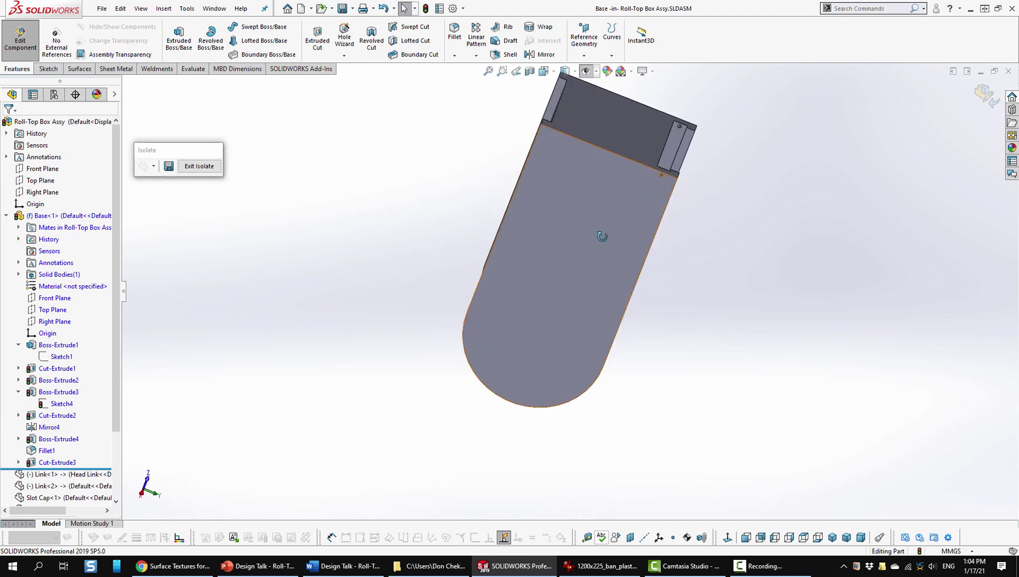
pyautogui.moveTo(603, 236); pyautogui.dragTo(728, 257, button='middle')
pyautogui.scroll(-3, 697, 291)
pyautogui.scroll(-2, 697, 294)
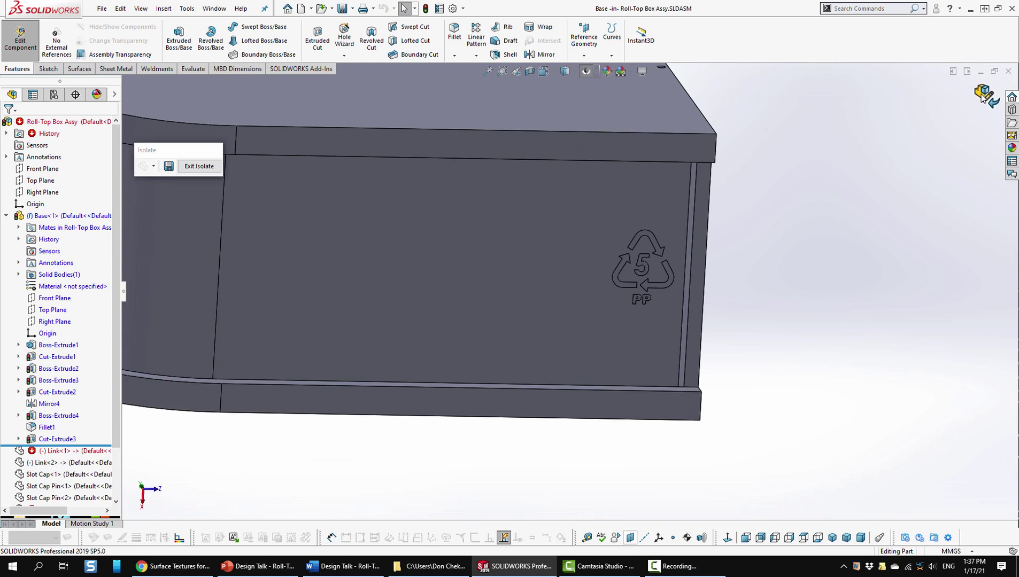
# - Exit Base part editing, switch to isometric view and end the isolation
pyautogui.click(982, 95)
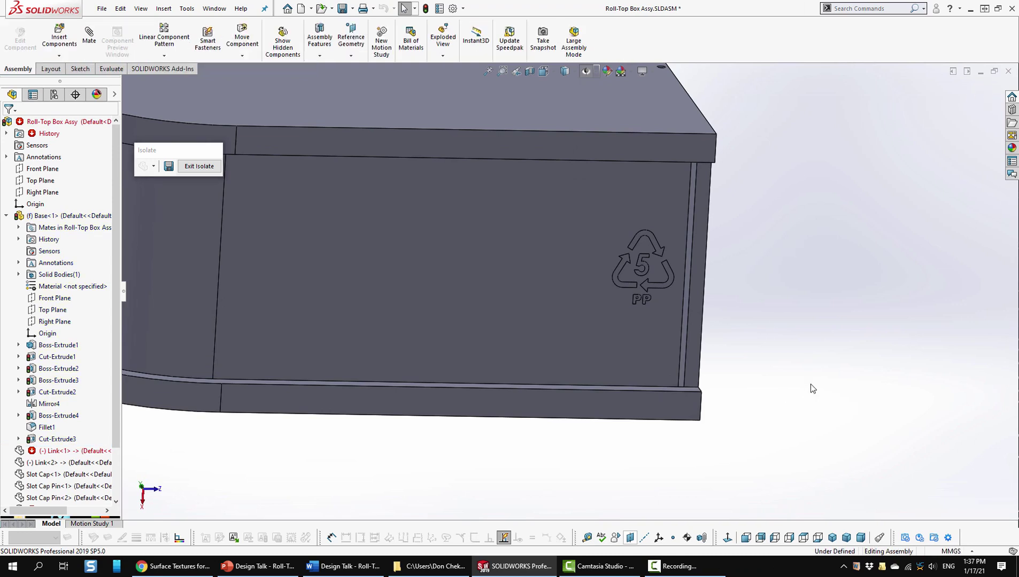
pyautogui.click(833, 538)
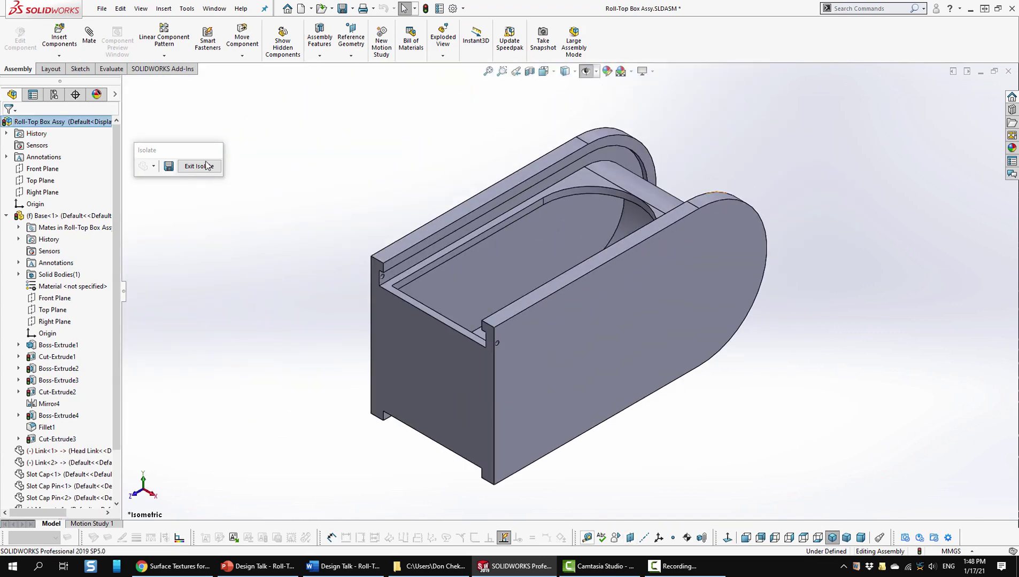
pyautogui.click(199, 166)
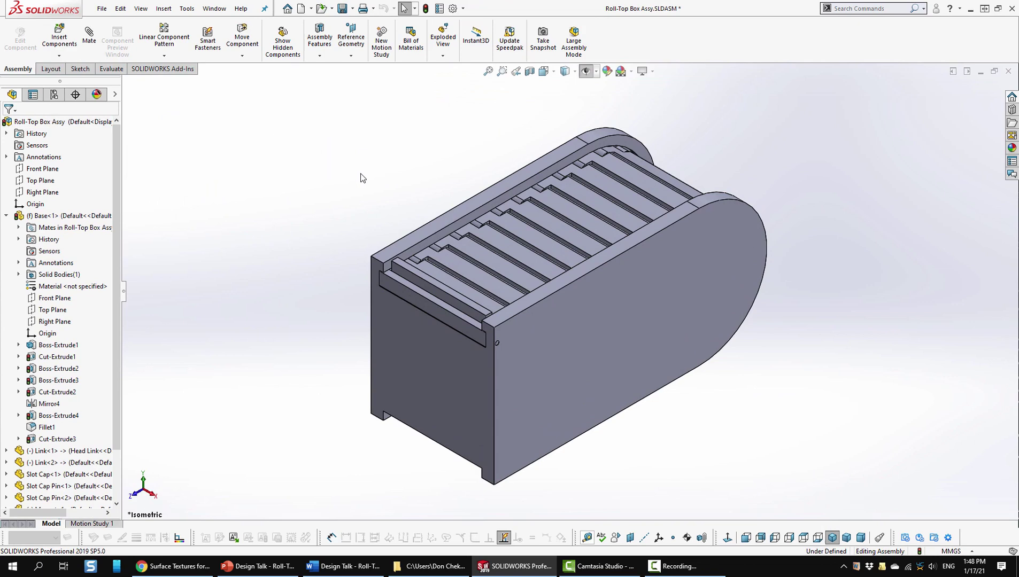
# - Isolate the Link component and open it for in-context editing
pyautogui.rightClick(458, 267)
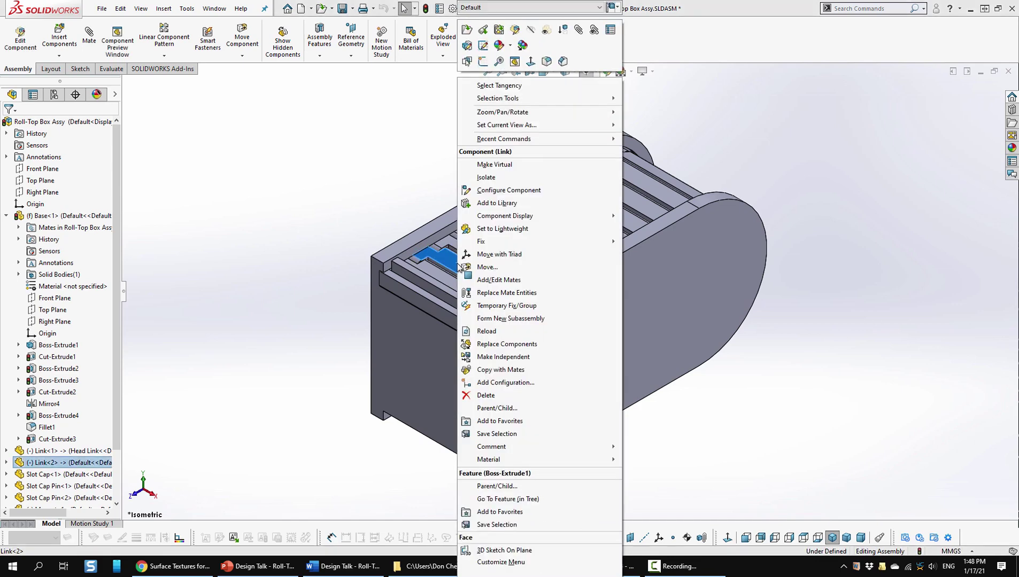
pyautogui.click(489, 177)
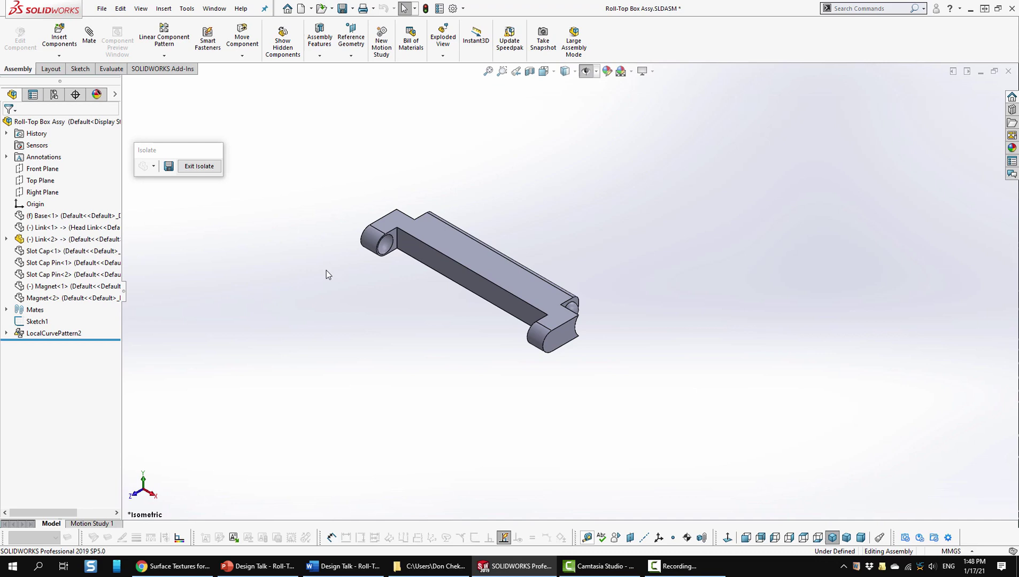
pyautogui.rightClick(442, 242)
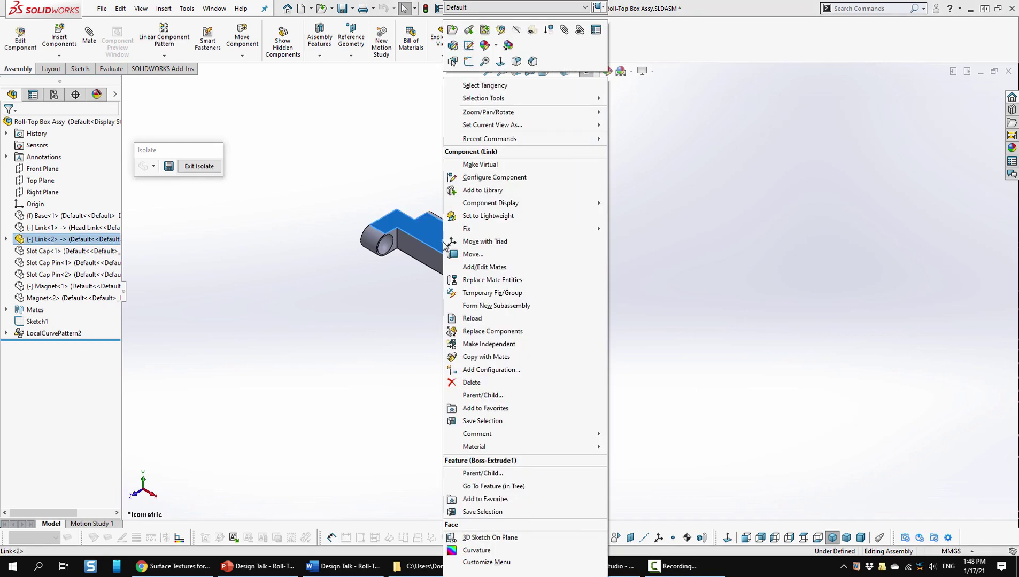
pyautogui.click(501, 31)
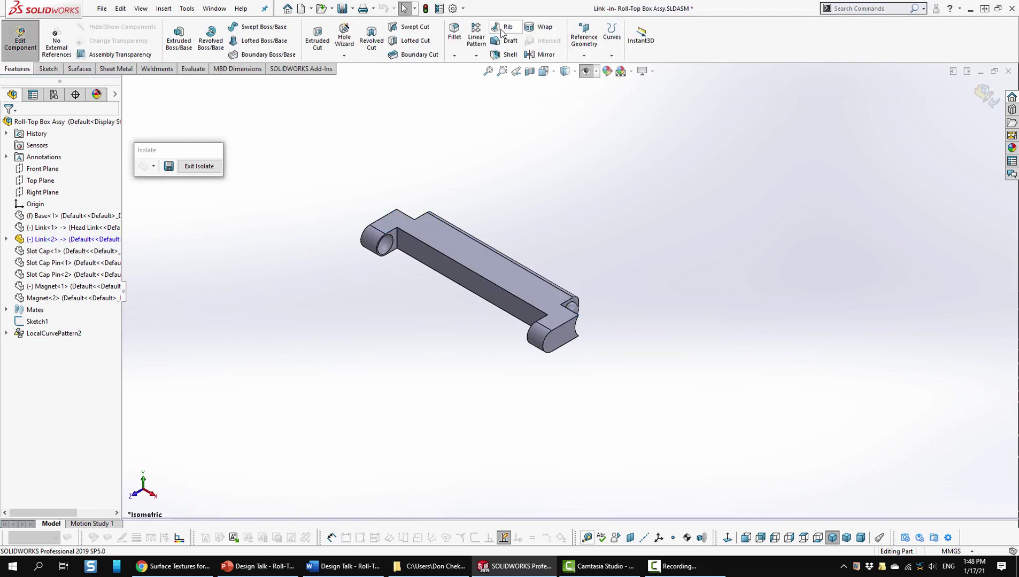
# - Roll Link<2> back to its start and show the Sketch1 profile of Boss-Extrude1
pyautogui.click(6, 239)
pyautogui.scroll(-2, 96, 497)
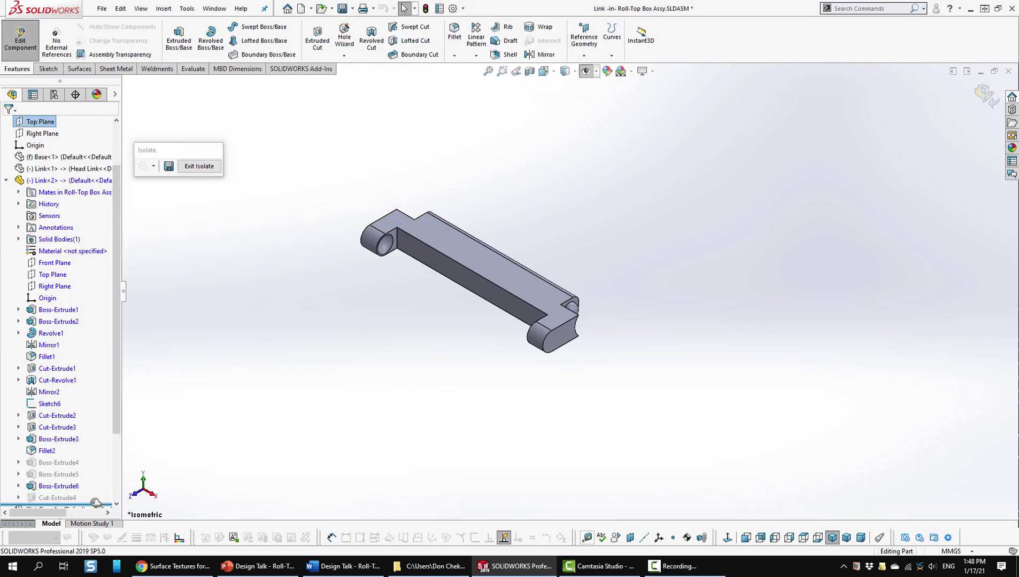
pyautogui.moveTo(88, 484); pyautogui.dragTo(100, 255)
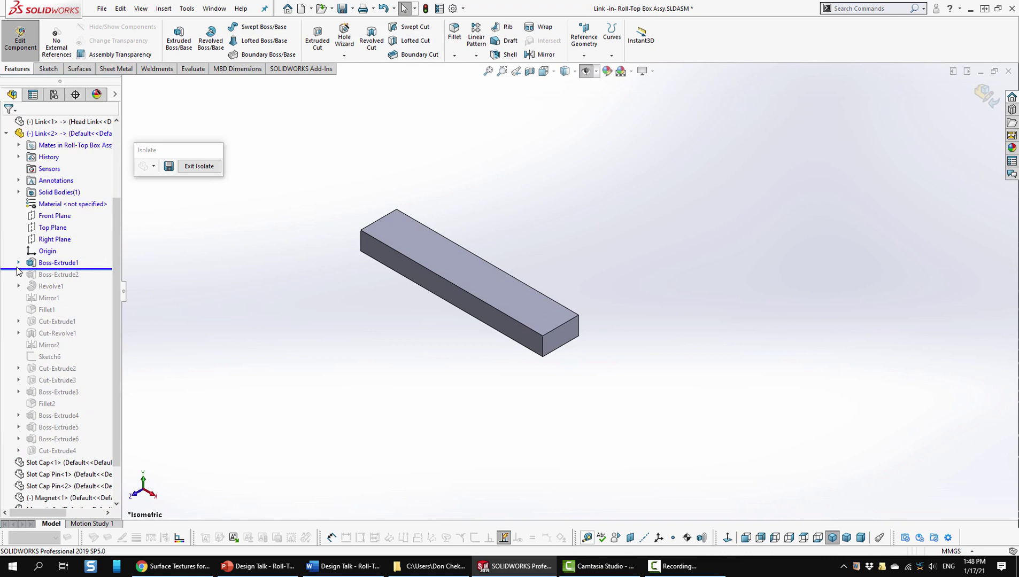
pyautogui.click(20, 264)
pyautogui.click(53, 277)
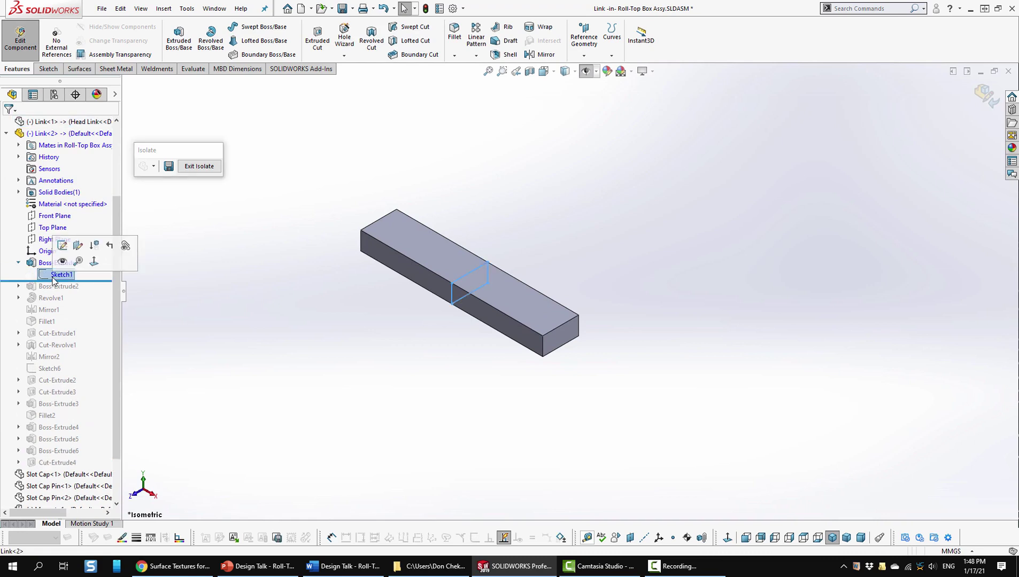
# - Roll forward through Boss-Extrude2 (showing Sketch2) and Revolve1, orbiting to view the revolved end
pyautogui.moveTo(101, 280); pyautogui.dragTo(99, 294)
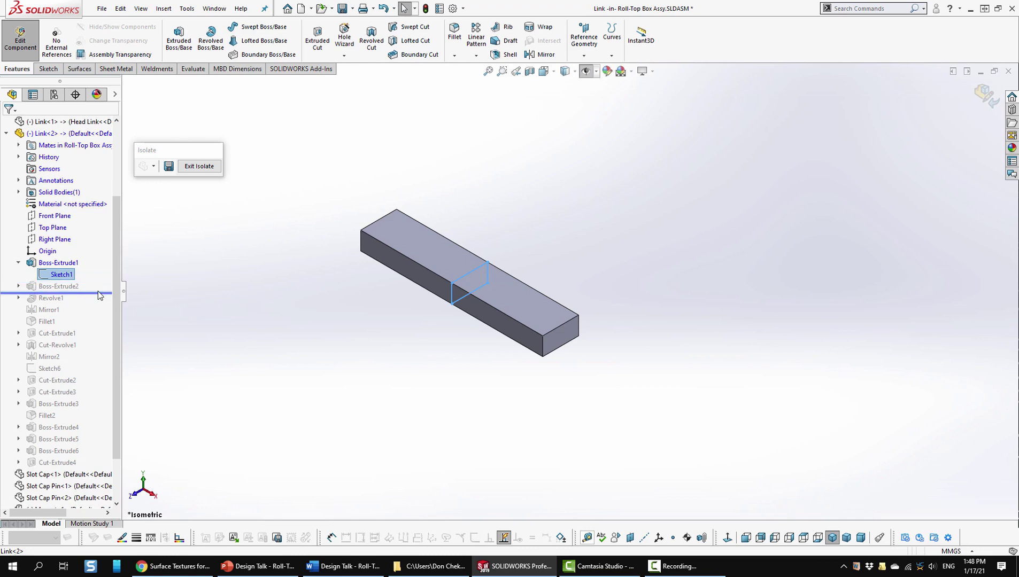
pyautogui.click(18, 287)
pyautogui.click(62, 298)
pyautogui.moveTo(294, 425)
pyautogui.mouseDown(button='middle')
pyautogui.moveTo(327, 398)
pyautogui.moveTo(317, 410)
pyautogui.mouseUp(button='middle')
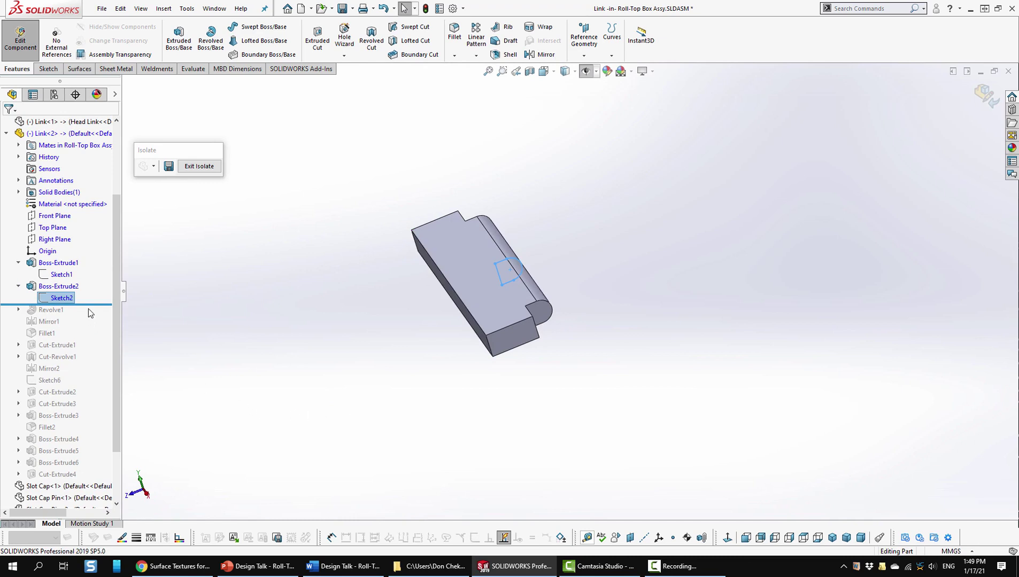
pyautogui.moveTo(89, 305); pyautogui.dragTo(95, 312)
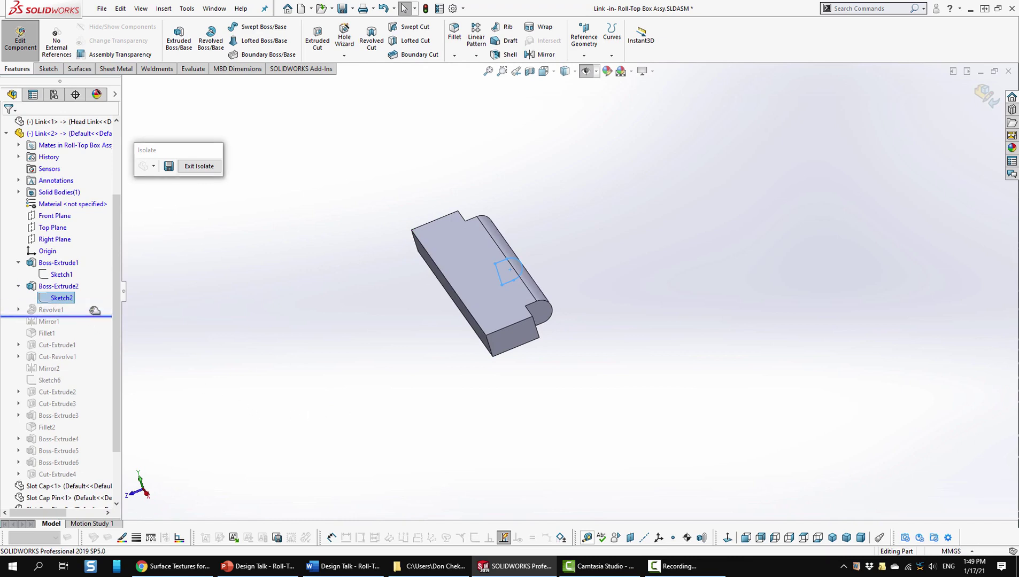
pyautogui.scroll(-3, 558, 332)
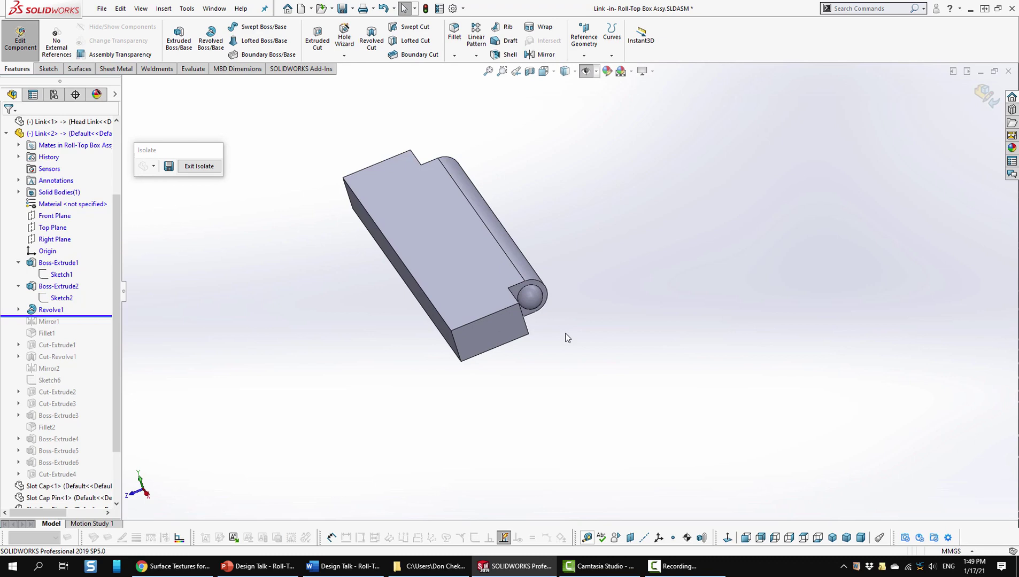
pyautogui.moveTo(555, 334)
pyautogui.mouseDown(button='middle')
pyautogui.moveTo(560, 322)
pyautogui.moveTo(566, 341)
pyautogui.mouseUp(button='middle')
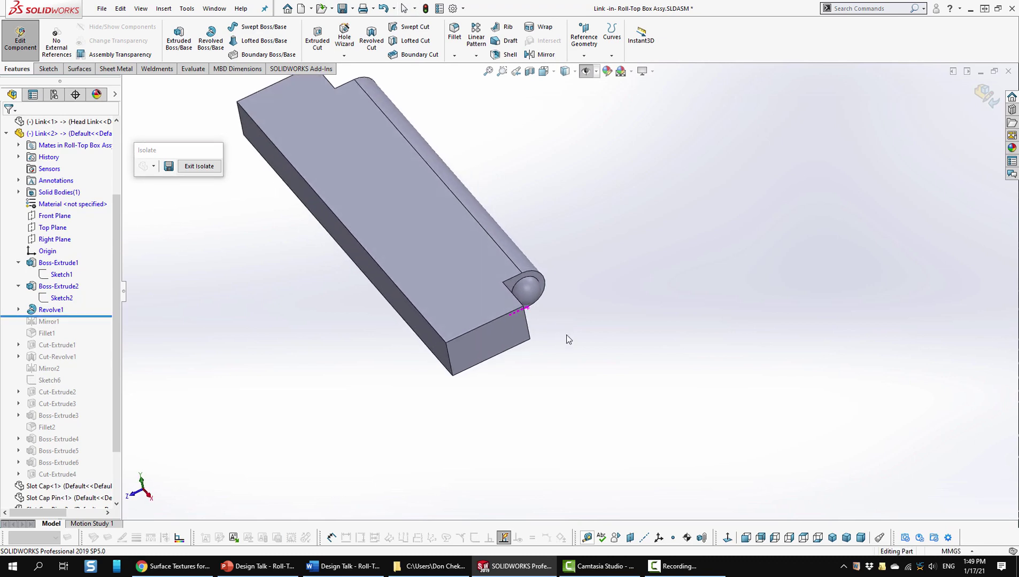
pyautogui.scroll(1, 501, 213)
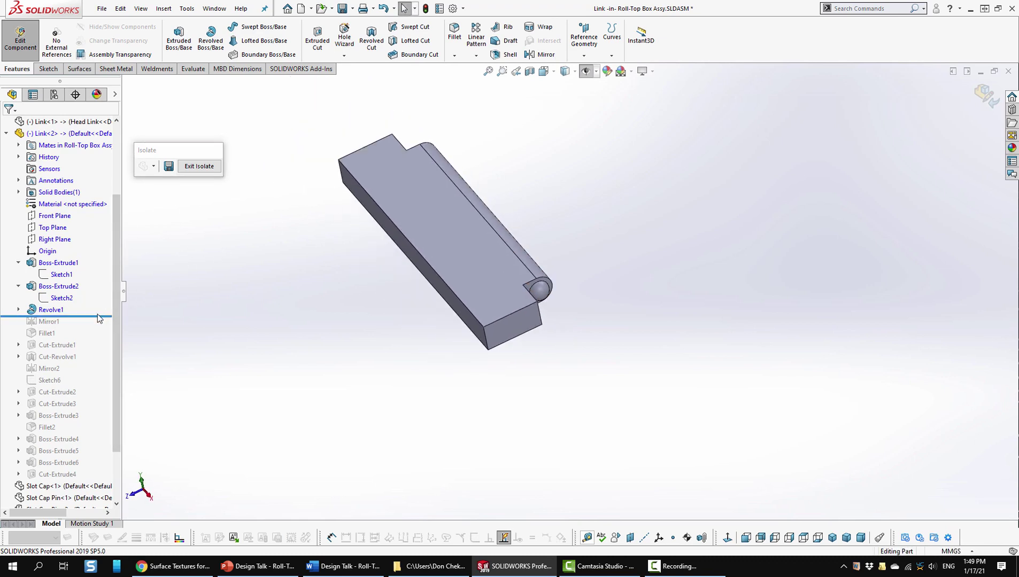
# - Roll forward through Mirror1, Fillet1 and Cut-Extrude1
pyautogui.moveTo(98, 318); pyautogui.dragTo(103, 337)
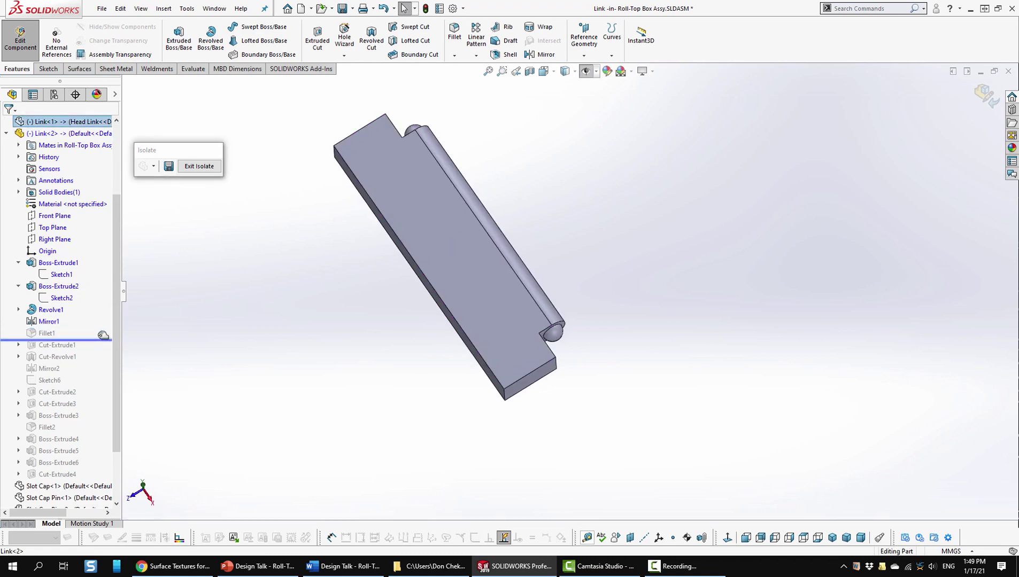
pyautogui.moveTo(338, 387); pyautogui.dragTo(334, 268, button='middle')
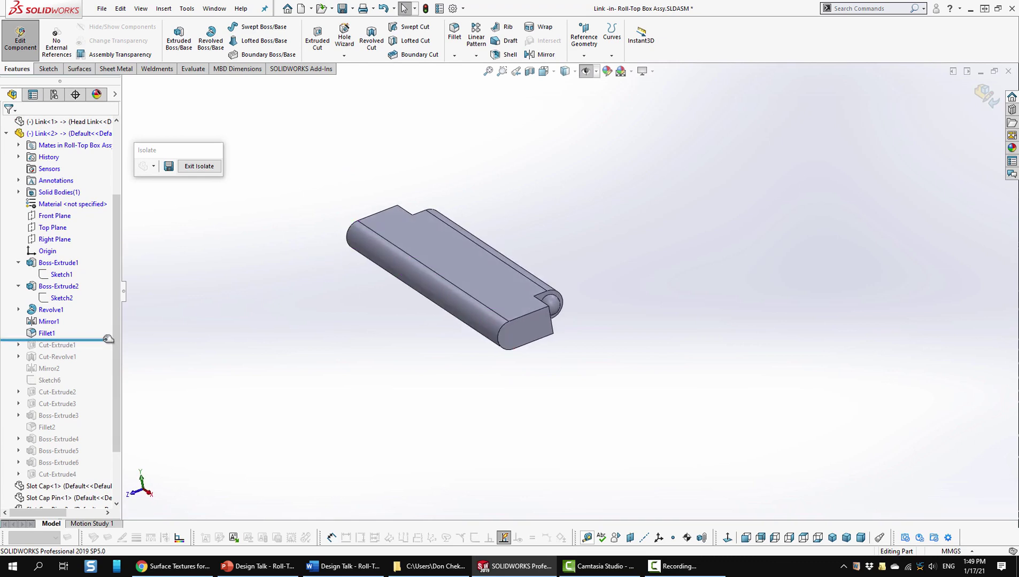
pyautogui.moveTo(107, 339); pyautogui.dragTo(107, 351)
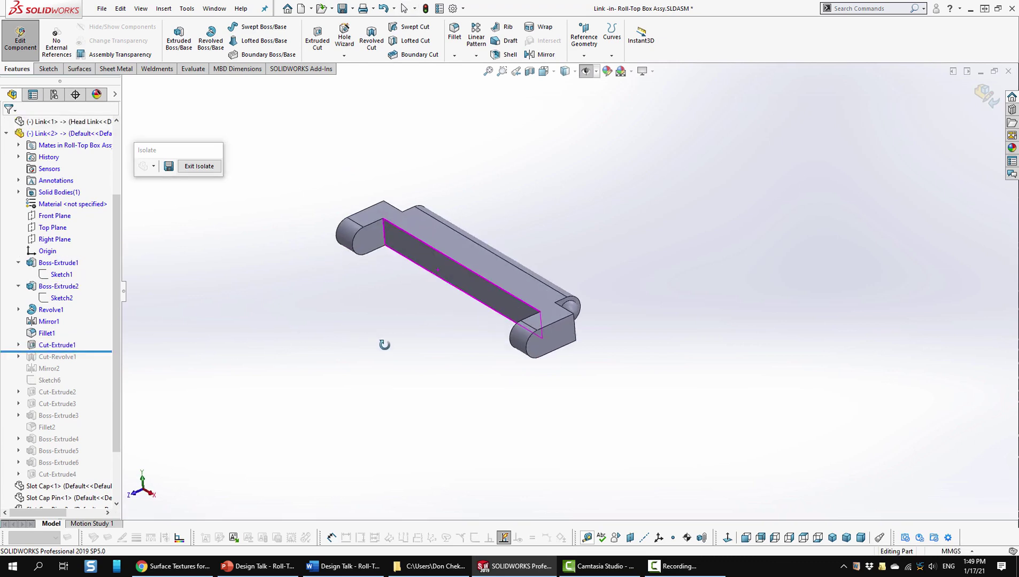
# - Roll the Link forward to include Cut-Revolve1 and orbit to inspect the pivot hole
pyautogui.moveTo(384, 345); pyautogui.dragTo(387, 422, button='middle')
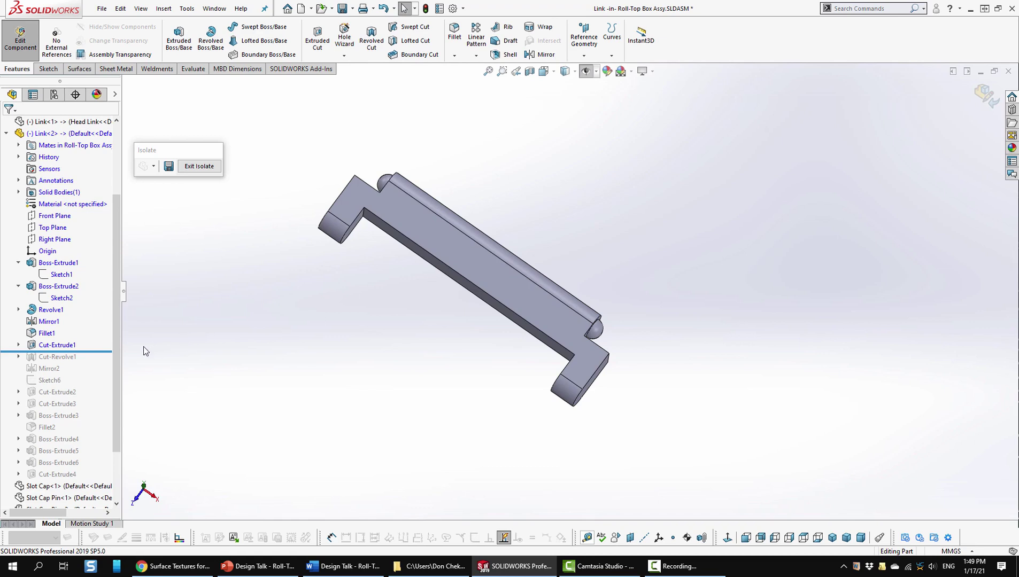
pyautogui.moveTo(102, 351); pyautogui.dragTo(103, 363)
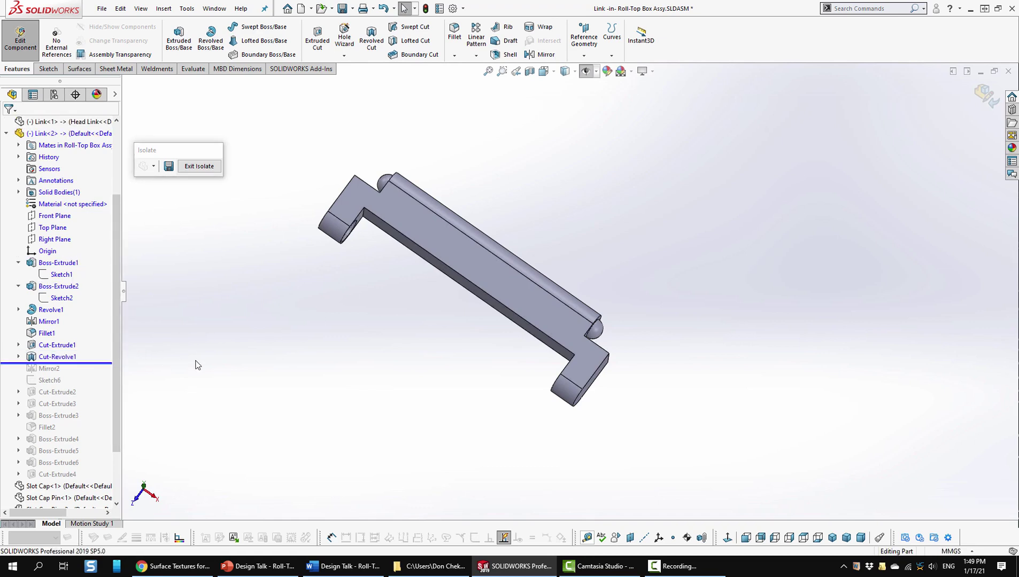
pyautogui.moveTo(293, 377); pyautogui.dragTo(338, 285, button='middle')
pyautogui.scroll(-3, 338, 284)
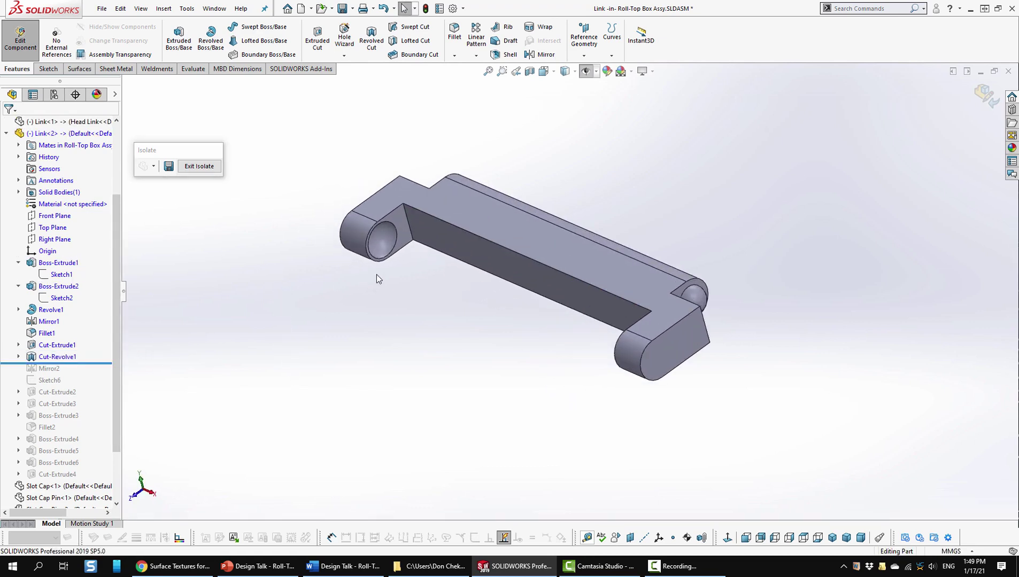
pyautogui.moveTo(502, 369); pyautogui.dragTo(504, 376, button='middle')
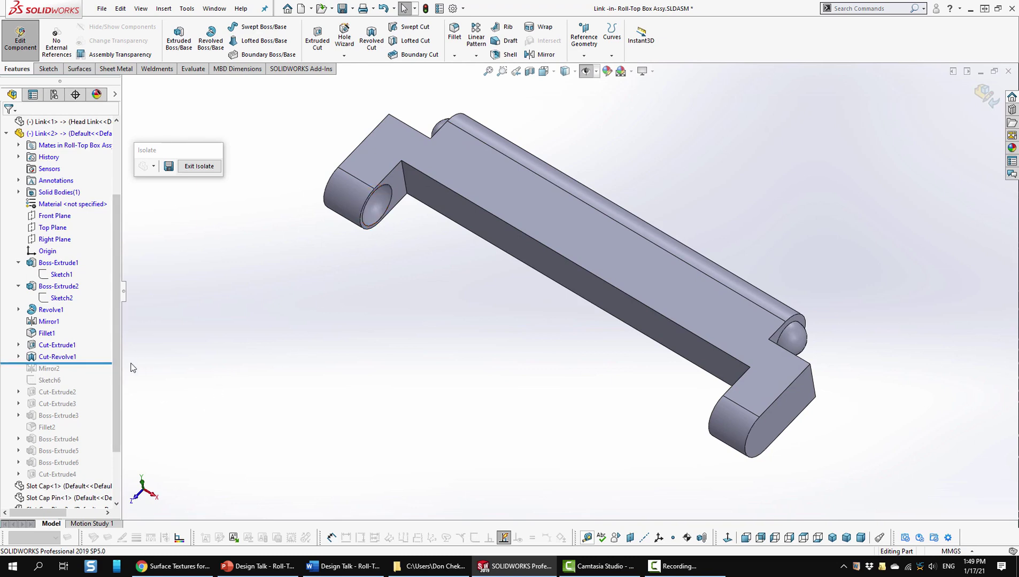
# - Roll forward to include Mirror2 and orbit to see holes at both ends
pyautogui.moveTo(108, 366); pyautogui.dragTo(108, 375)
pyautogui.moveTo(377, 395); pyautogui.dragTo(423, 423, button='middle')
pyautogui.moveTo(236, 404); pyautogui.dragTo(321, 352, button='middle')
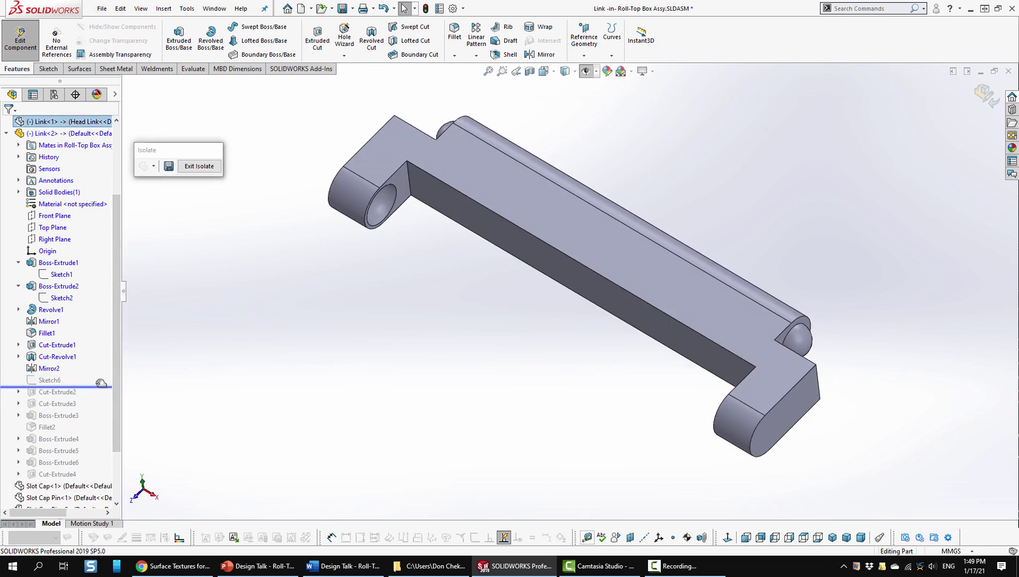
# - Display Sketch6's rectangular profile and orbit the Link to view its front and top faces
pyautogui.click(48, 381)
pyautogui.moveTo(190, 386)
pyautogui.mouseDown(button='middle')
pyautogui.moveTo(375, 416)
pyautogui.moveTo(424, 175)
pyautogui.moveTo(394, 376)
pyautogui.mouseUp(button='middle')
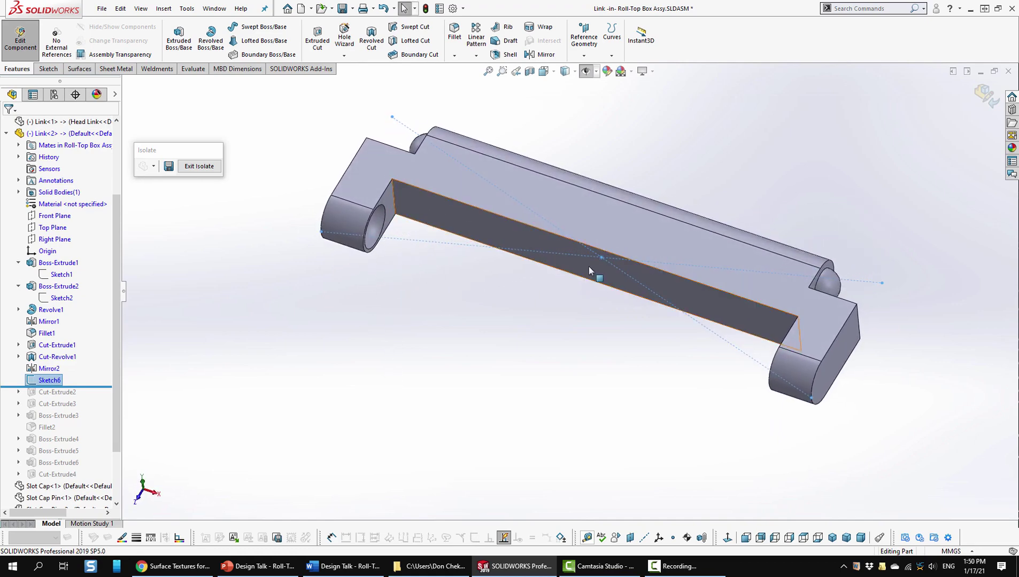
pyautogui.moveTo(561, 350); pyautogui.dragTo(603, 266, button='middle')
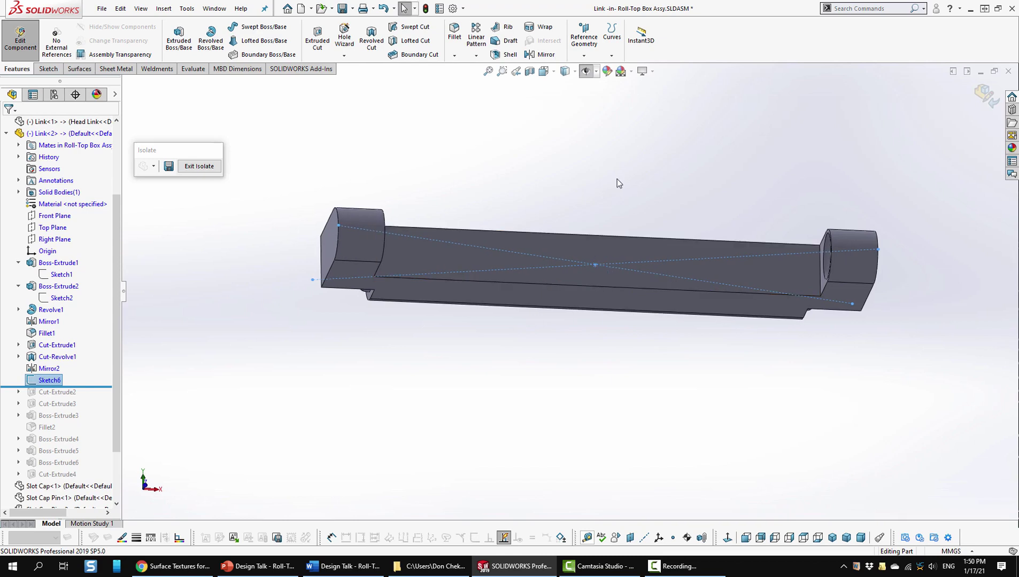
pyautogui.moveTo(617, 179); pyautogui.dragTo(569, 353, button='middle')
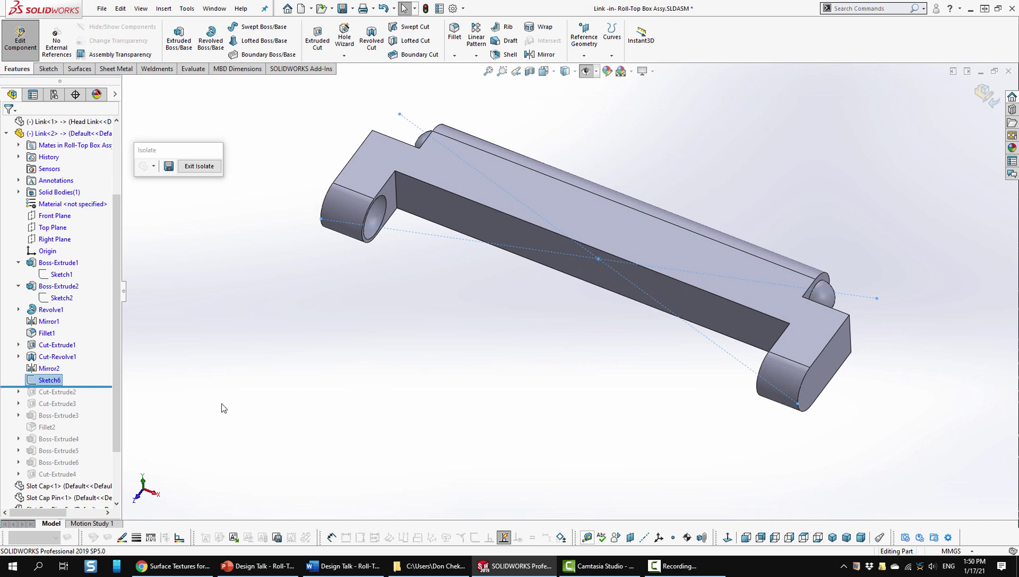
# - Roll the Link through Cut-Extrude2 and Cut-Extrude3, inspect the rod end, return to isometric
pyautogui.moveTo(95, 387); pyautogui.dragTo(95, 399)
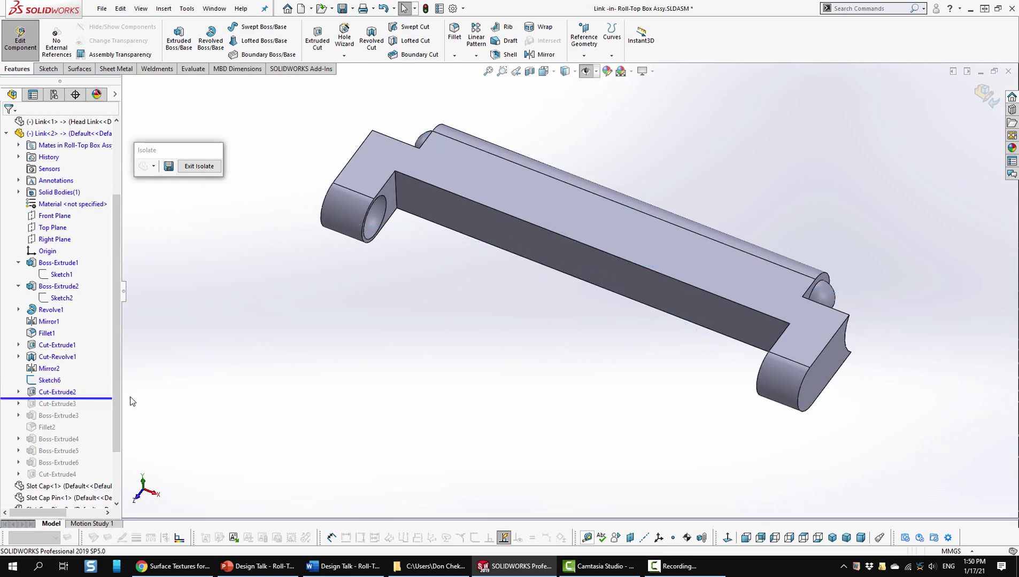
pyautogui.moveTo(407, 366); pyautogui.dragTo(490, 337, button='middle')
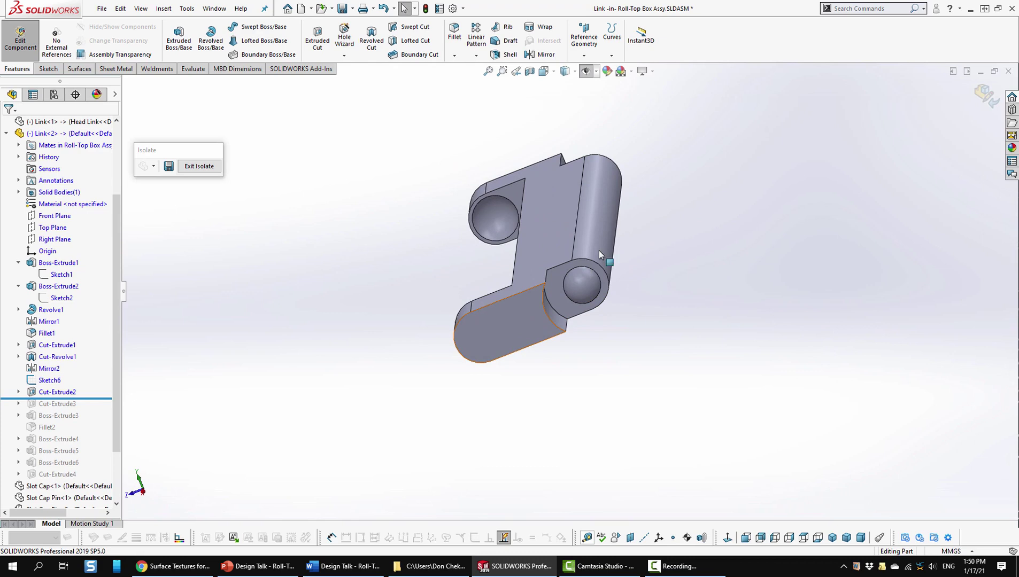
pyautogui.moveTo(85, 399); pyautogui.dragTo(86, 410)
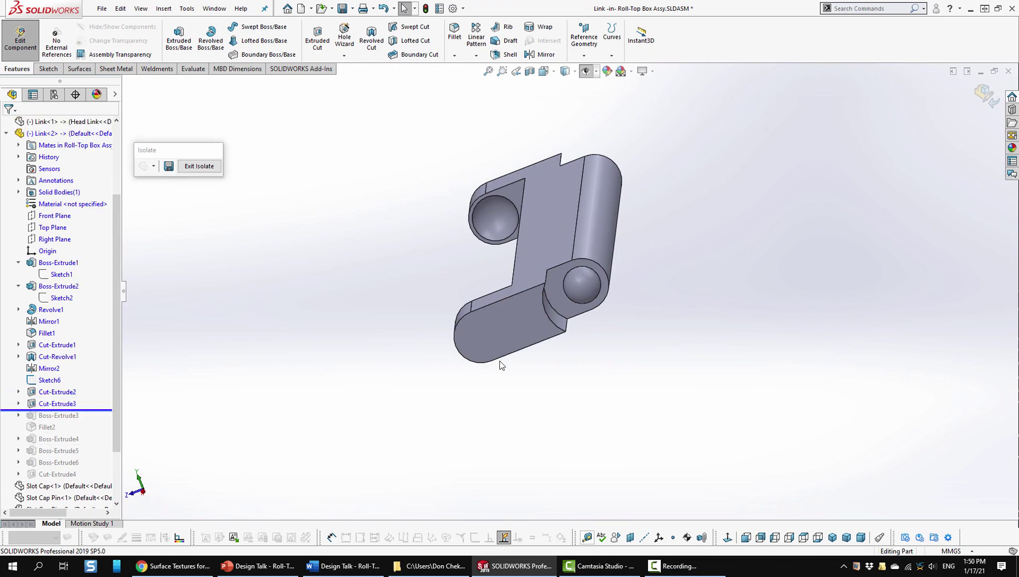
pyautogui.moveTo(656, 275); pyautogui.dragTo(783, 184, button='middle')
pyautogui.scroll(-5, 791, 155)
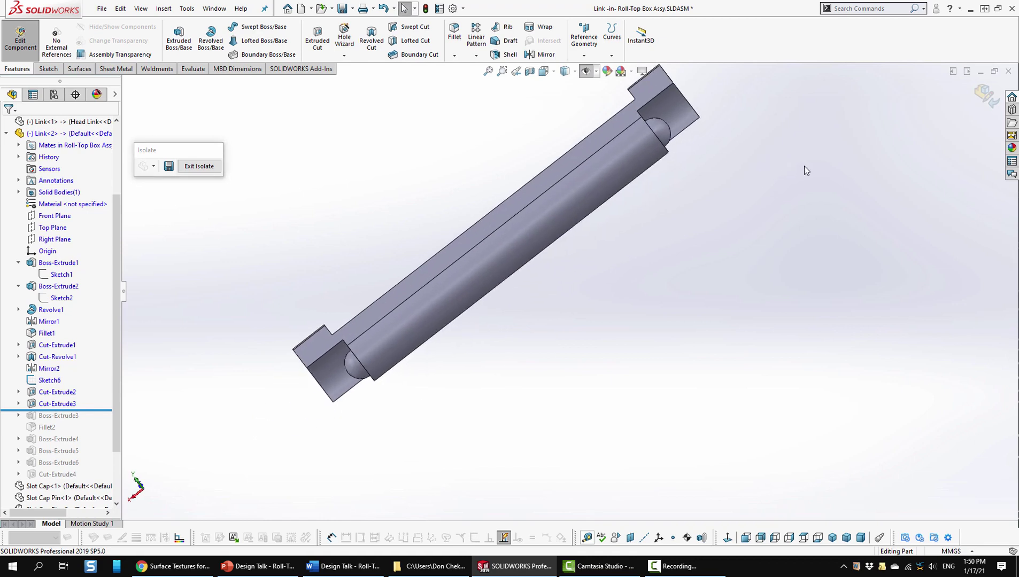
pyautogui.moveTo(804, 170); pyautogui.dragTo(875, 464, button='middle')
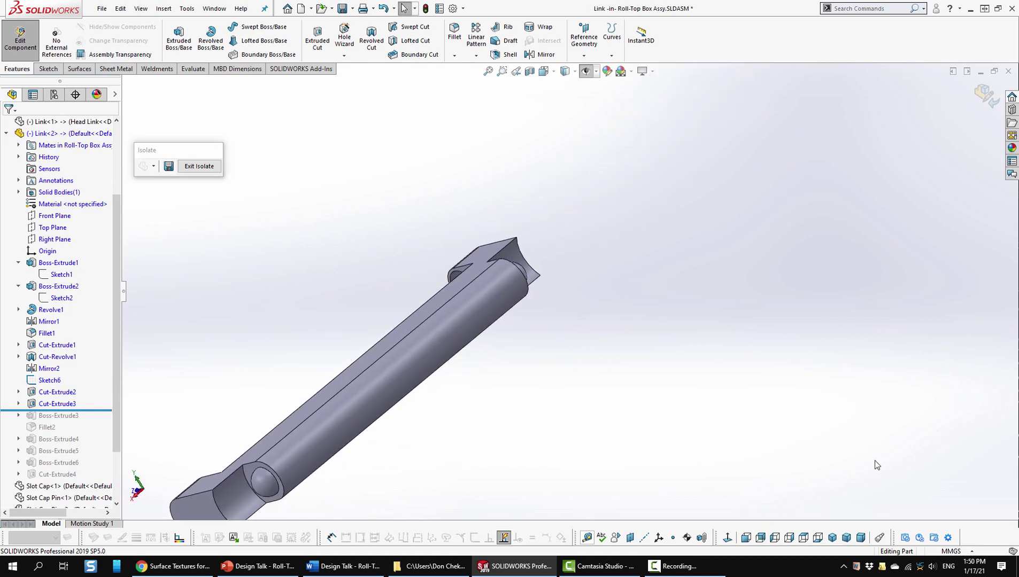
pyautogui.click(832, 536)
pyautogui.moveTo(99, 410); pyautogui.dragTo(100, 422)
# - Roll the Link forward past Boss-Extrude3 and Fillet2, orbiting to view another side
pyautogui.moveTo(522, 398); pyautogui.dragTo(711, 340, button='middle')
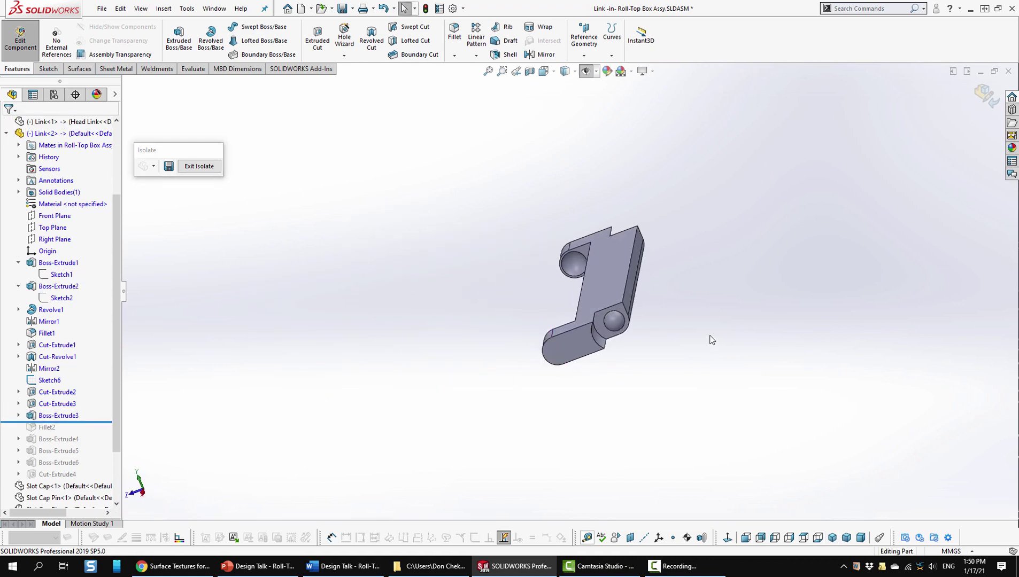
pyautogui.scroll(-3, 710, 340)
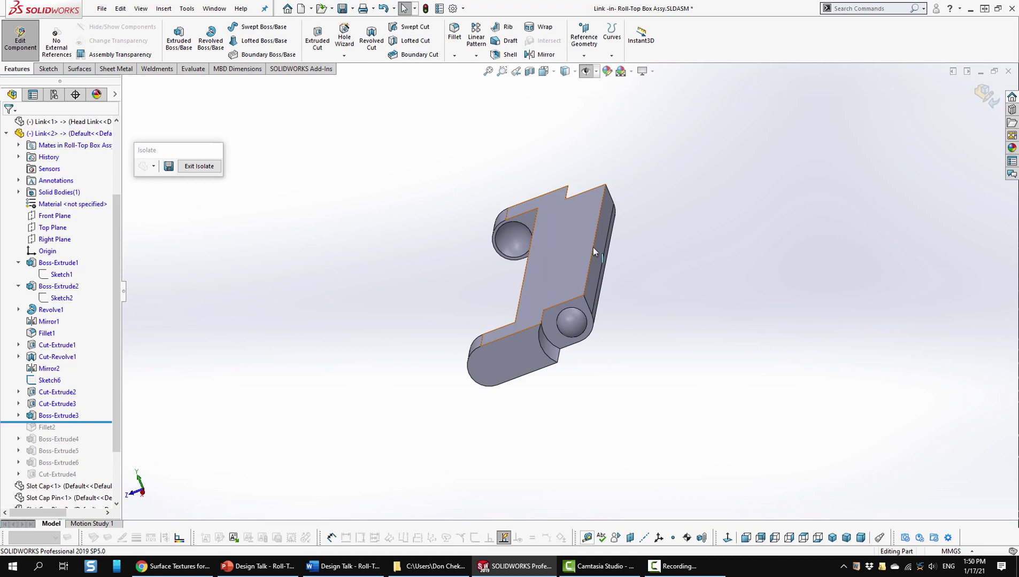
pyautogui.moveTo(637, 348); pyautogui.dragTo(654, 333, button='middle')
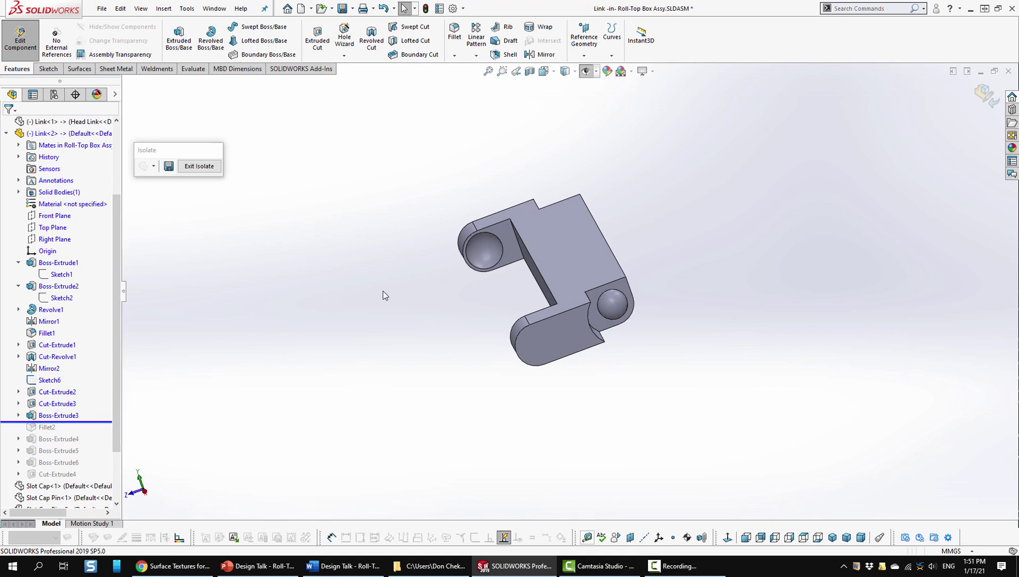
pyautogui.moveTo(94, 422); pyautogui.dragTo(91, 429)
pyautogui.scroll(-2, 677, 285)
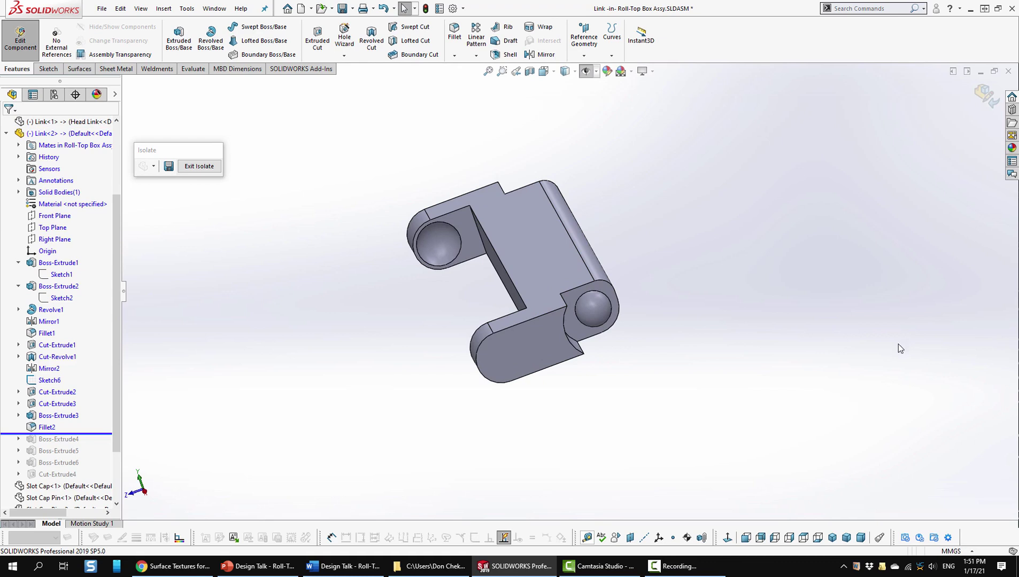
# - Step the history through Boss-Extrude4, Boss-Extrude5 and Boss-Extrude6, orbiting after each
pyautogui.moveTo(99, 433); pyautogui.dragTo(97, 443)
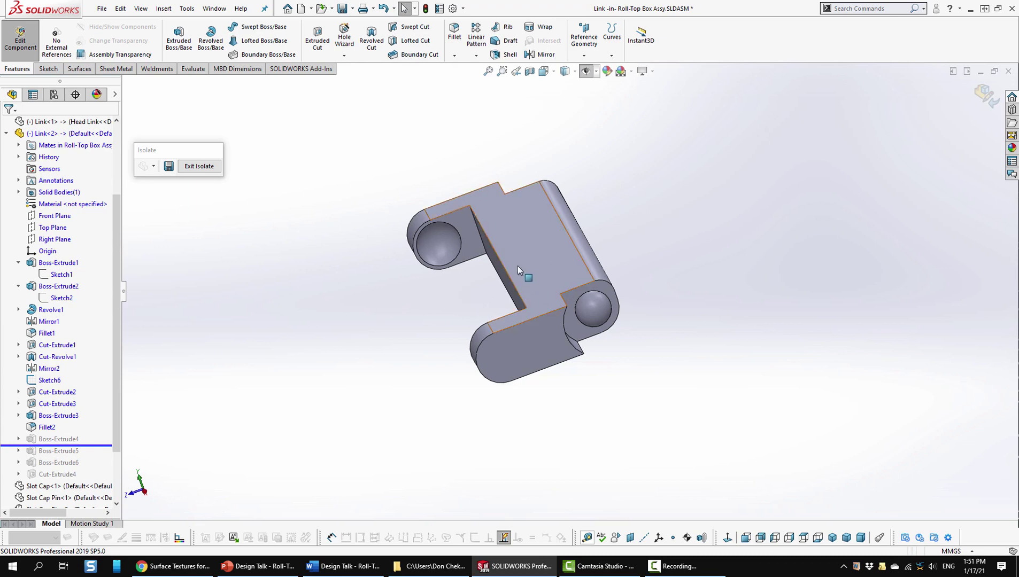
pyautogui.moveTo(109, 448); pyautogui.dragTo(93, 464)
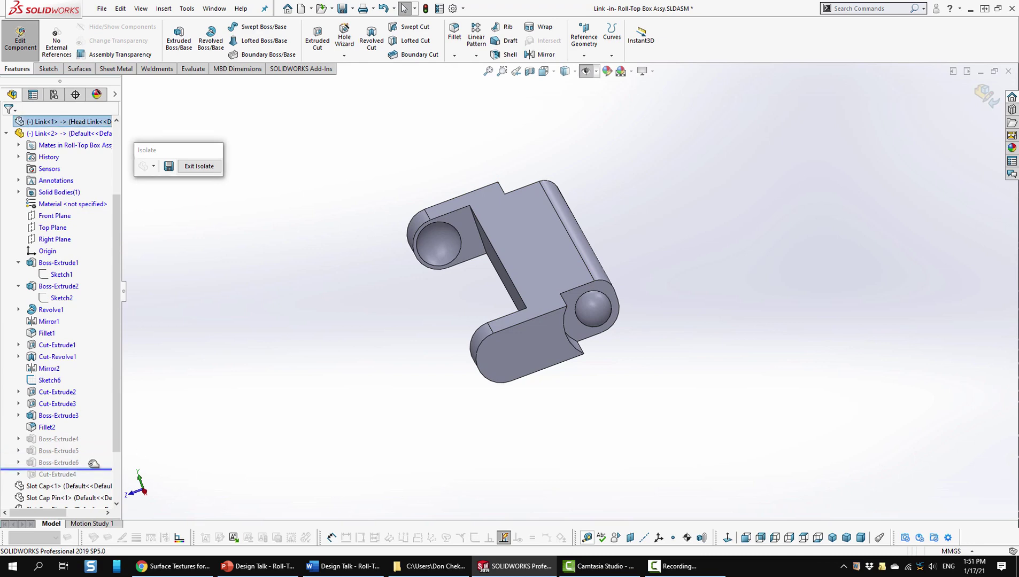
pyautogui.moveTo(171, 458); pyautogui.dragTo(199, 478, button='middle')
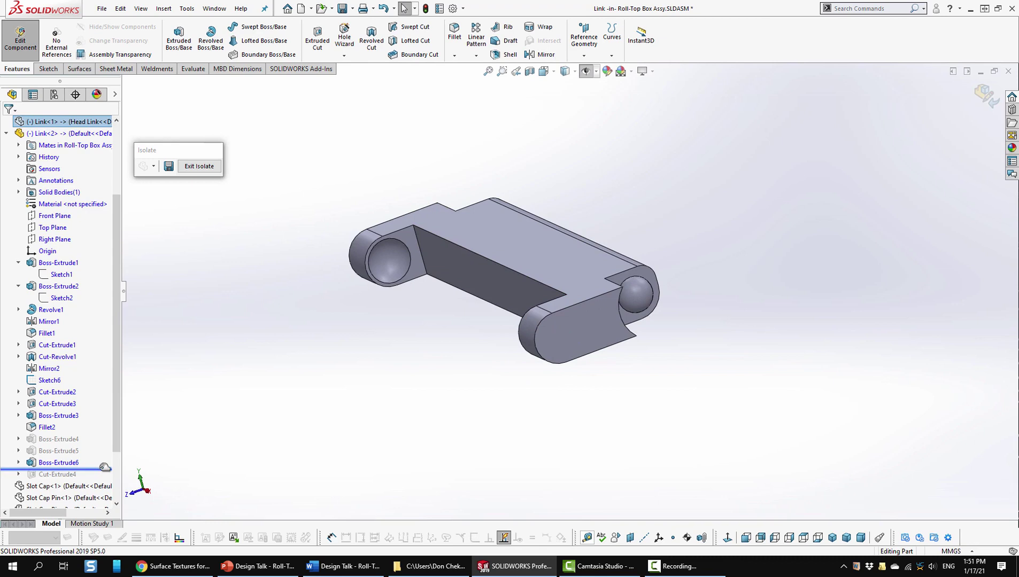
pyautogui.moveTo(99, 467); pyautogui.dragTo(99, 458)
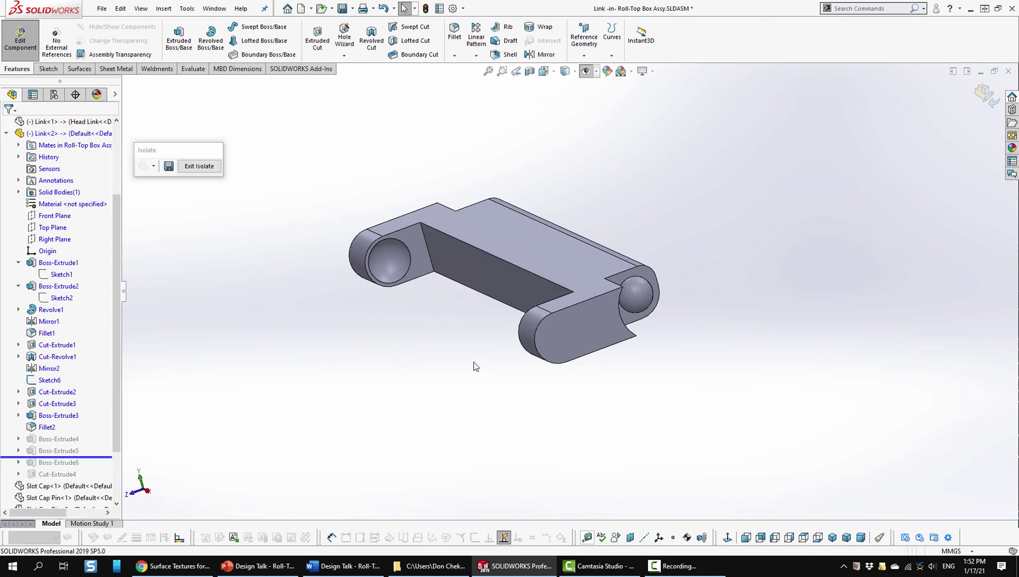
pyautogui.moveTo(483, 359); pyautogui.dragTo(478, 387, button='middle')
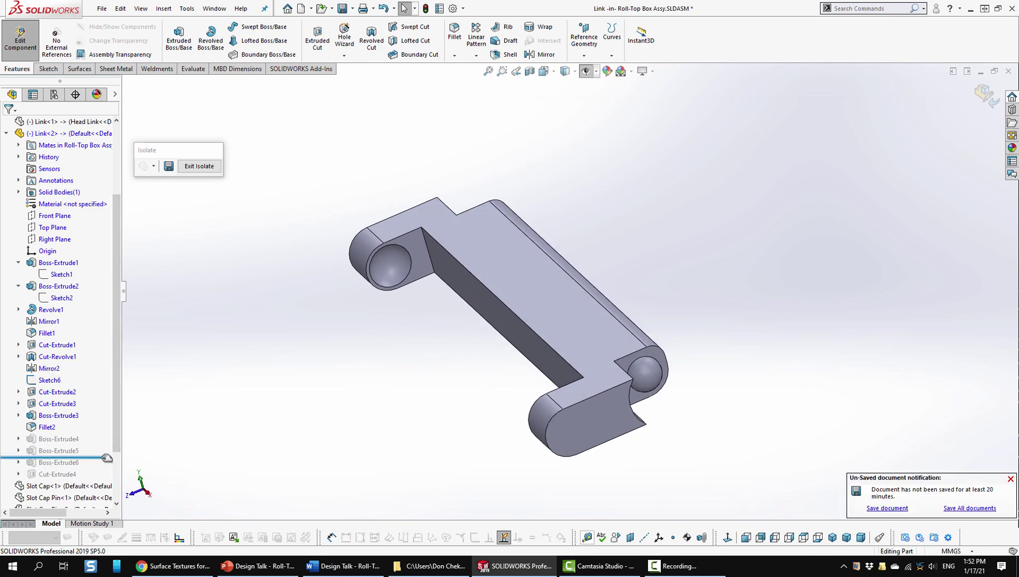
pyautogui.moveTo(107, 458); pyautogui.dragTo(102, 469)
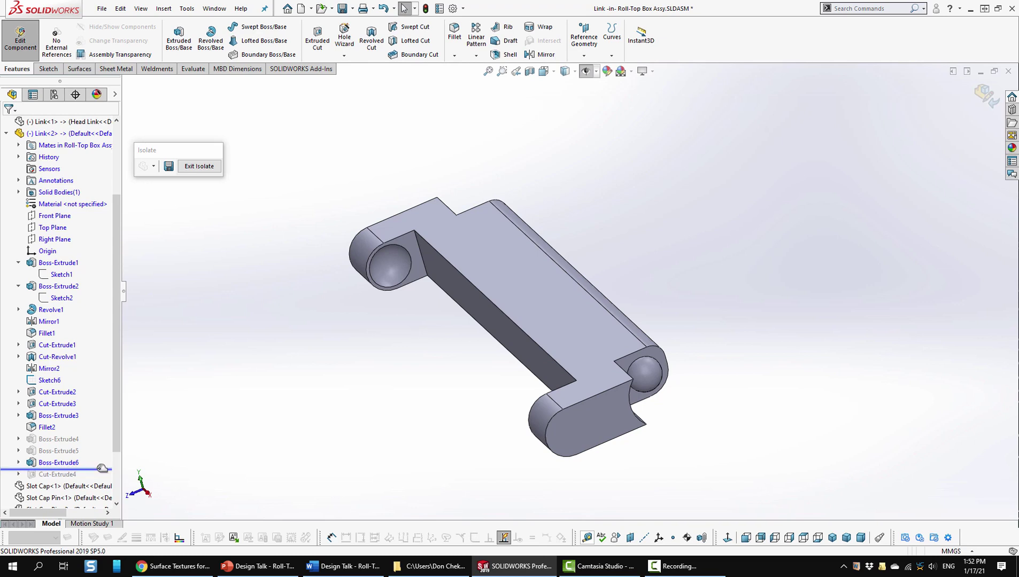
# - Roll past Cut-Extrude4, check the inner wall, and return to the assembly
pyautogui.moveTo(99, 469); pyautogui.dragTo(62, 481)
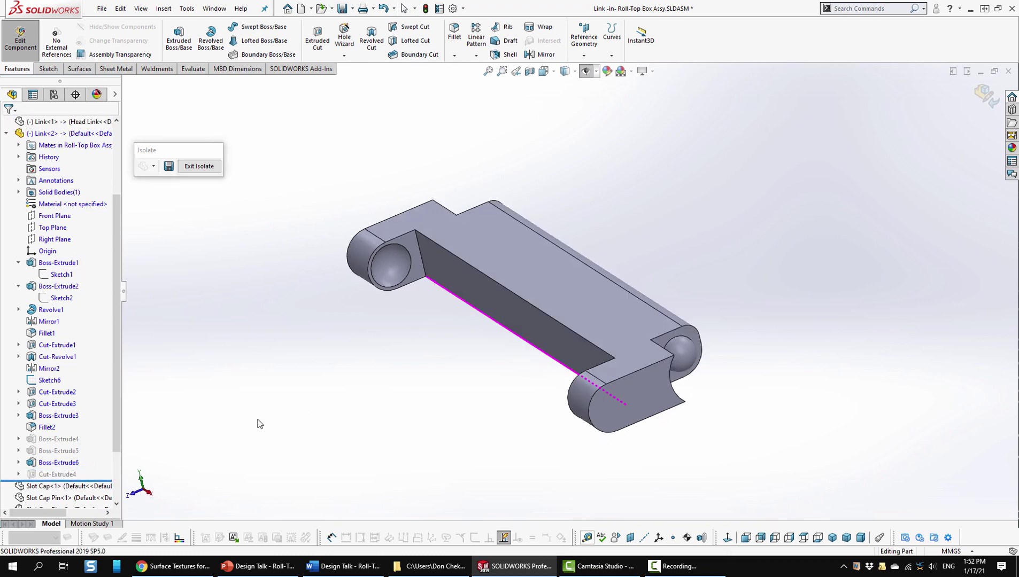
pyautogui.moveTo(389, 424); pyautogui.dragTo(422, 428, button='middle')
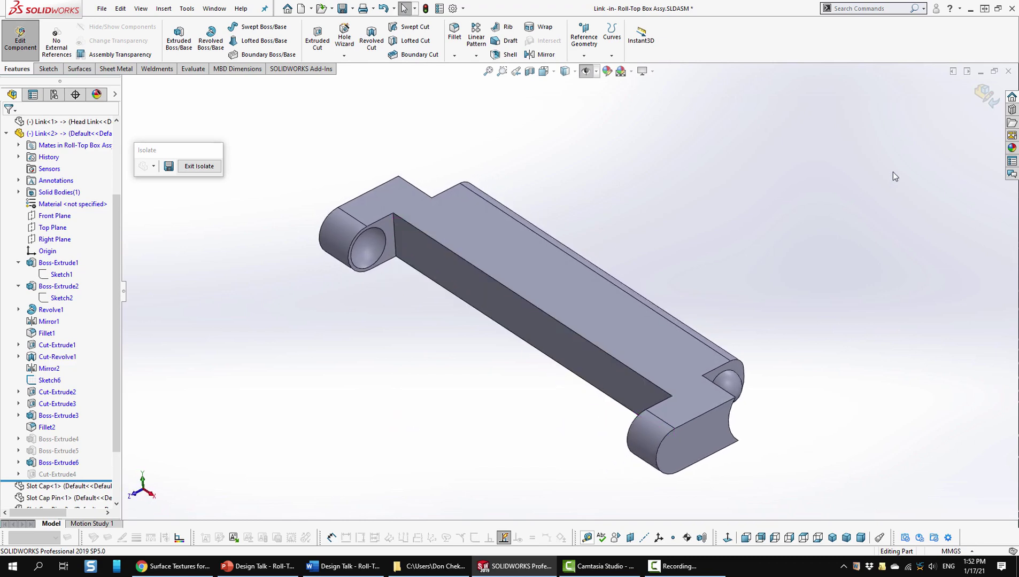
pyautogui.click(984, 99)
# - Switch Link<2> to its Head Link configuration
pyautogui.click(515, 250)
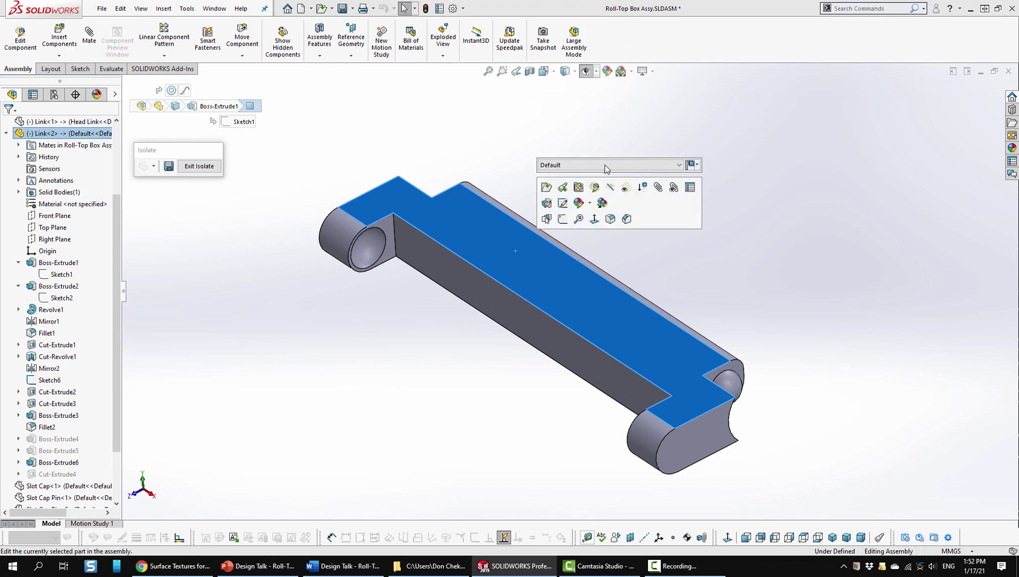
pyautogui.click(680, 166)
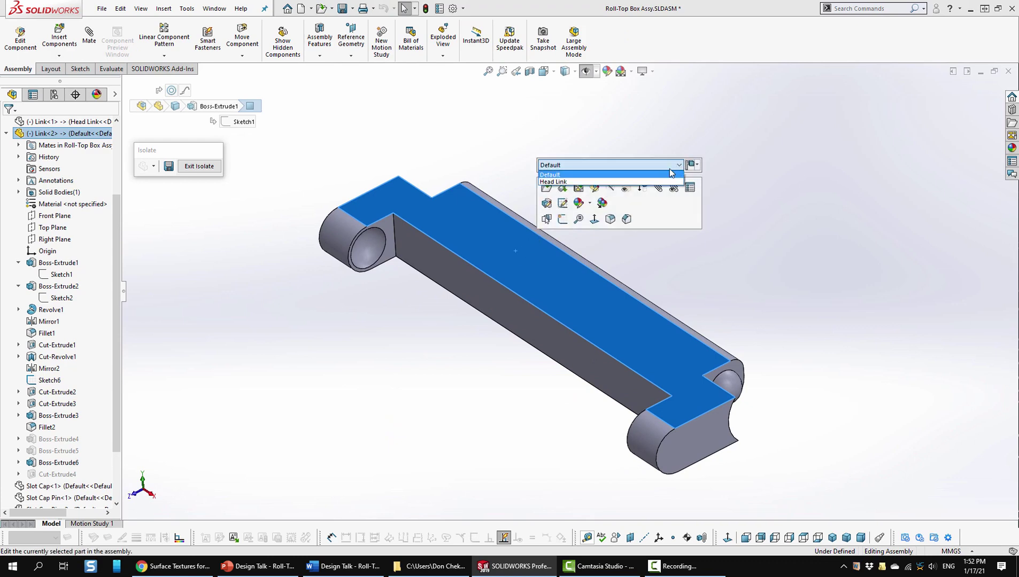
pyautogui.click(558, 182)
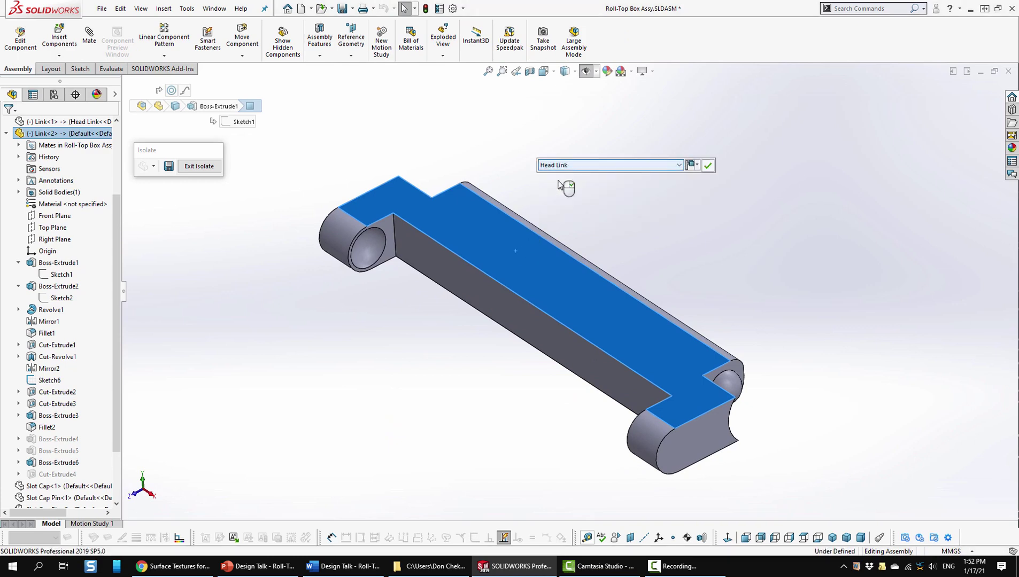
pyautogui.click(709, 166)
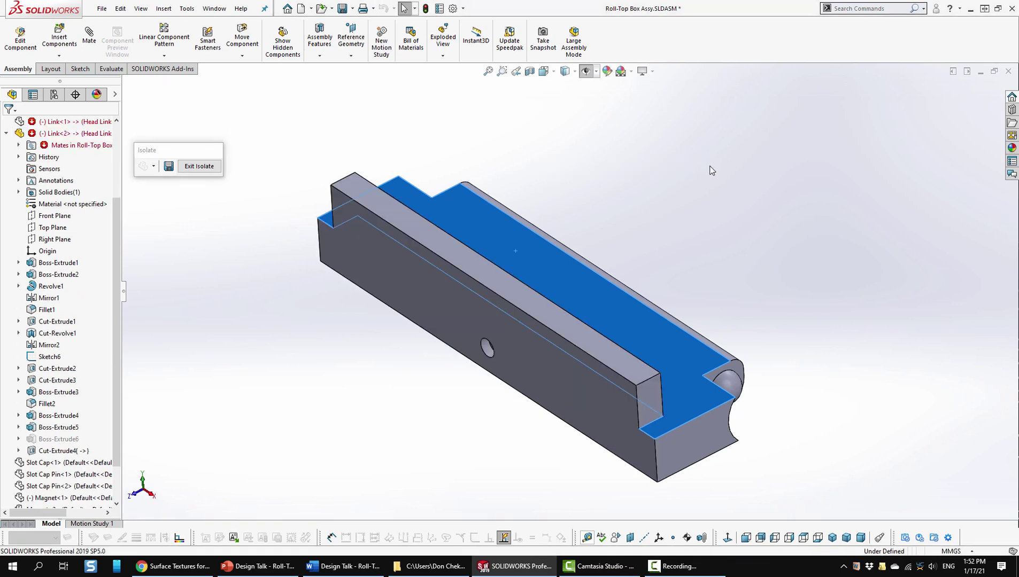
# - Orbit the head link to inspect its block shape and side hole, then bring up its options
pyautogui.click(699, 227)
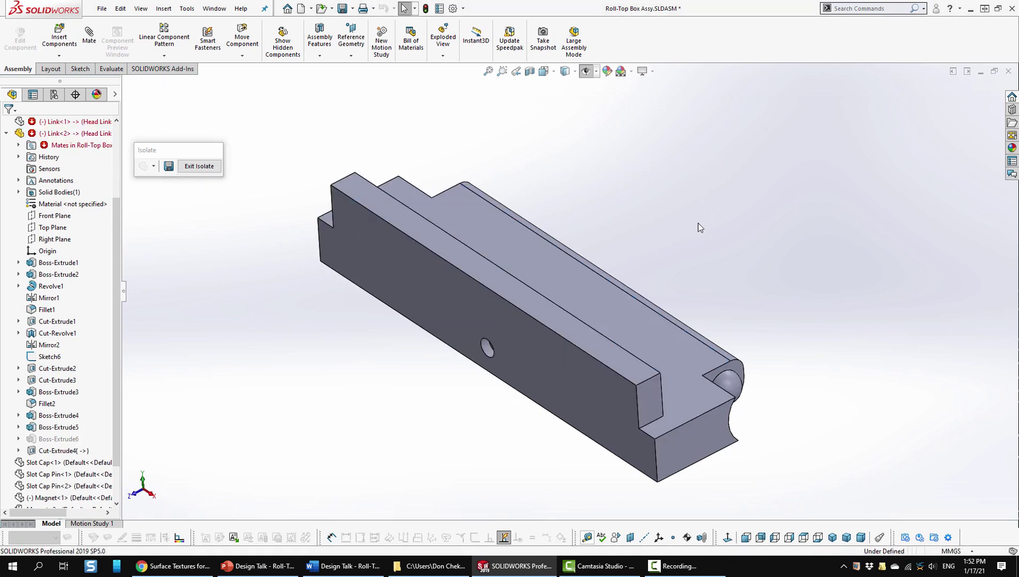
pyautogui.moveTo(609, 407); pyautogui.dragTo(606, 318, button='middle')
pyautogui.rightClick(434, 286)
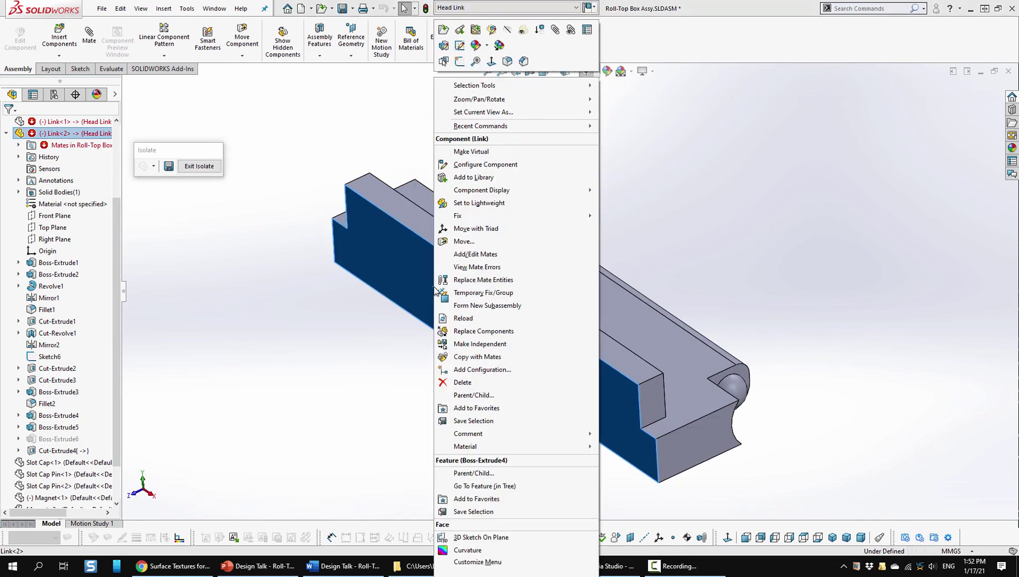
pyautogui.click(491, 30)
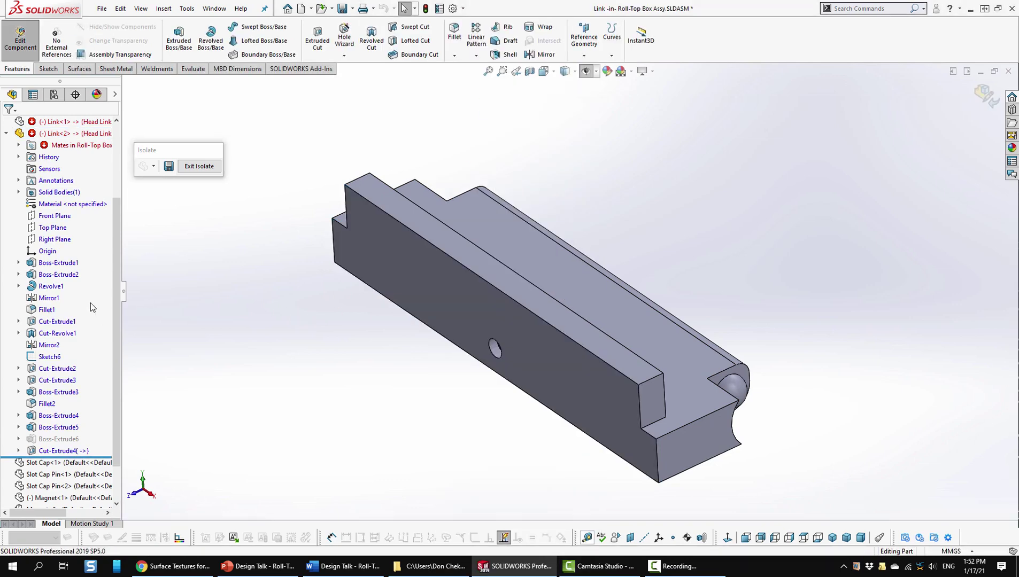
pyautogui.moveTo(109, 455); pyautogui.dragTo(107, 411)
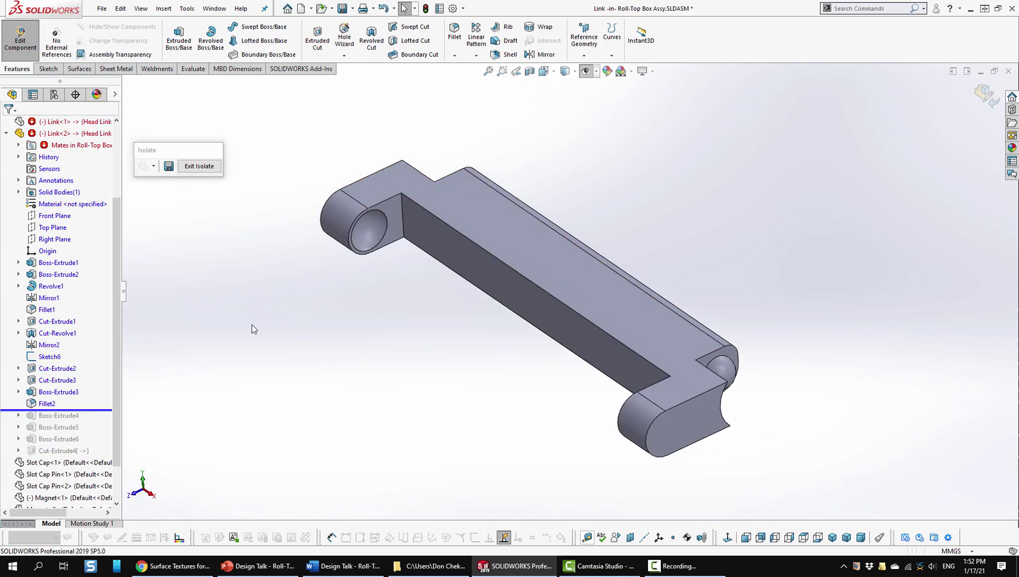
pyautogui.moveTo(101, 412); pyautogui.dragTo(106, 432)
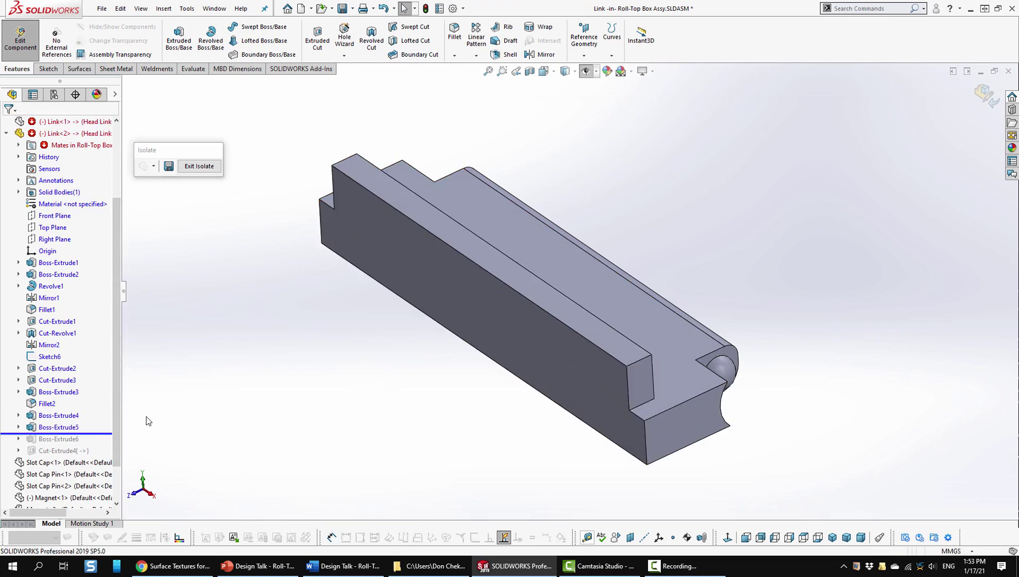
pyautogui.moveTo(460, 359); pyautogui.dragTo(436, 337, button='middle')
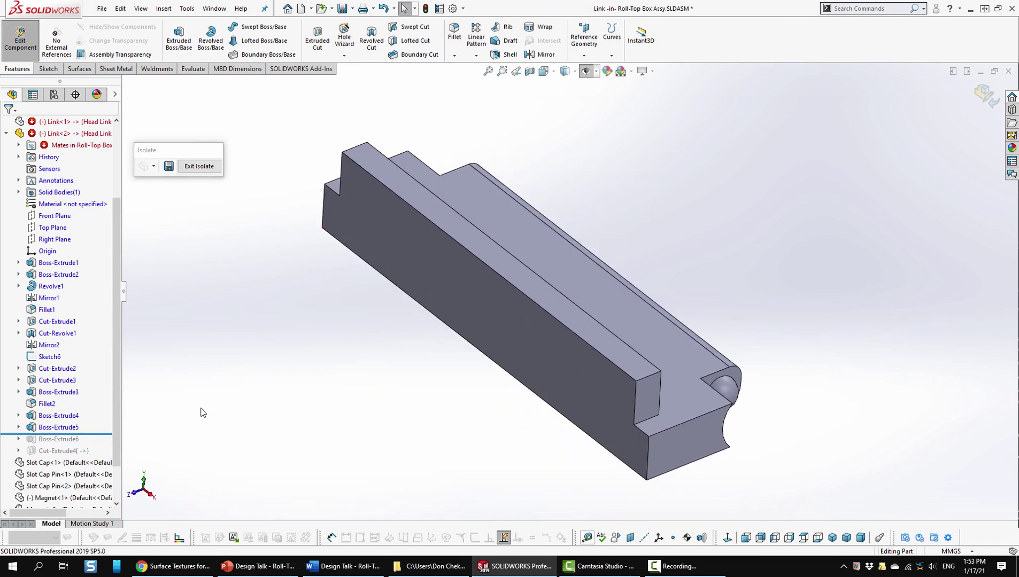
pyautogui.moveTo(104, 433); pyautogui.dragTo(104, 441)
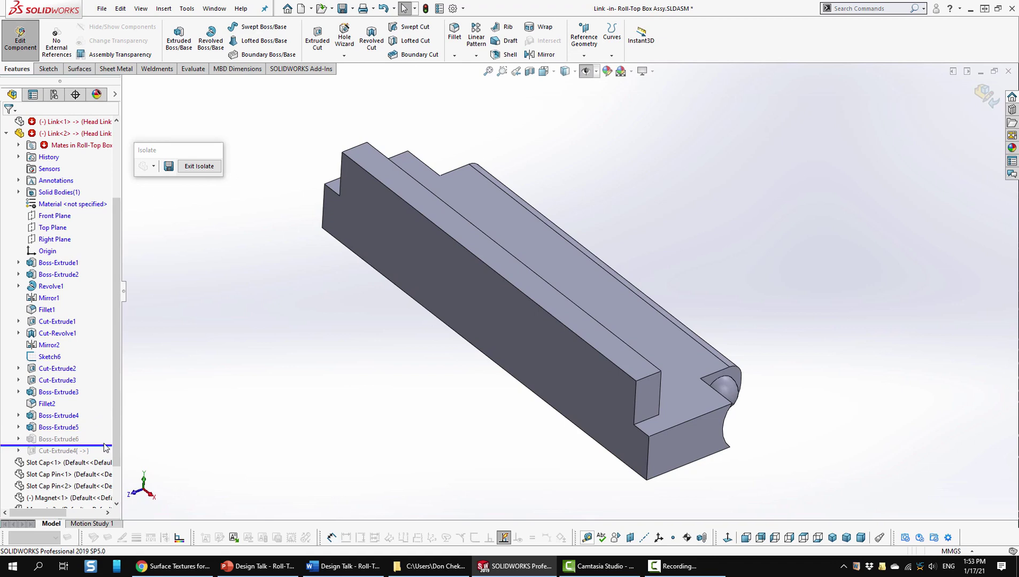
pyautogui.moveTo(108, 445); pyautogui.dragTo(105, 451)
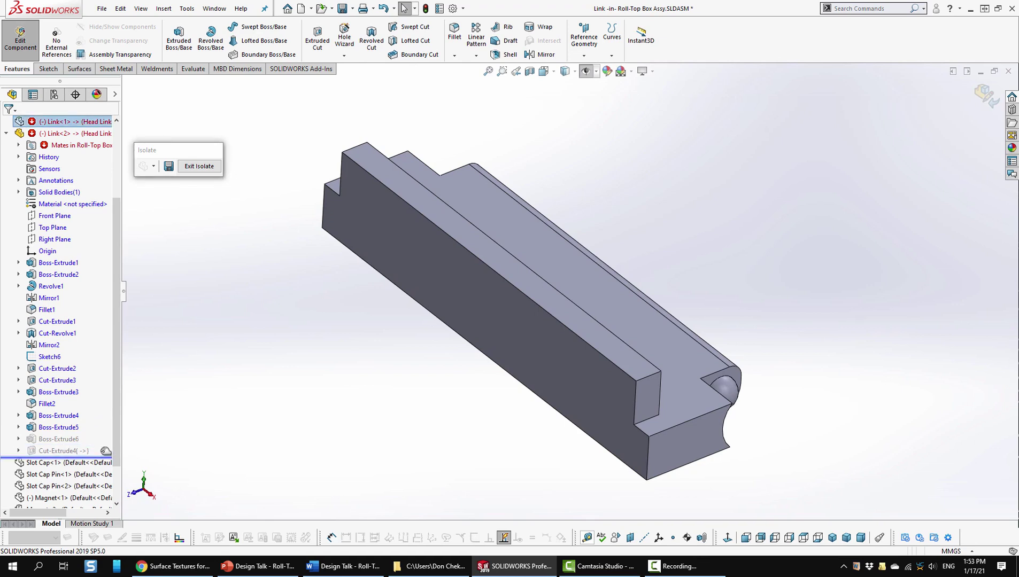
pyautogui.moveTo(413, 456); pyautogui.dragTo(503, 347, button='middle')
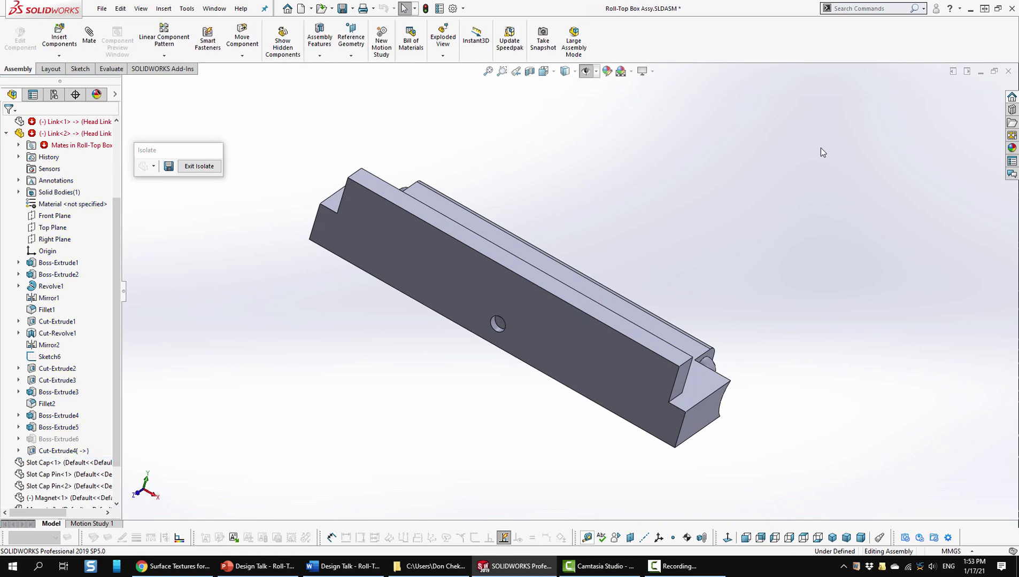
# - Exit isolation to show the whole assembly and orbit to bring the slats into view
pyautogui.click(212, 168)
pyautogui.scroll(6, 608, 417)
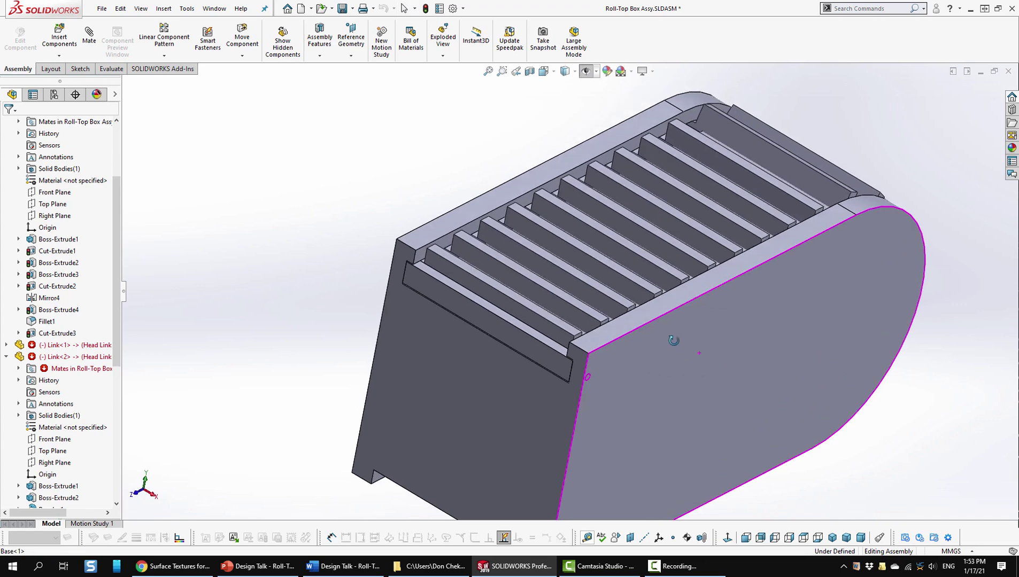
pyautogui.moveTo(674, 340); pyautogui.dragTo(660, 336, button='middle')
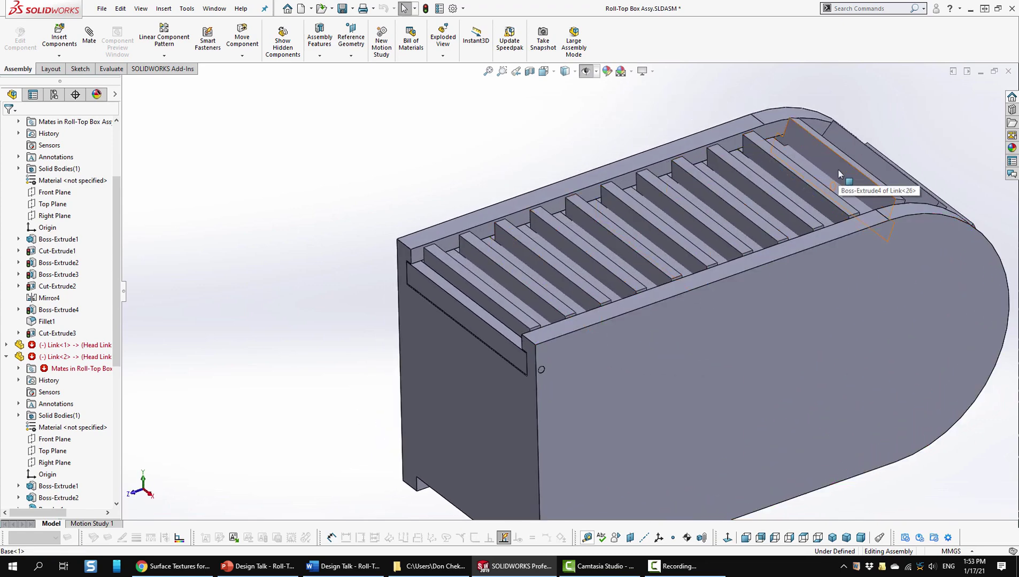
# - Set the selected component back to its Default configuration
pyautogui.click(506, 265)
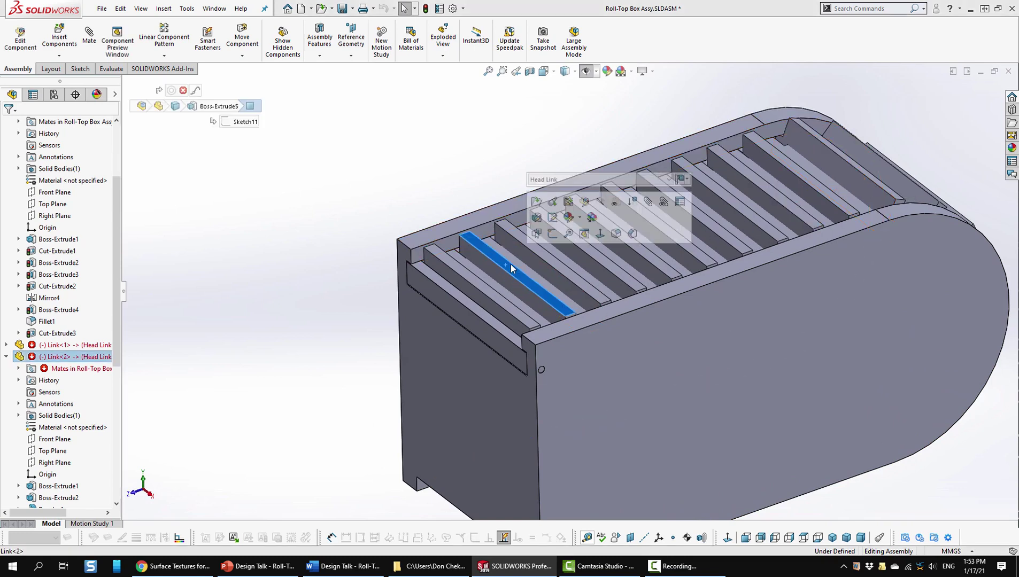
pyautogui.click(669, 181)
pyautogui.click(534, 190)
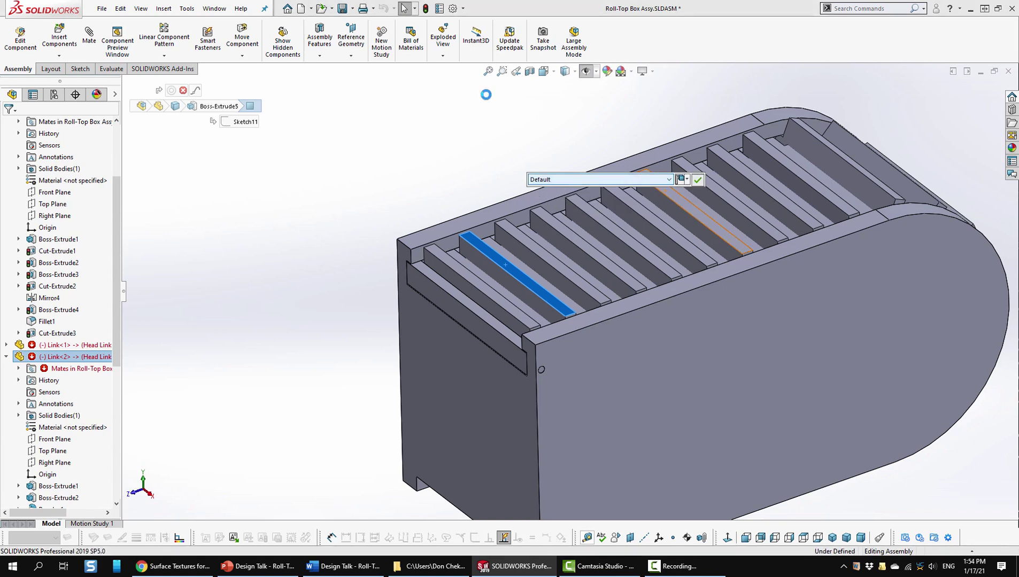
pyautogui.press('Return')
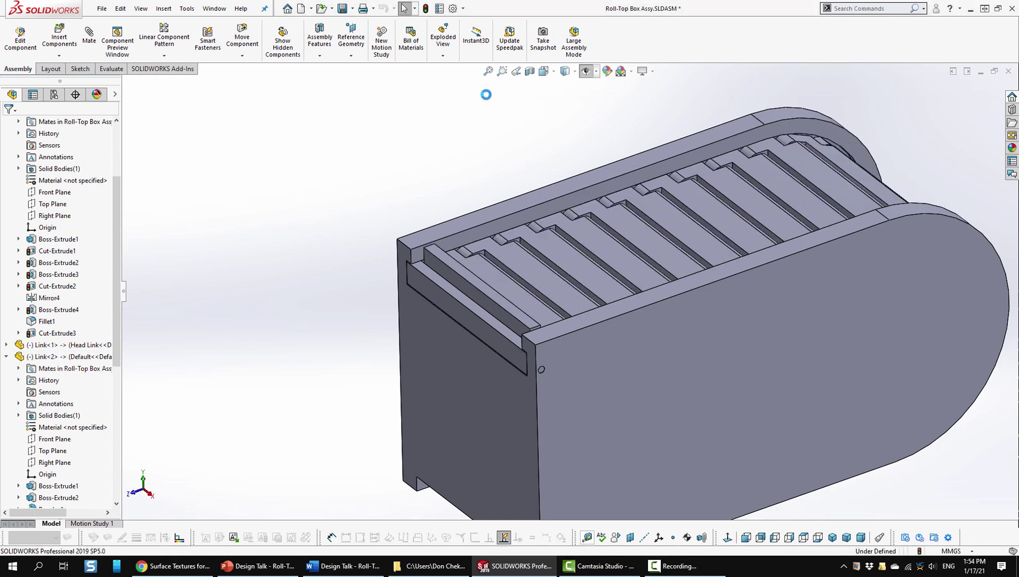
# - Hide the Slot Cap and orbit the box to inspect the front slot pins behind it
pyautogui.click(832, 541)
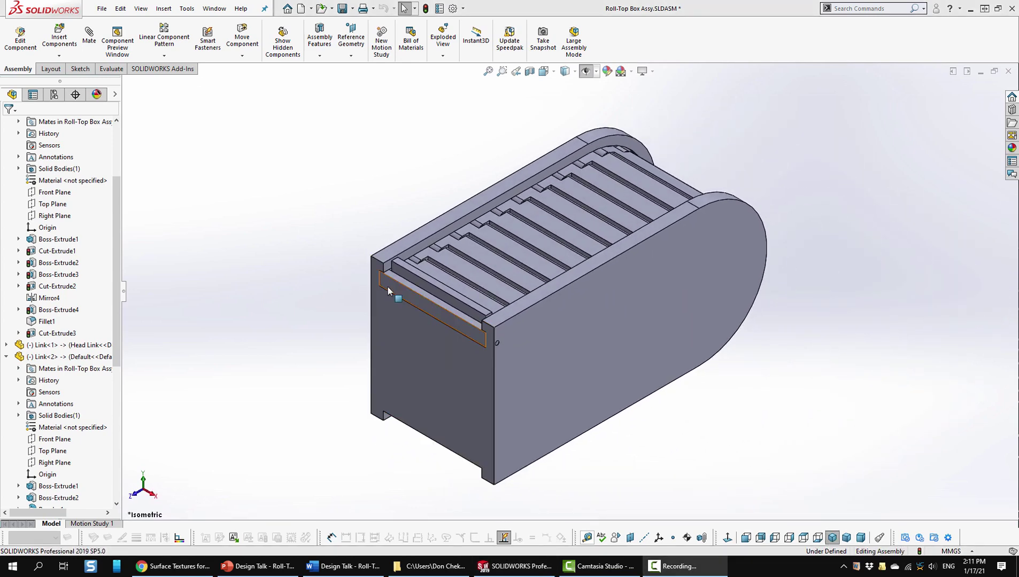
pyautogui.click(388, 291)
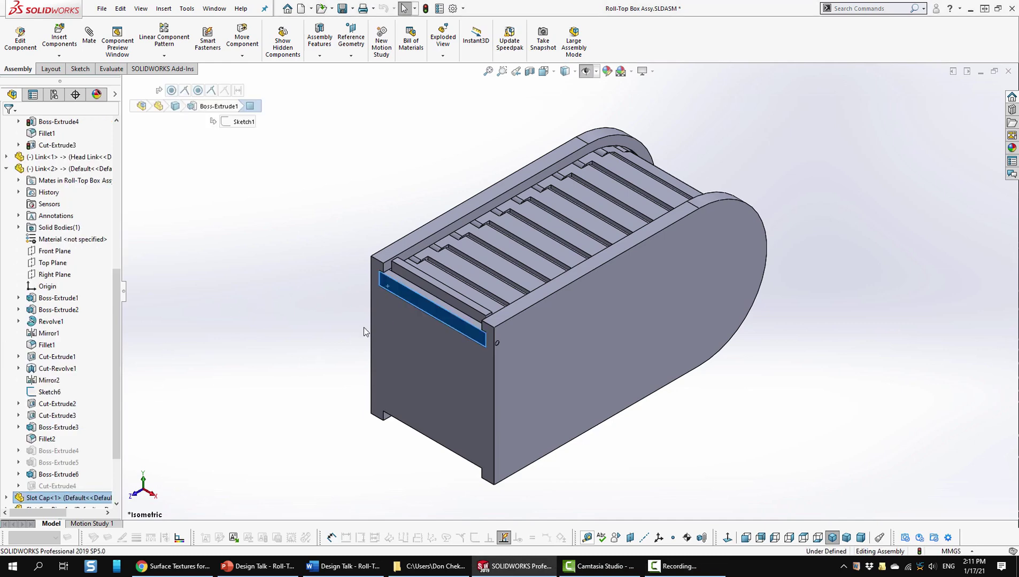
pyautogui.rightClick(408, 293)
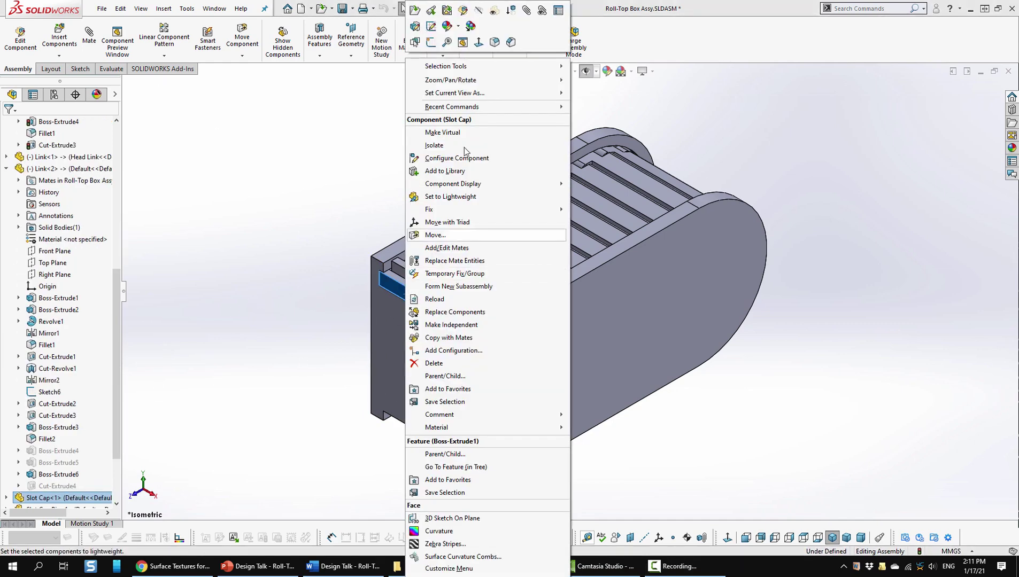
pyautogui.click(478, 10)
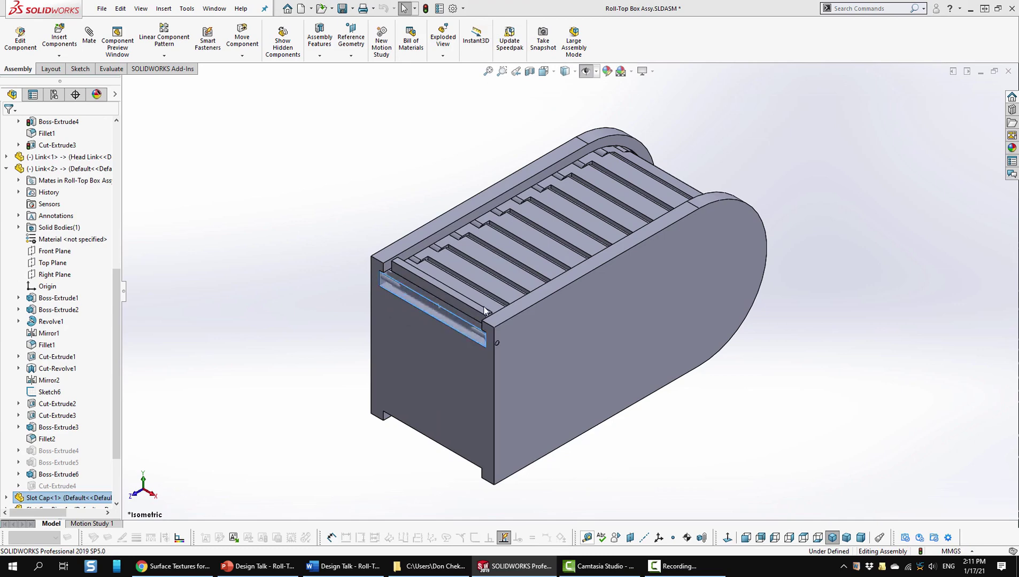
pyautogui.scroll(-5, 475, 309)
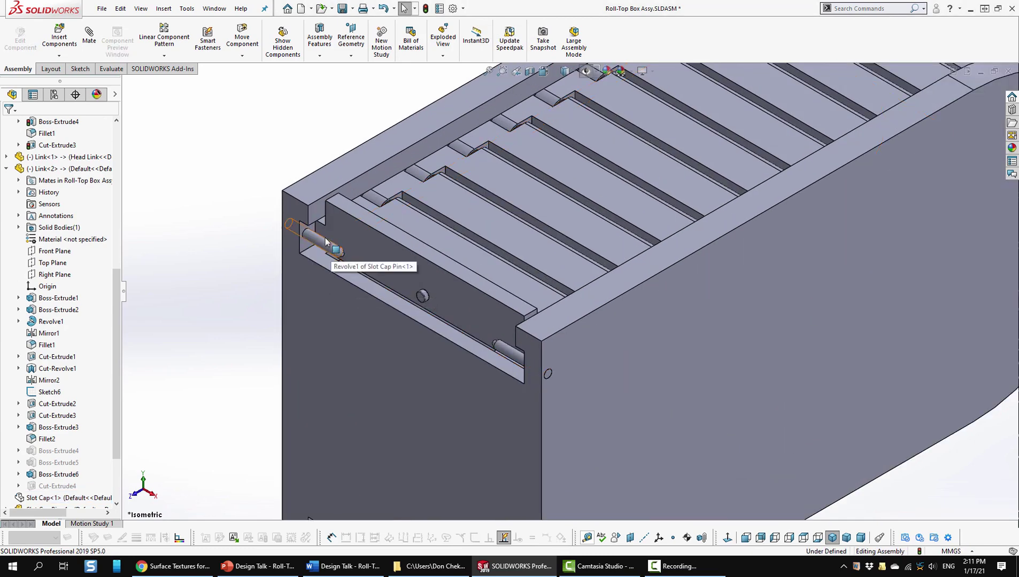
pyautogui.moveTo(250, 360); pyautogui.dragTo(228, 335, button='middle')
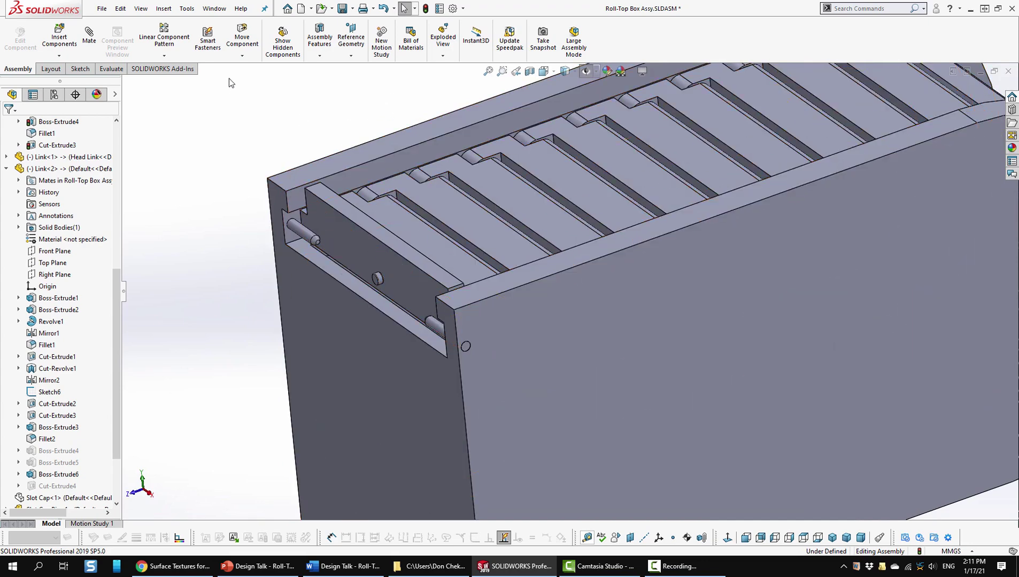
# - Restore the hidden Slot Cap and isolate it on its own
pyautogui.click(384, 8)
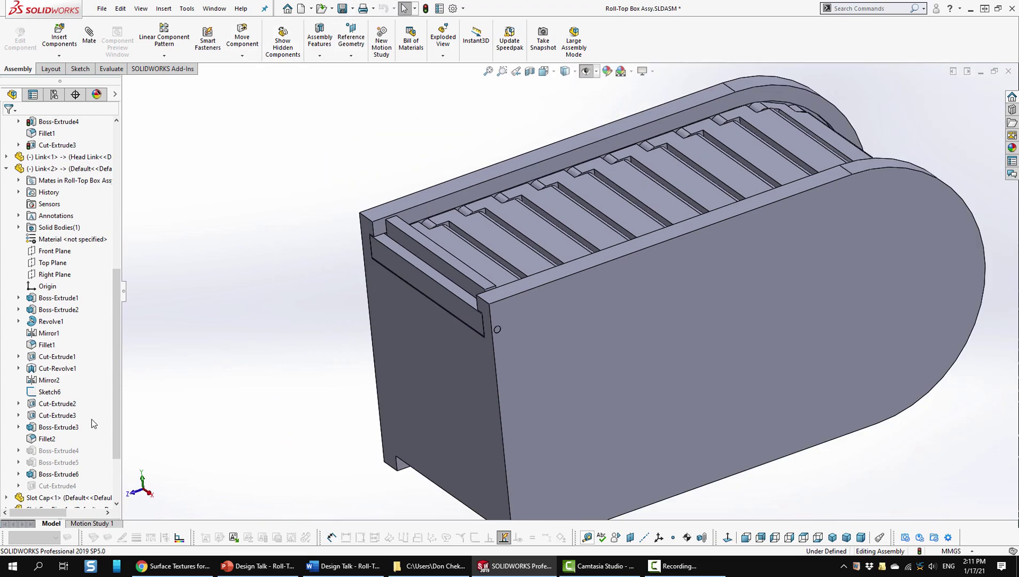
pyautogui.scroll(-2, 88, 420)
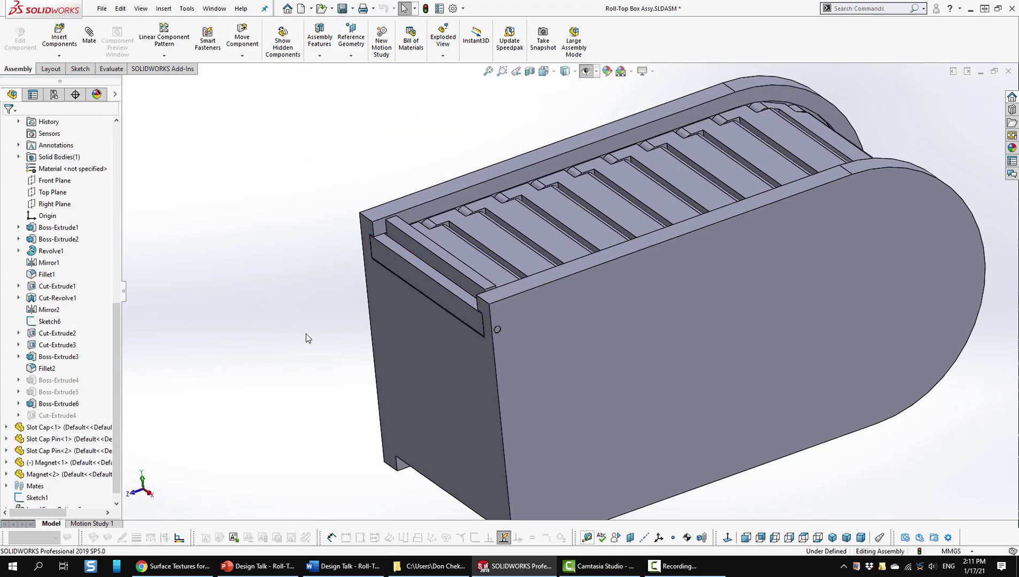
pyautogui.rightClick(395, 270)
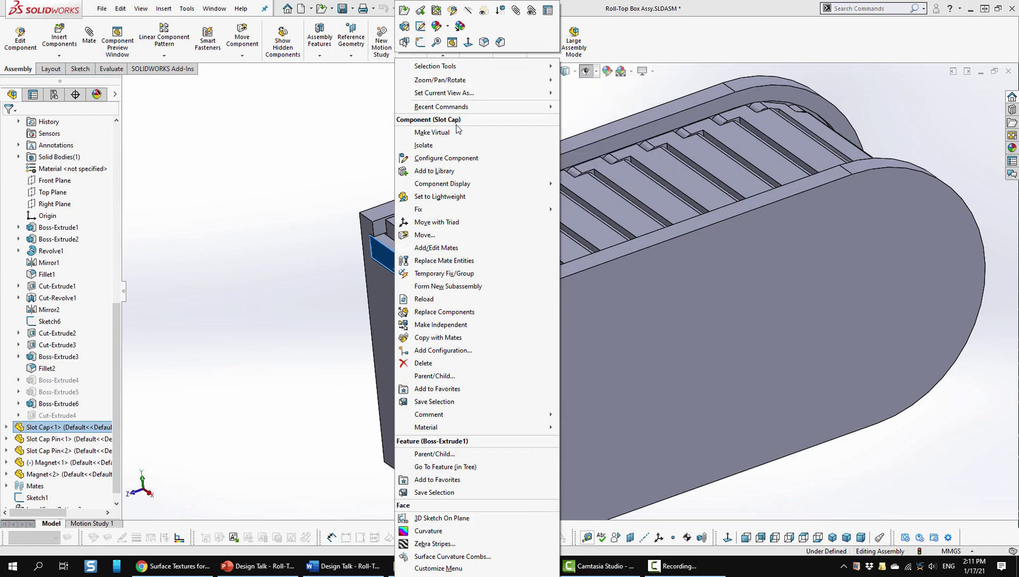
pyautogui.press('Escape')
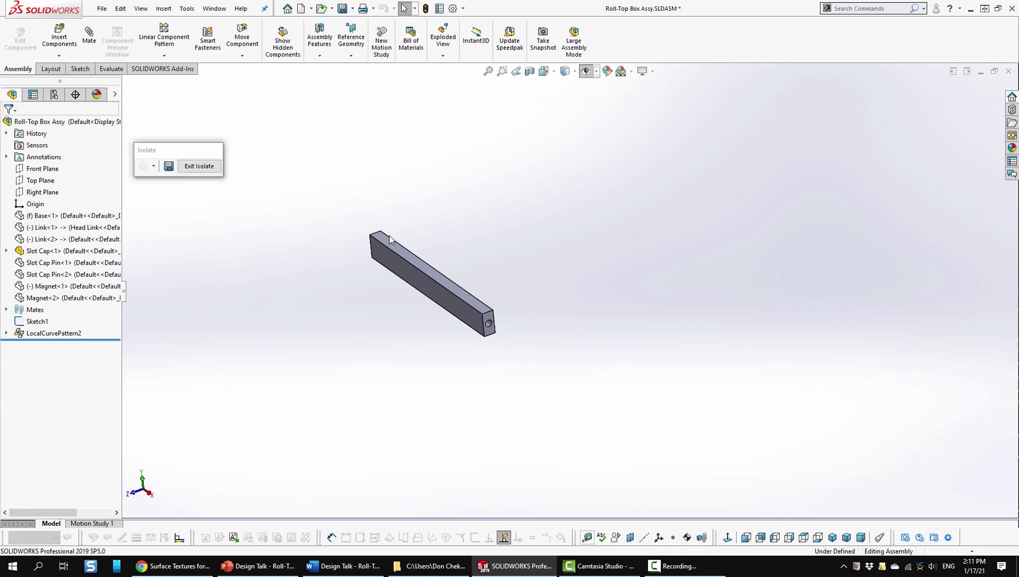
pyautogui.rightClick(395, 256)
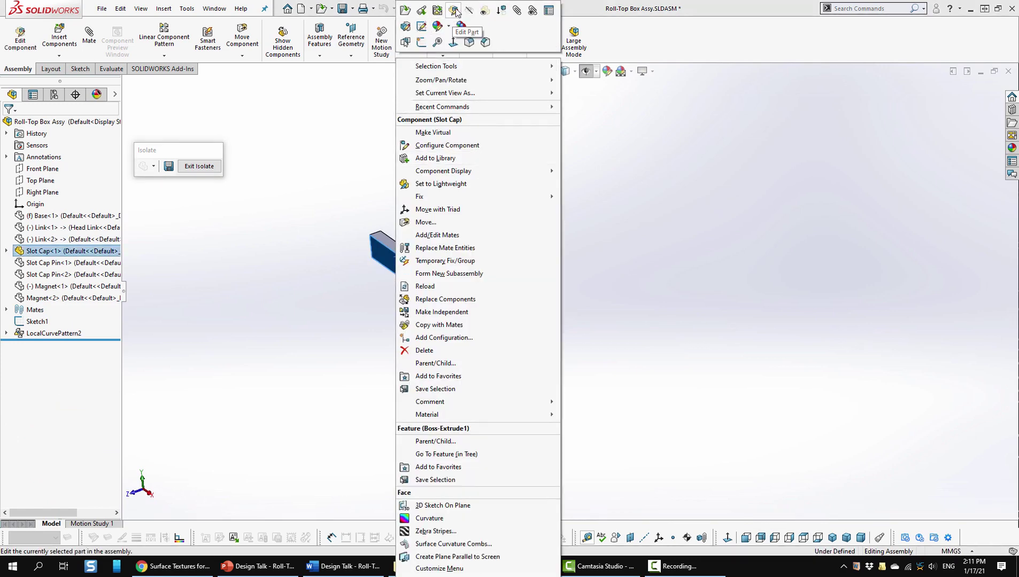
# - Edit the Slot Cap and roll back through Sketch1, Cut-Extrude1 and Cut-Extrude2 to review its features
pyautogui.click(456, 11)
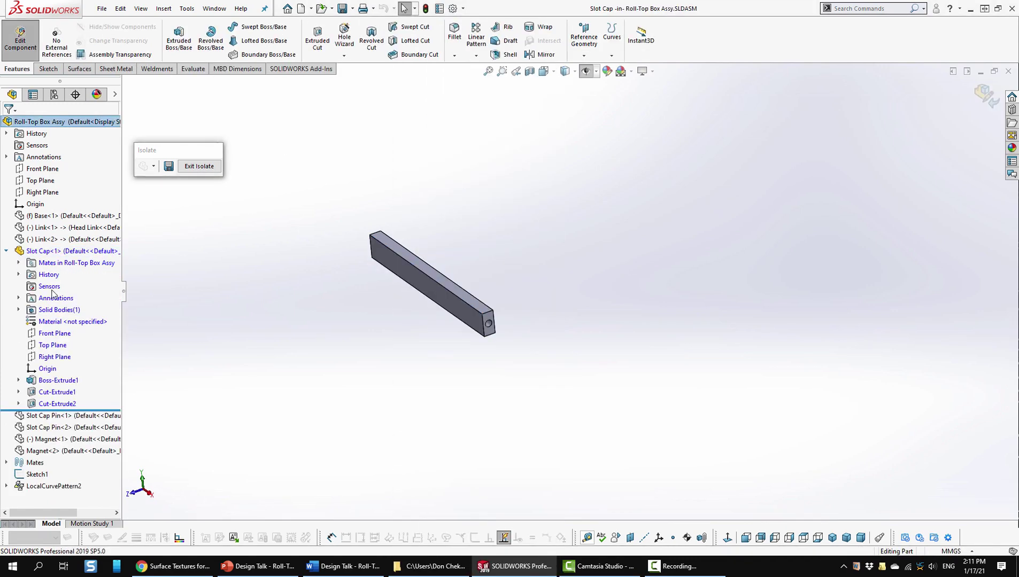
pyautogui.moveTo(101, 409); pyautogui.dragTo(223, 363)
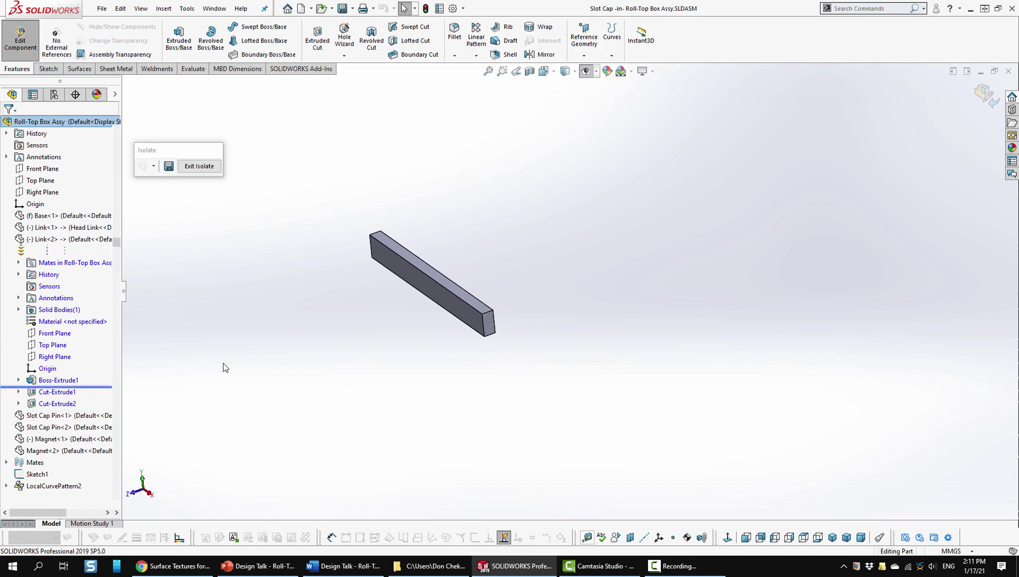
pyautogui.click(18, 380)
pyautogui.click(56, 393)
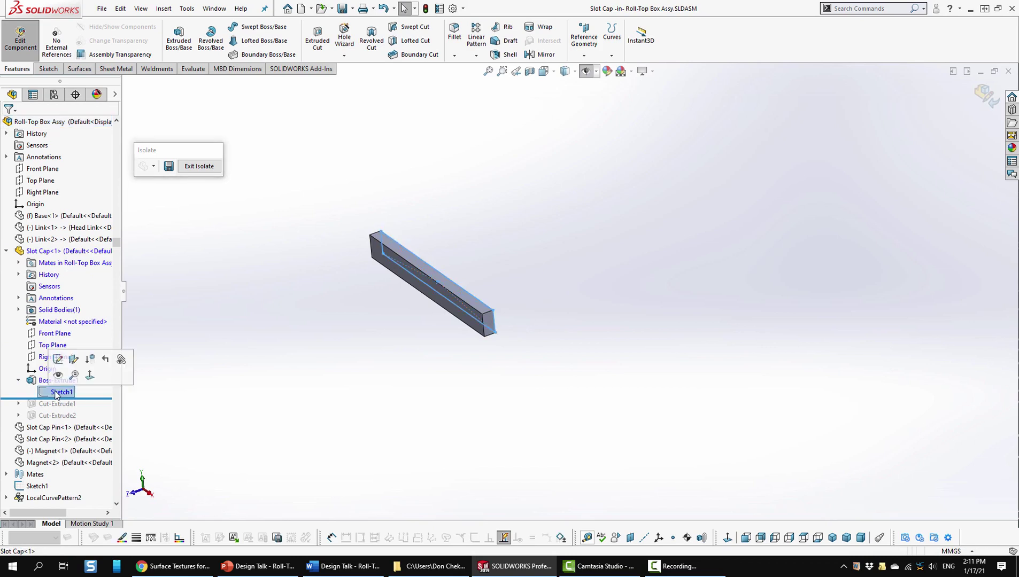
pyautogui.click(167, 378)
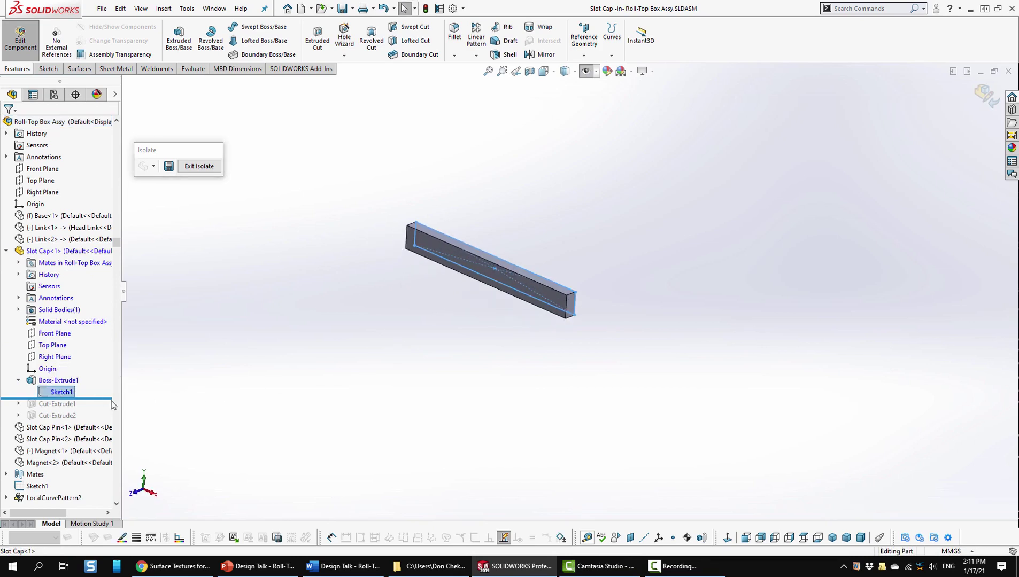
pyautogui.moveTo(511, 343); pyautogui.dragTo(605, 285, button='middle')
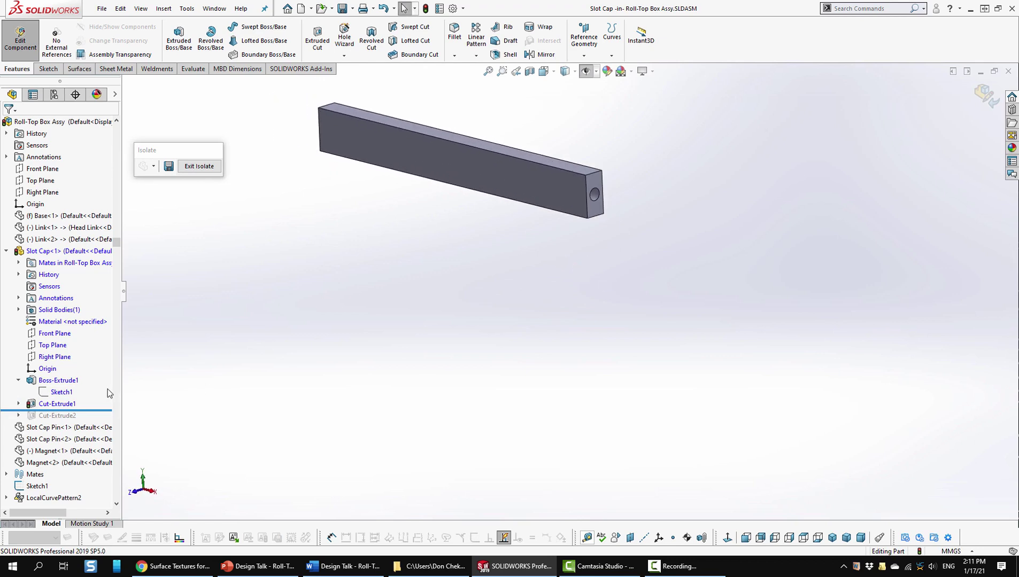
pyautogui.moveTo(78, 411); pyautogui.dragTo(81, 422)
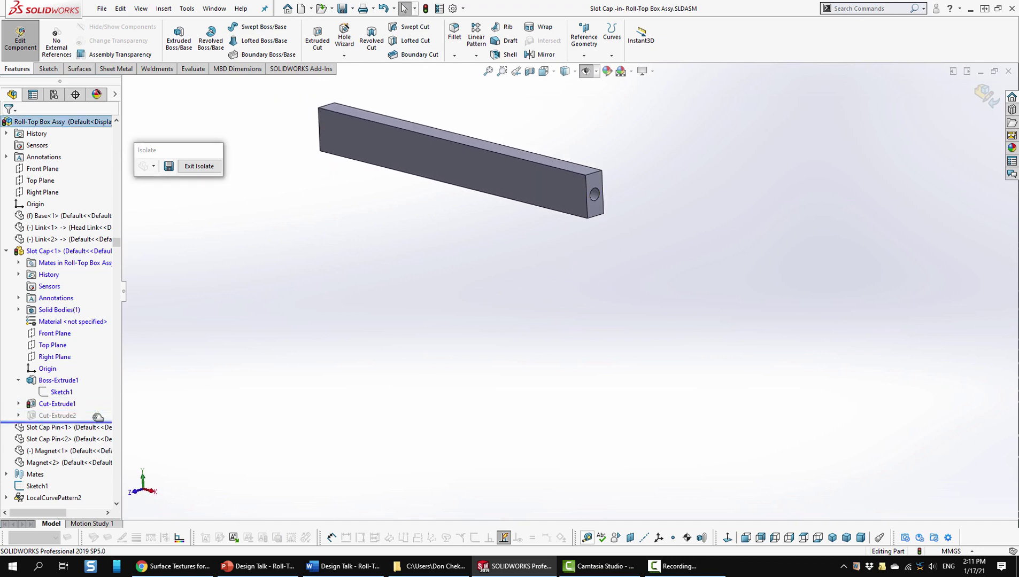
pyautogui.moveTo(514, 378); pyautogui.dragTo(411, 373, button='middle')
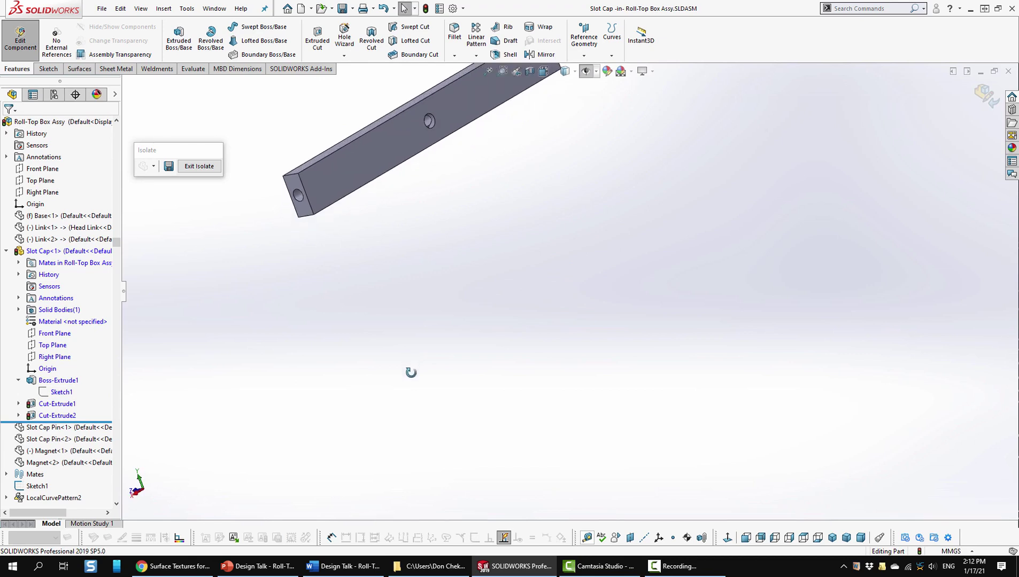
# - Return to the assembly, show all components and view the box isometrically
pyautogui.click(986, 99)
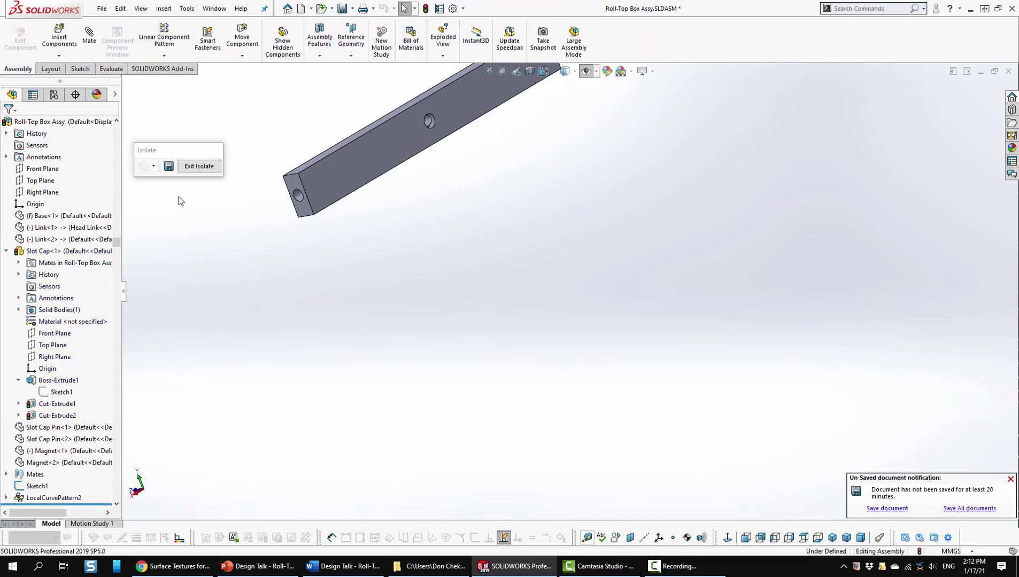
pyautogui.click(199, 166)
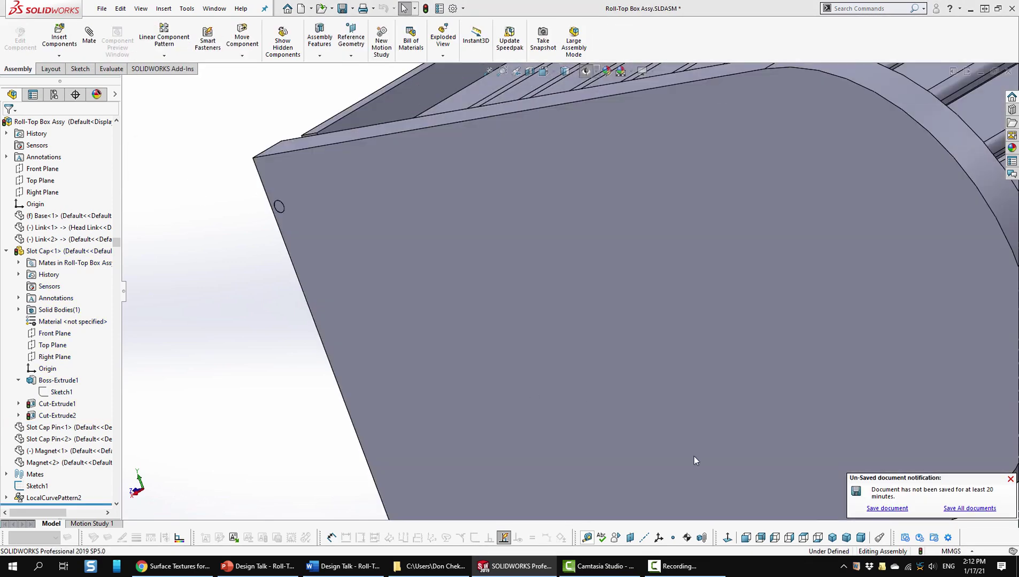
pyautogui.click(832, 538)
pyautogui.scroll(-5, 75, 395)
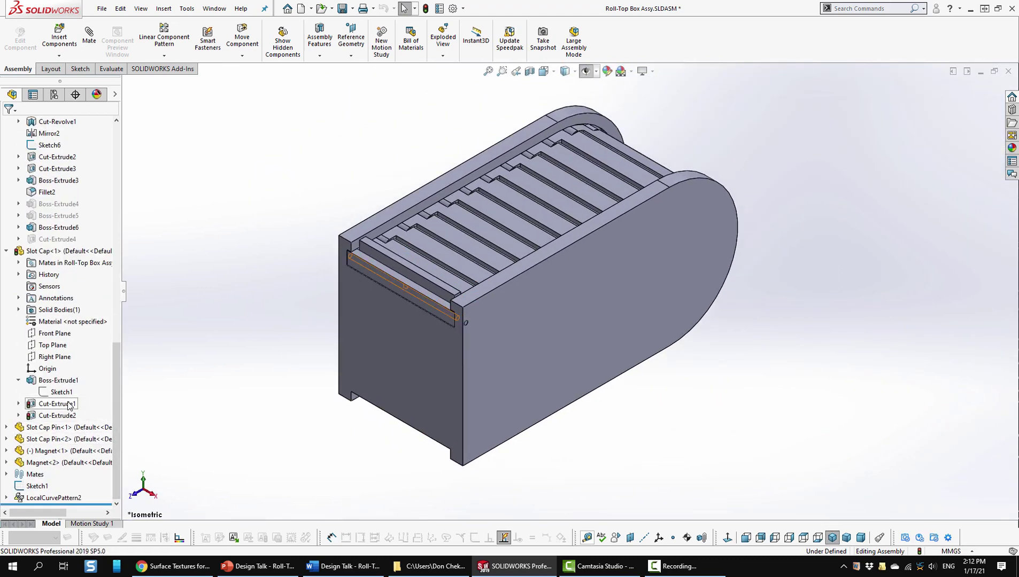
pyautogui.click(56, 429)
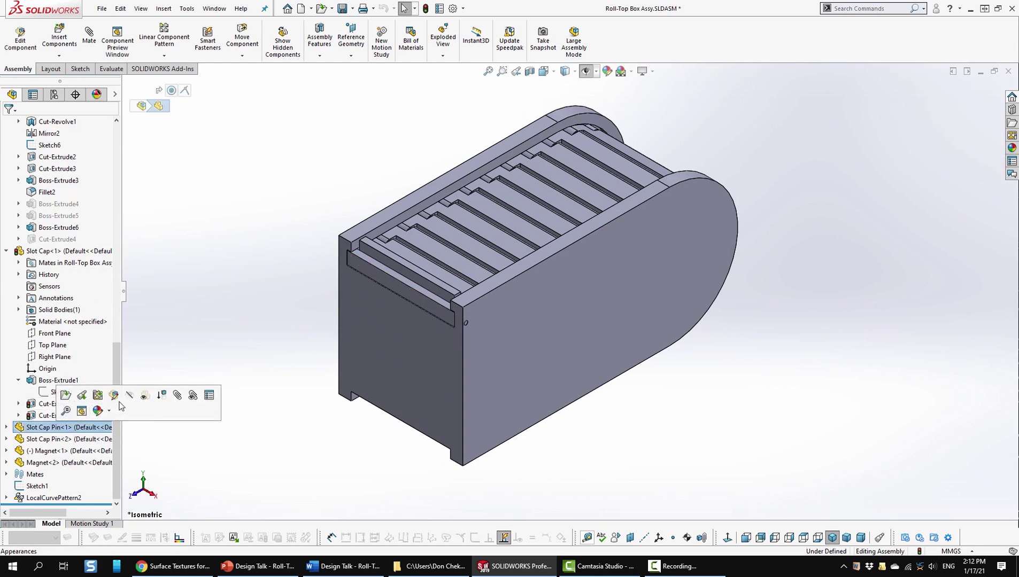
pyautogui.rightClick(82, 425)
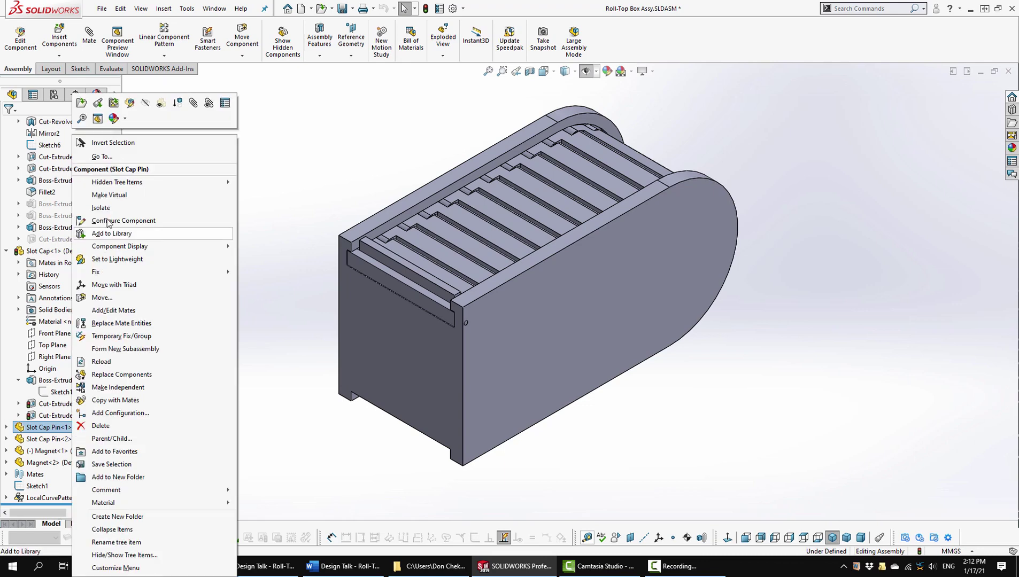
pyautogui.click(123, 234)
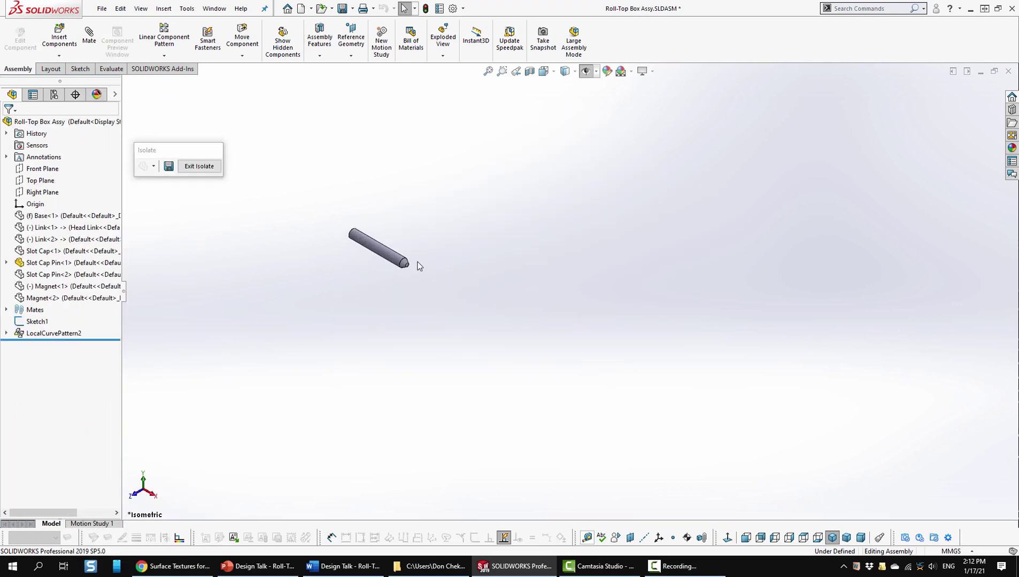
pyautogui.click(205, 167)
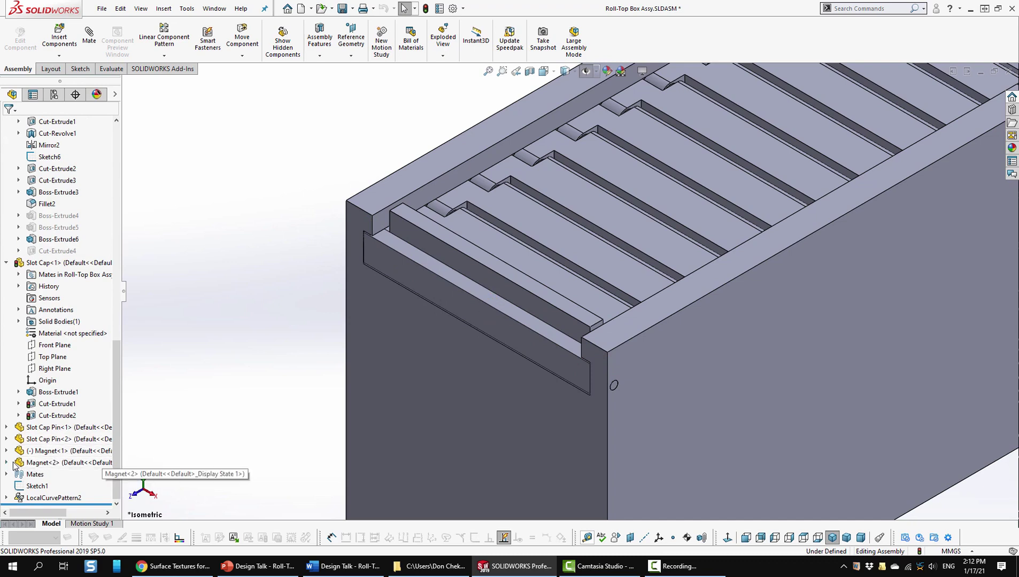
# - Isolate Magnet<1> to inspect its disc shape, then restore and fit the full assembly isometrically
pyautogui.click(51, 451)
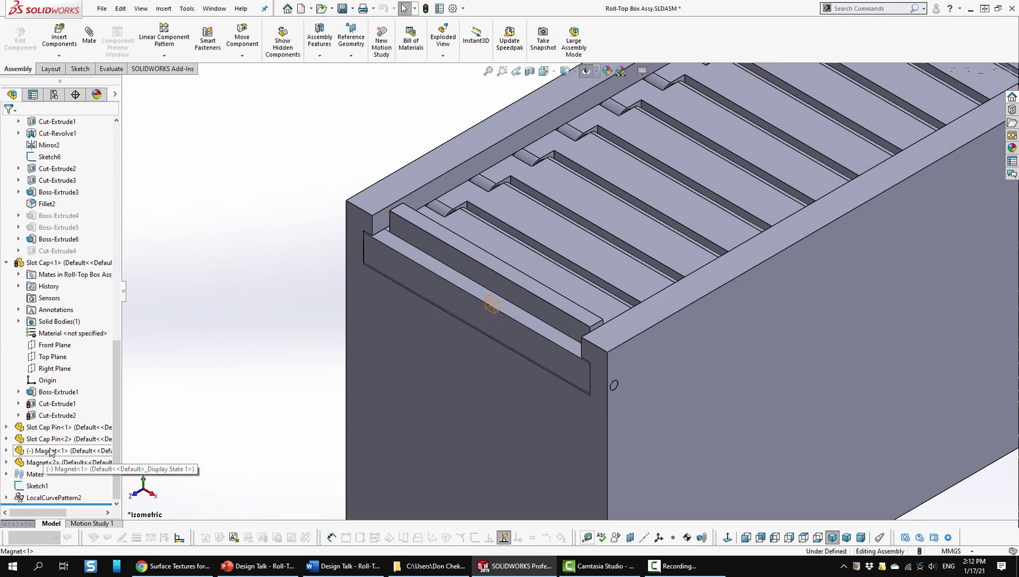
pyautogui.rightClick(51, 451)
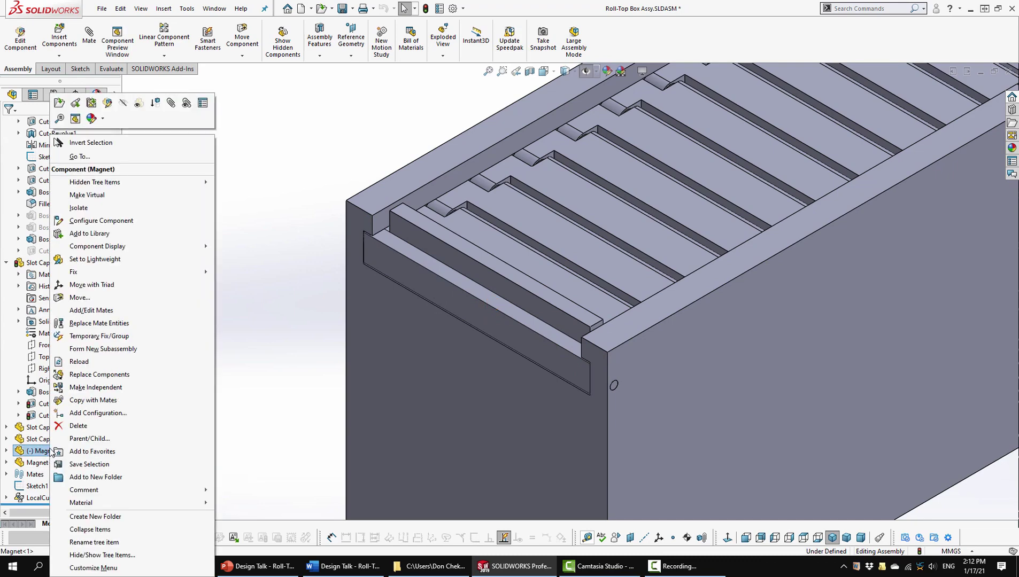
pyautogui.click(79, 208)
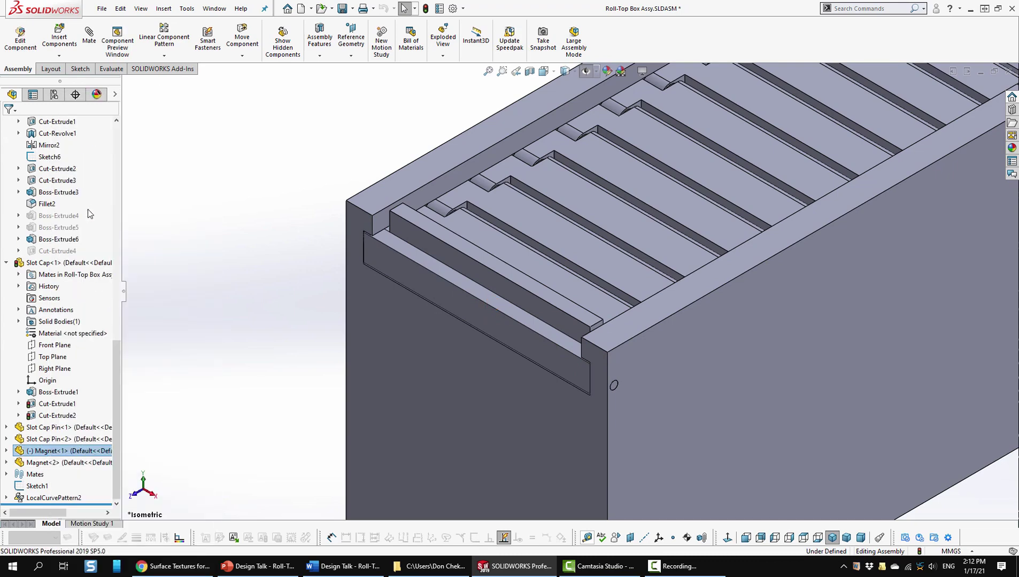
pyautogui.scroll(-5, 546, 289)
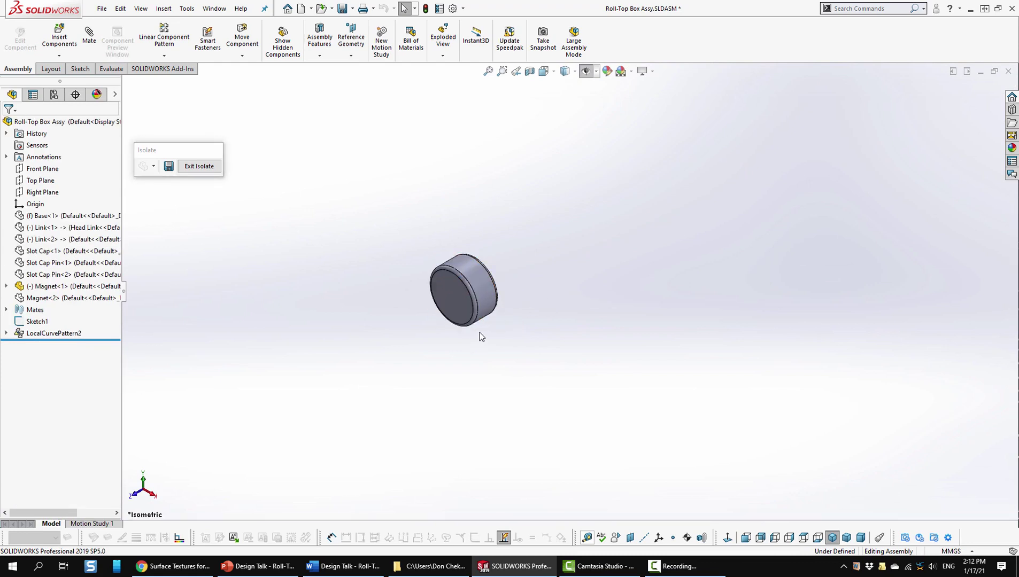
pyautogui.moveTo(480, 337)
pyautogui.mouseDown(button='middle')
pyautogui.moveTo(416, 350)
pyautogui.moveTo(482, 338)
pyautogui.mouseUp(button='middle')
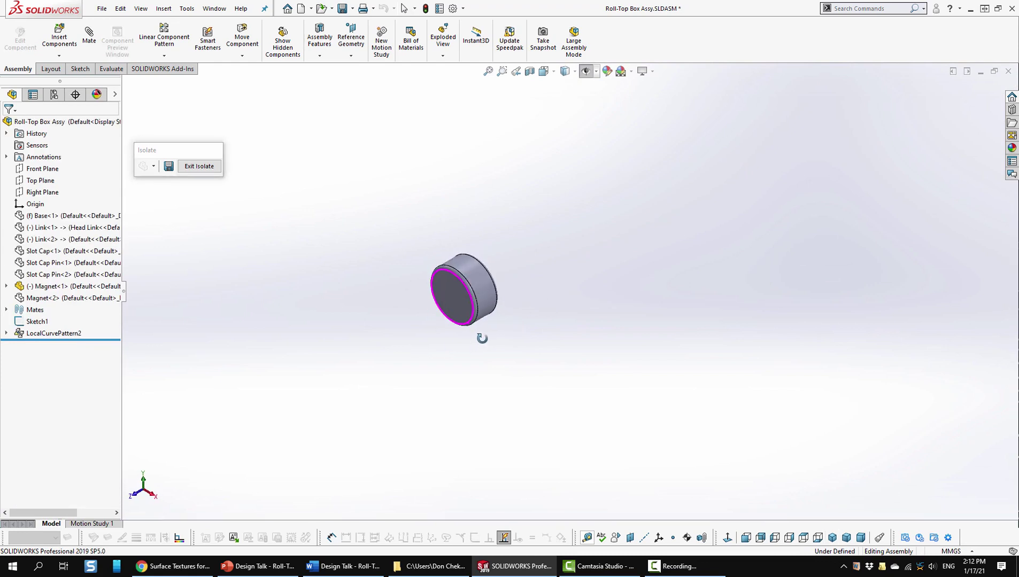
pyautogui.click(207, 166)
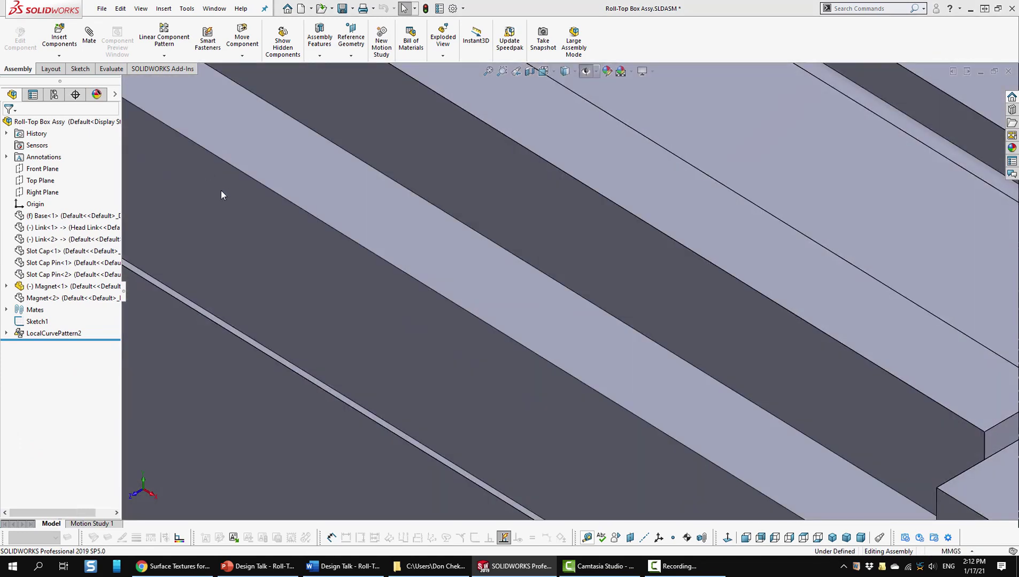
pyautogui.click(832, 537)
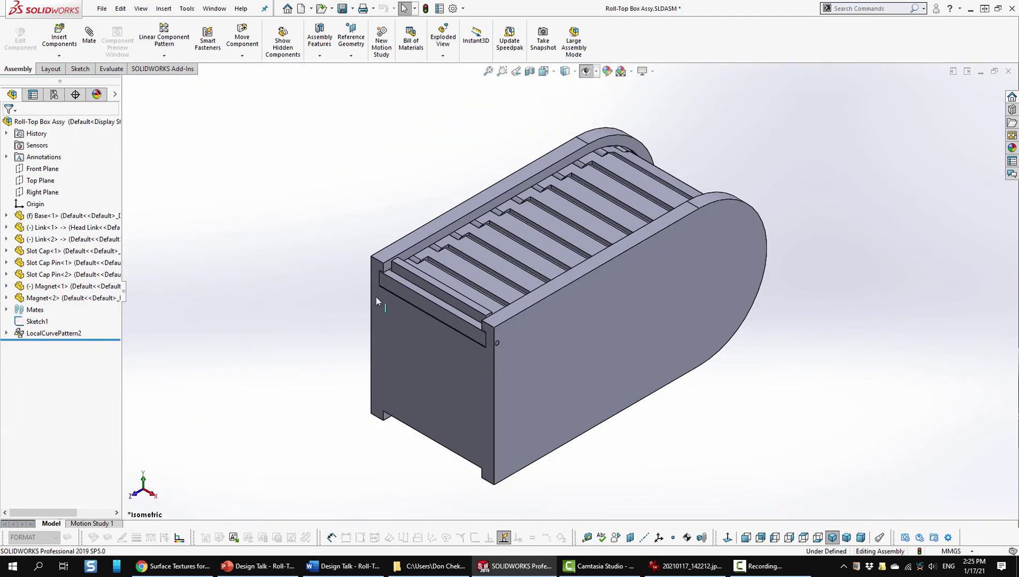
# - Review the BOM on the Roll-Top Box Assy drawing's first sheet, then open Layout sheet 2
pyautogui.click(694, 568)
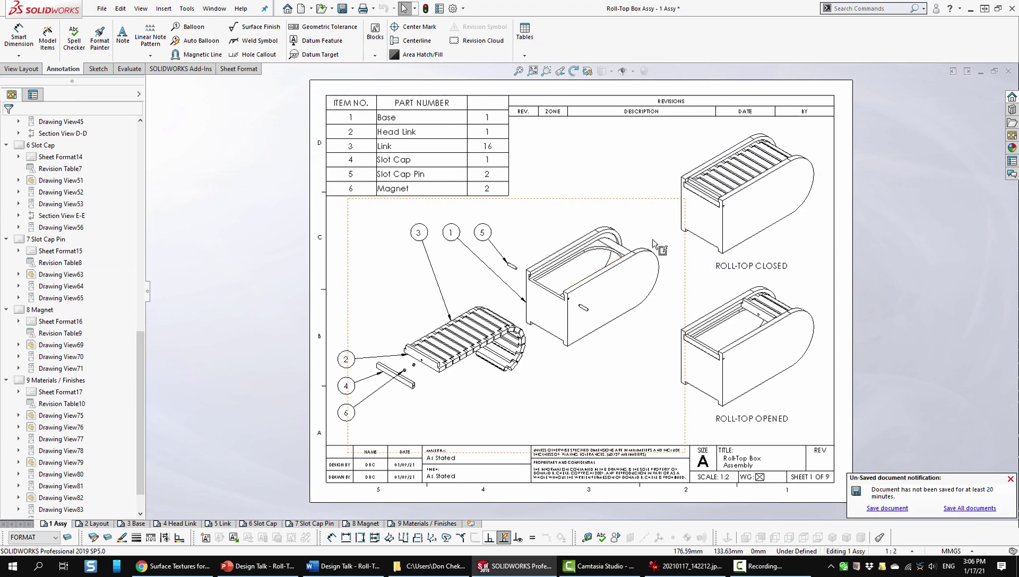
pyautogui.click(486, 179)
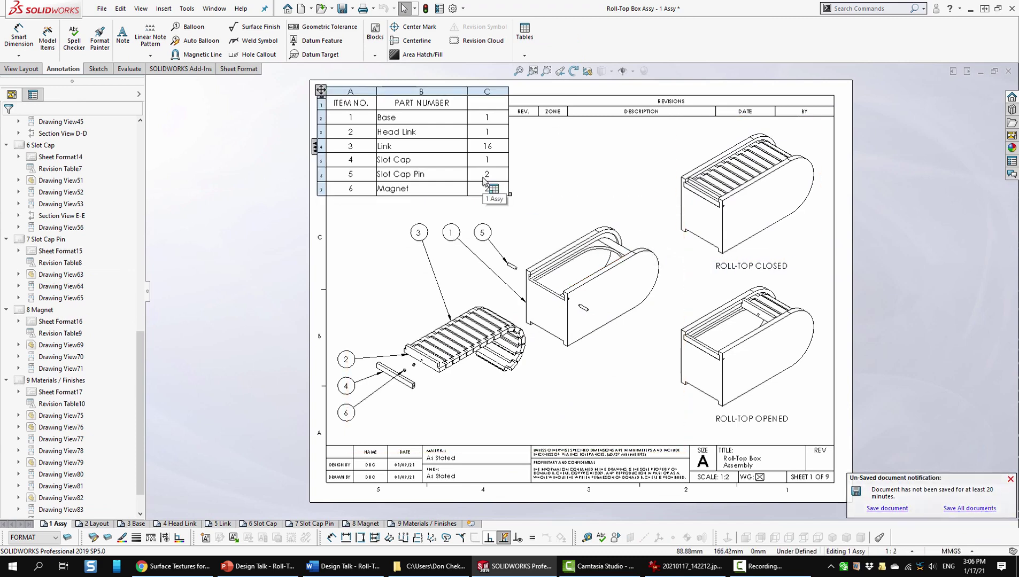
pyautogui.click(618, 209)
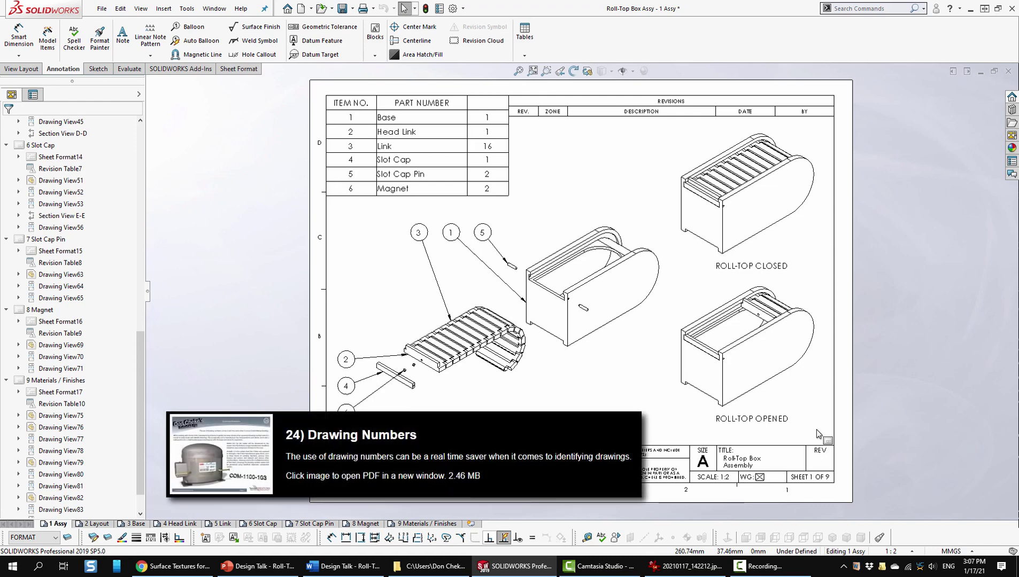
pyautogui.click(94, 523)
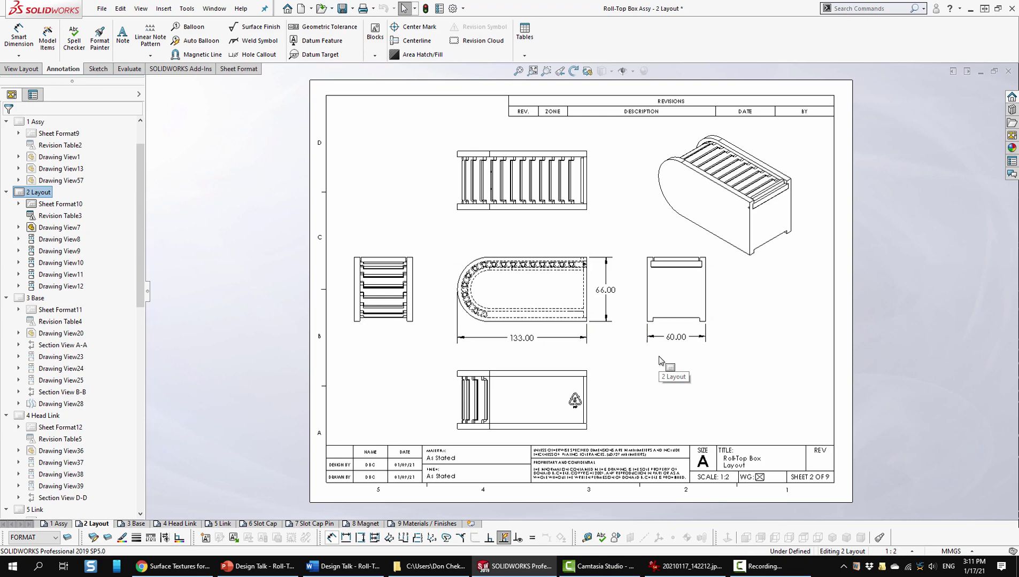
# - Step through the Base sheet to the Head Link sheet, 4 of 9
pyautogui.click(134, 524)
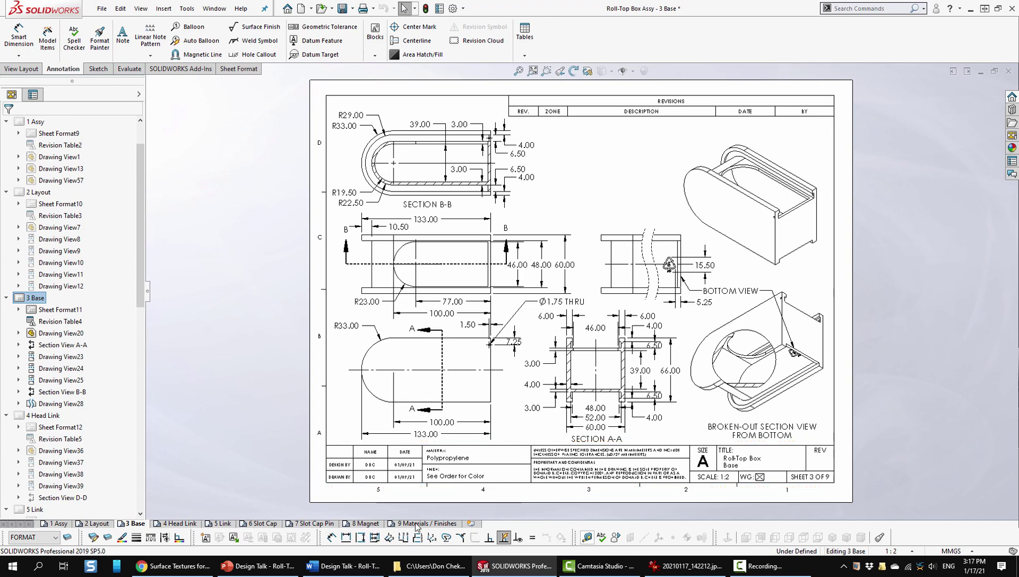
pyautogui.click(176, 524)
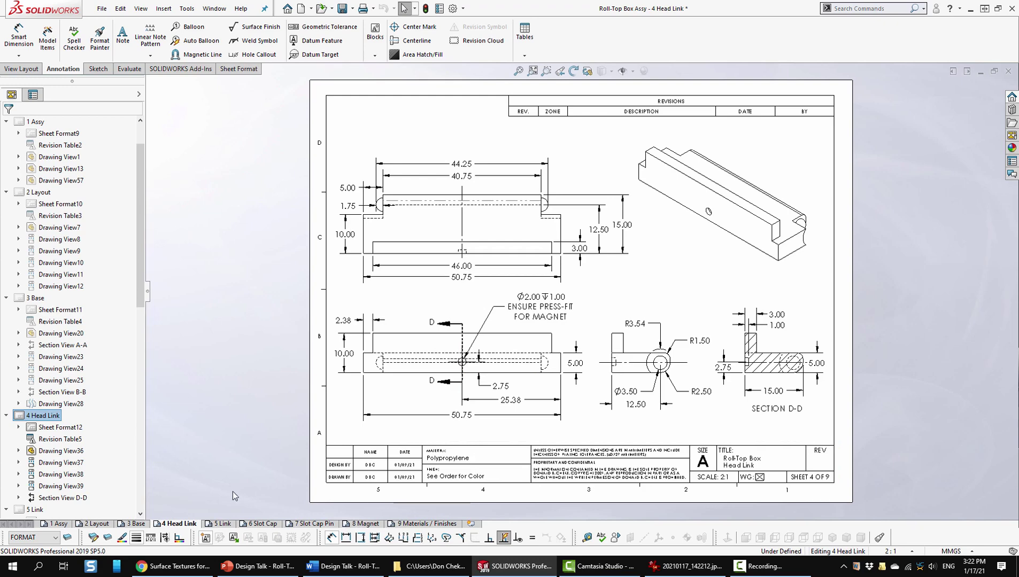
# - Page through the Link and Slot Cap sheets to the Slot Cap Pin sheet, 7 of 9
pyautogui.click(222, 524)
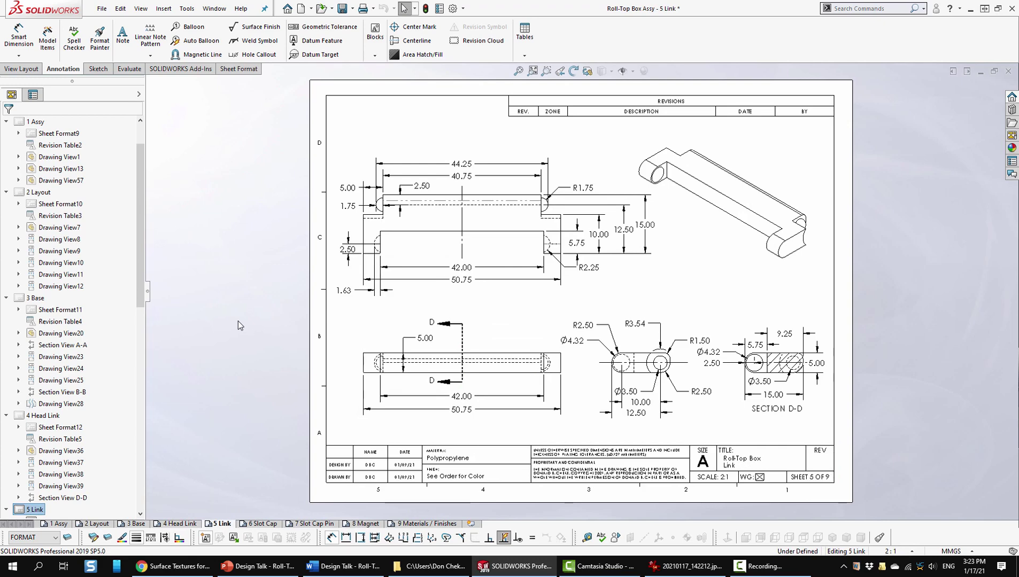
pyautogui.click(261, 524)
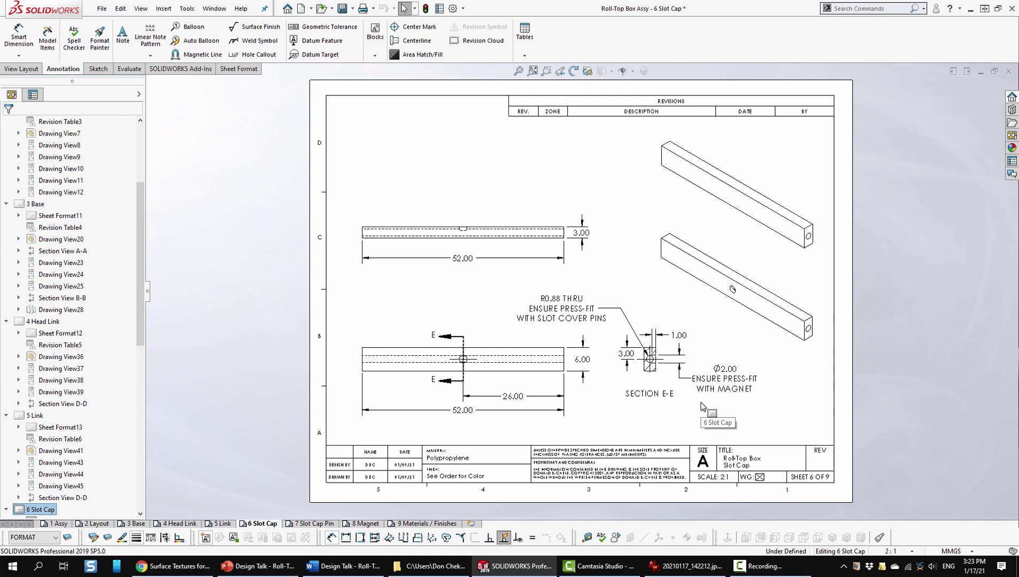
pyautogui.click(311, 526)
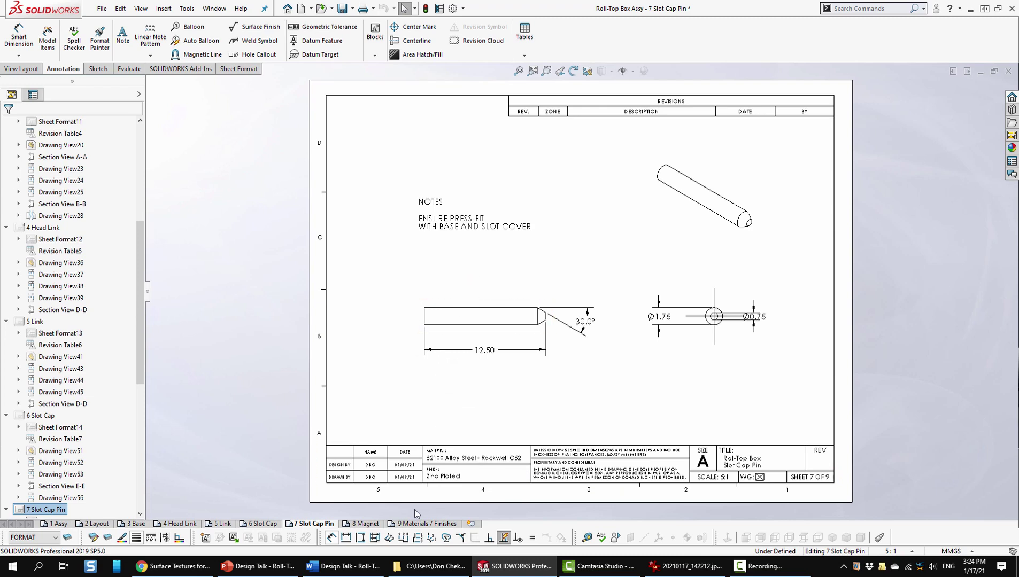
# - Open sheet 8, the Magnet sheet showing the Ø2.00 × 1.00 press-fit magnet
pyautogui.click(365, 524)
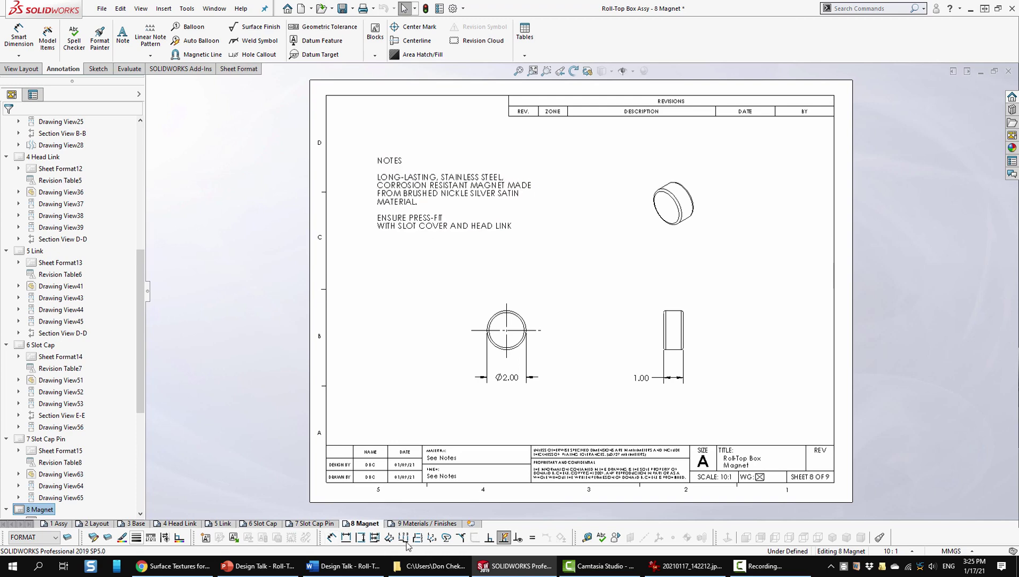
# - View the Materials / Finishes sheet, then bring up photo 20210117_142212.jpg in IrfanView
pyautogui.click(438, 524)
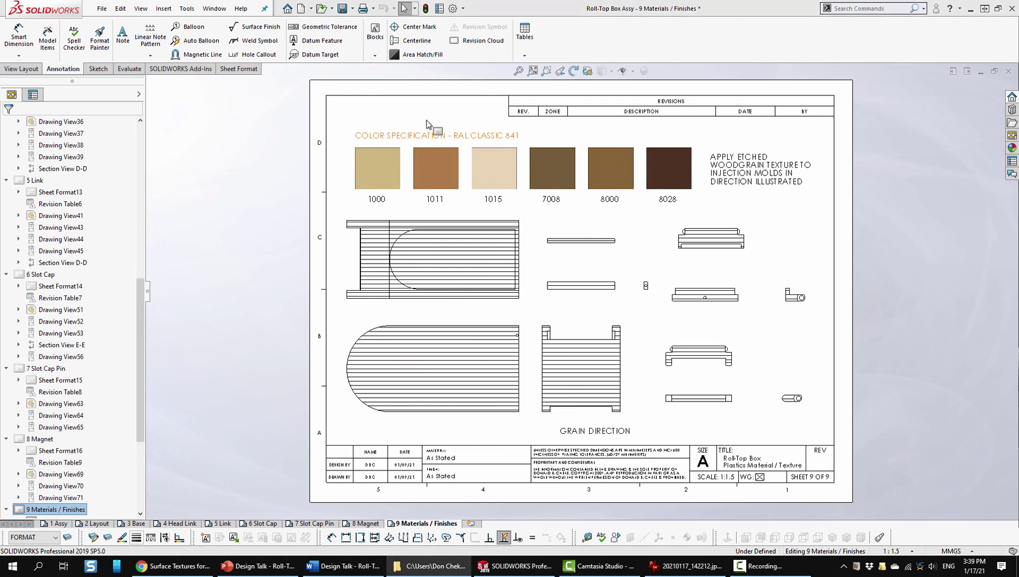
pyautogui.click(673, 566)
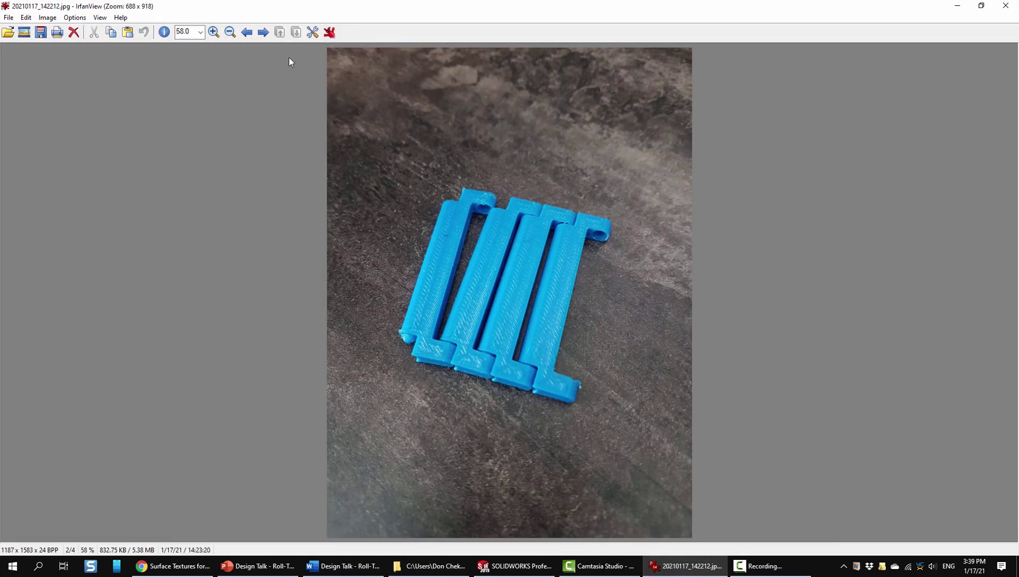
# - Step through the beige grille and deck board reference photos in IrfanView
pyautogui.click(262, 32)
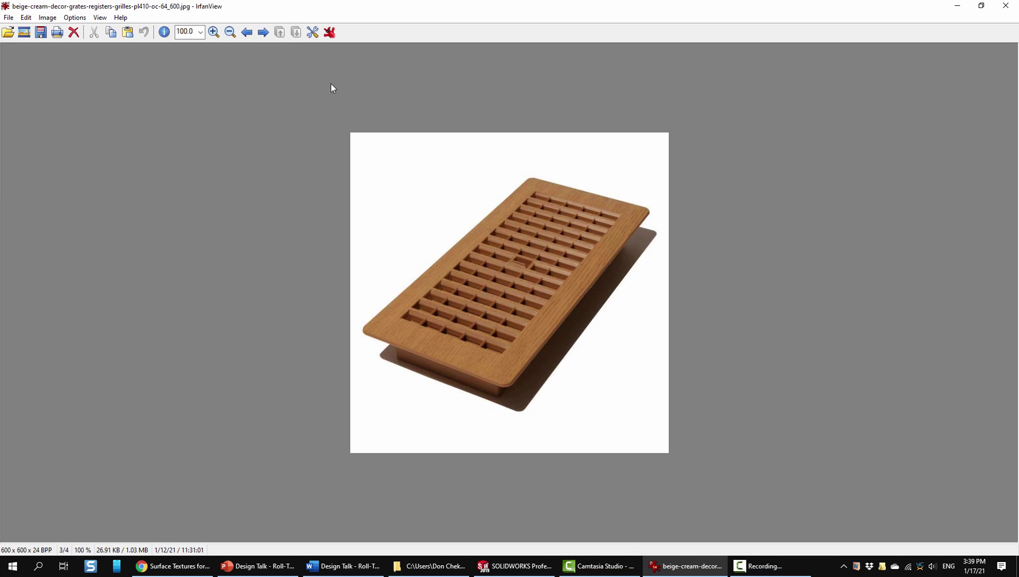
pyautogui.click(263, 33)
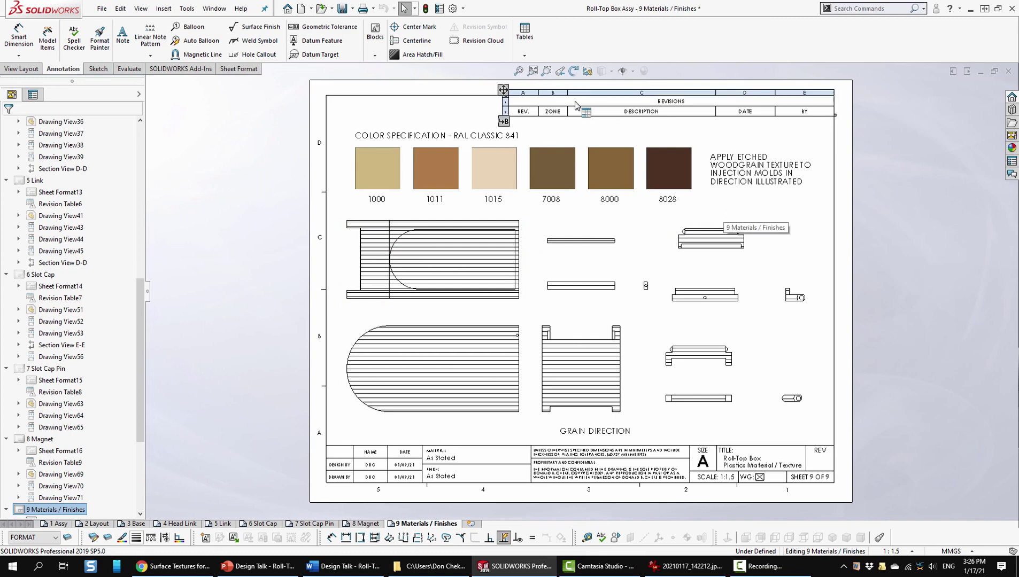
# - Read the injection-molding surface textures article in Chrome, covering SPI polish grades and EDM finishes
pyautogui.click(191, 567)
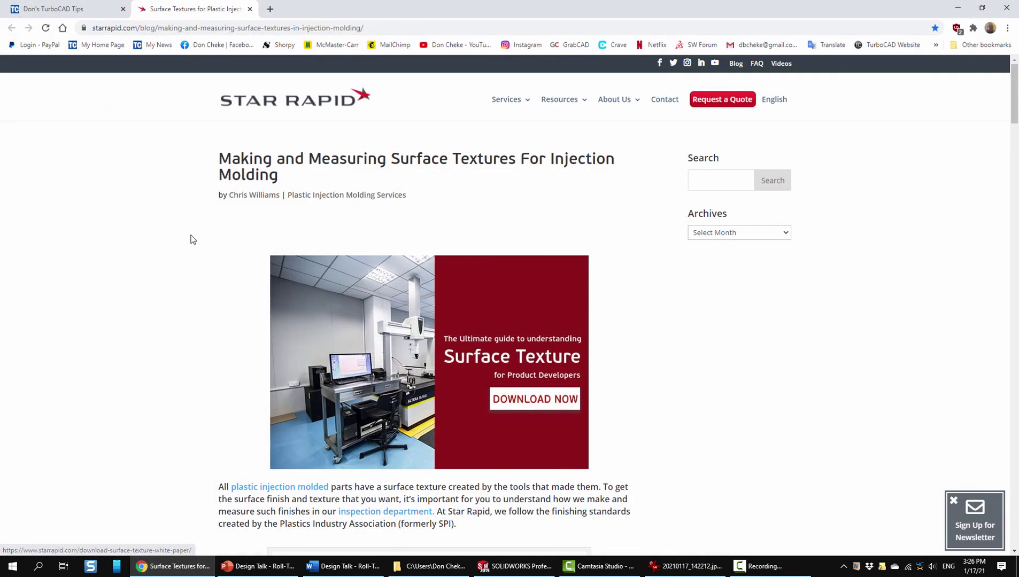
pyautogui.scroll(-1, 182, 285)
pyautogui.scroll(-15, 182, 285)
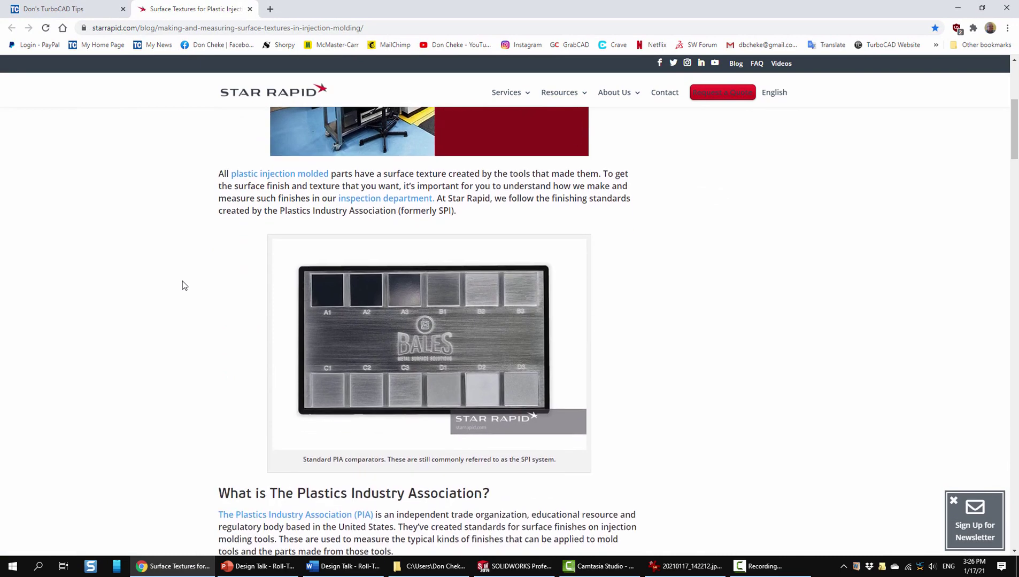
pyautogui.scroll(-5, 207, 284)
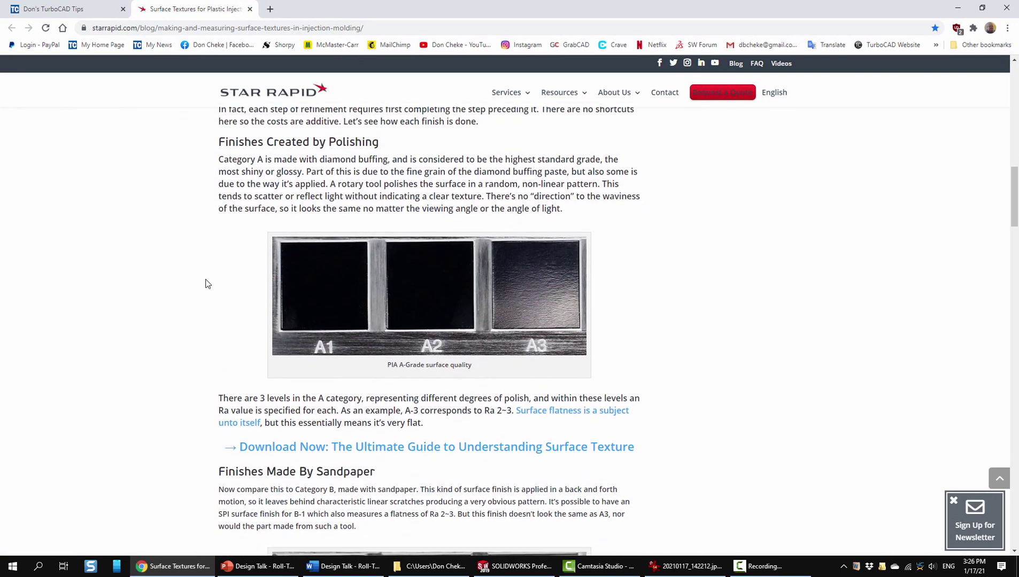
pyautogui.scroll(-4, 208, 283)
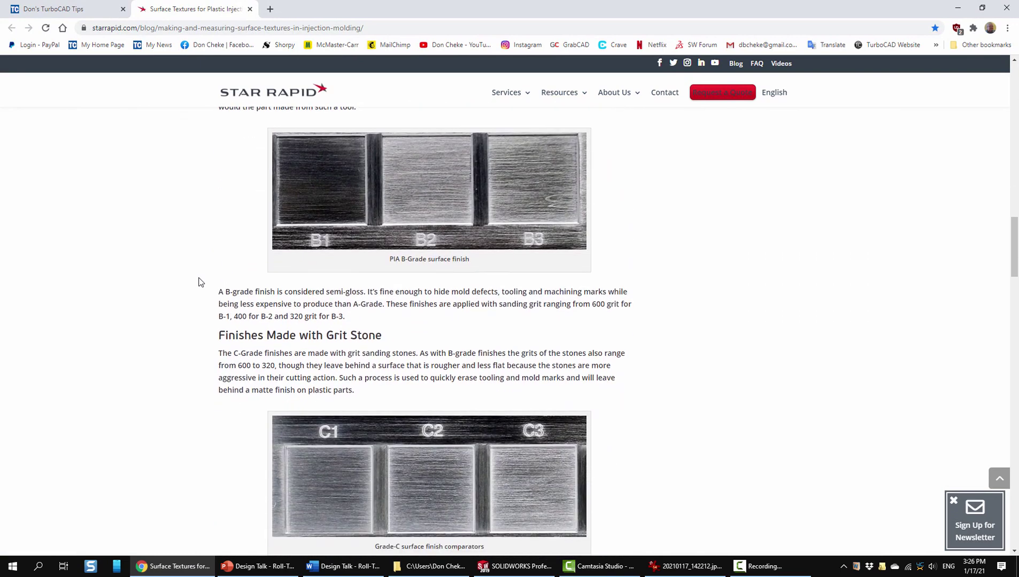
pyautogui.scroll(-9, 201, 282)
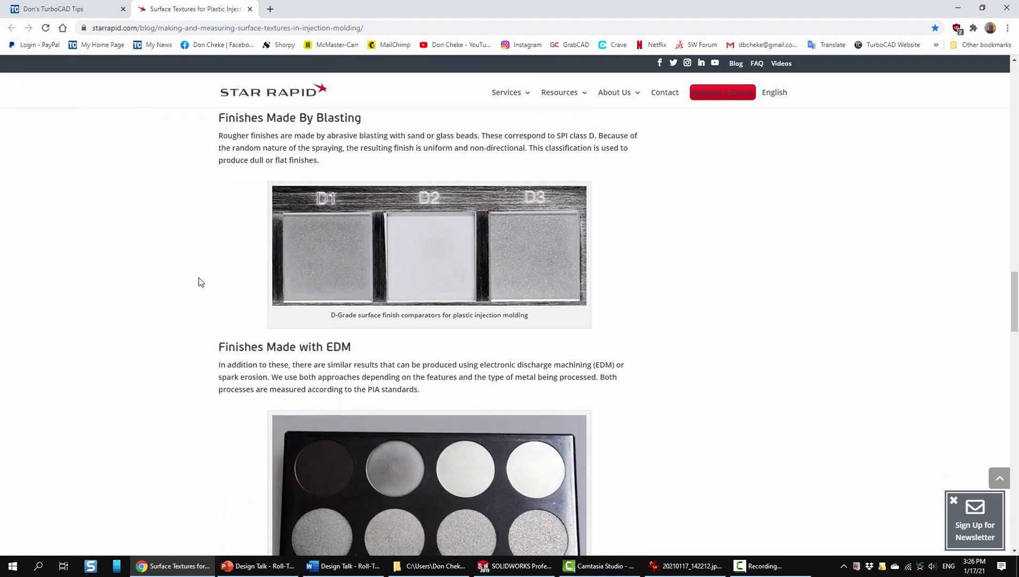
pyautogui.scroll(-10, 198, 282)
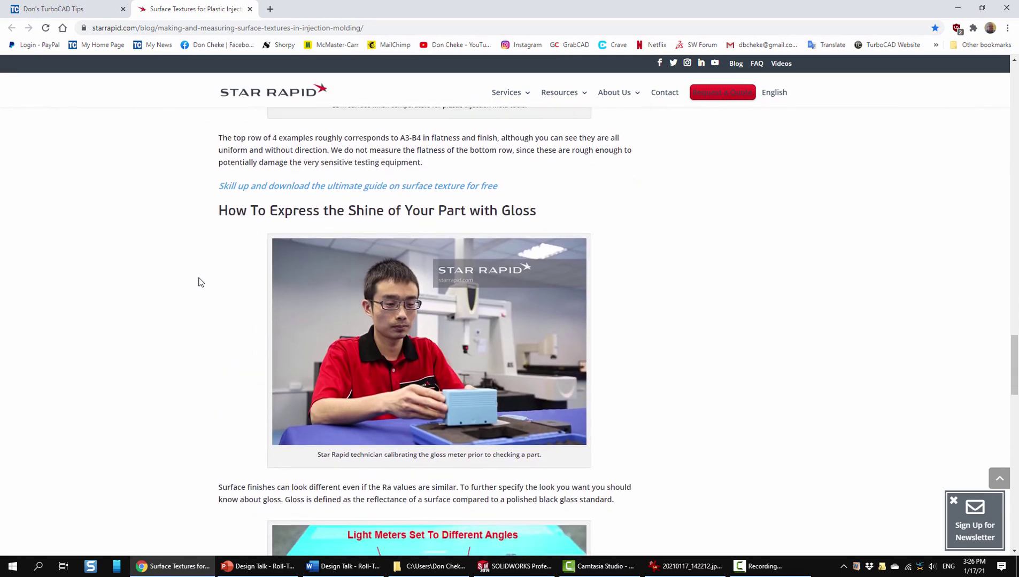
pyautogui.scroll(-3, 198, 282)
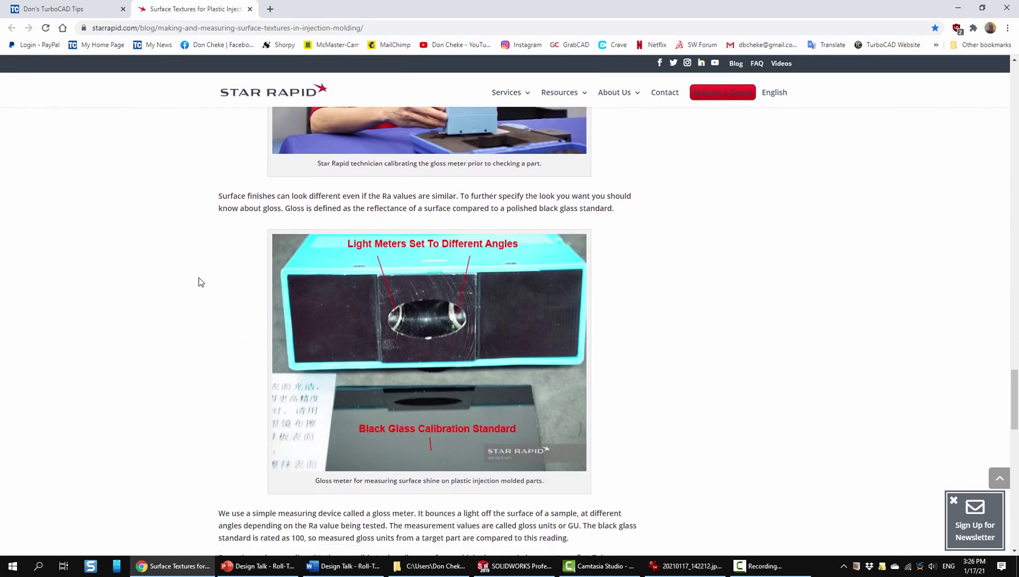
pyautogui.scroll(-8, 199, 281)
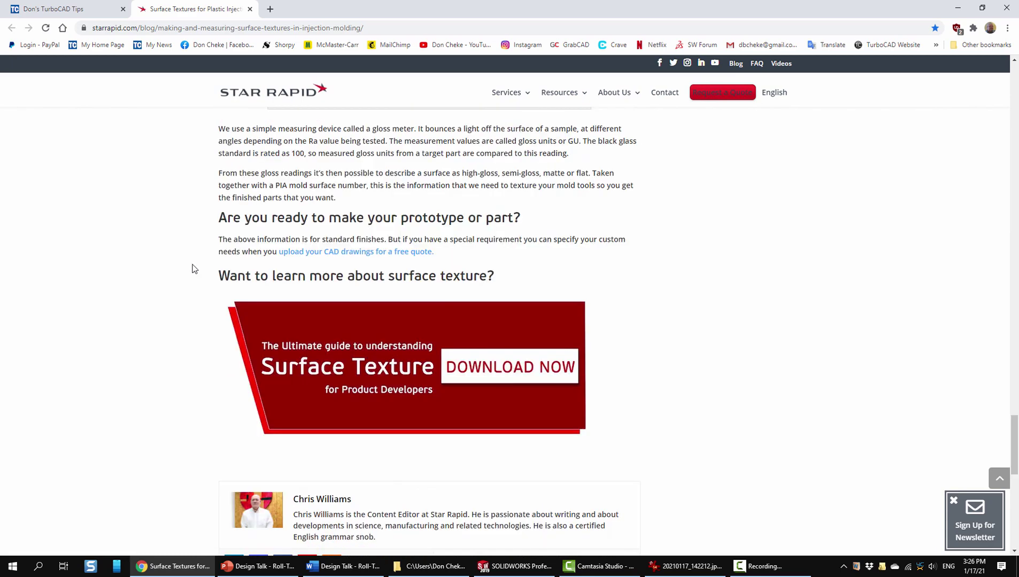
pyautogui.scroll(-2, 194, 234)
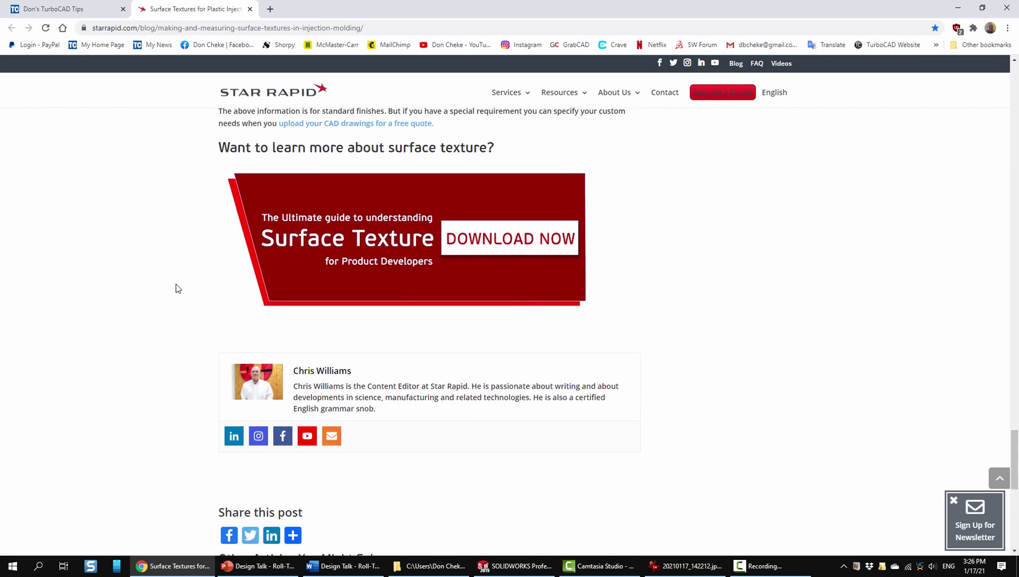
pyautogui.scroll(-3, 174, 288)
pyautogui.scroll(-6, 172, 289)
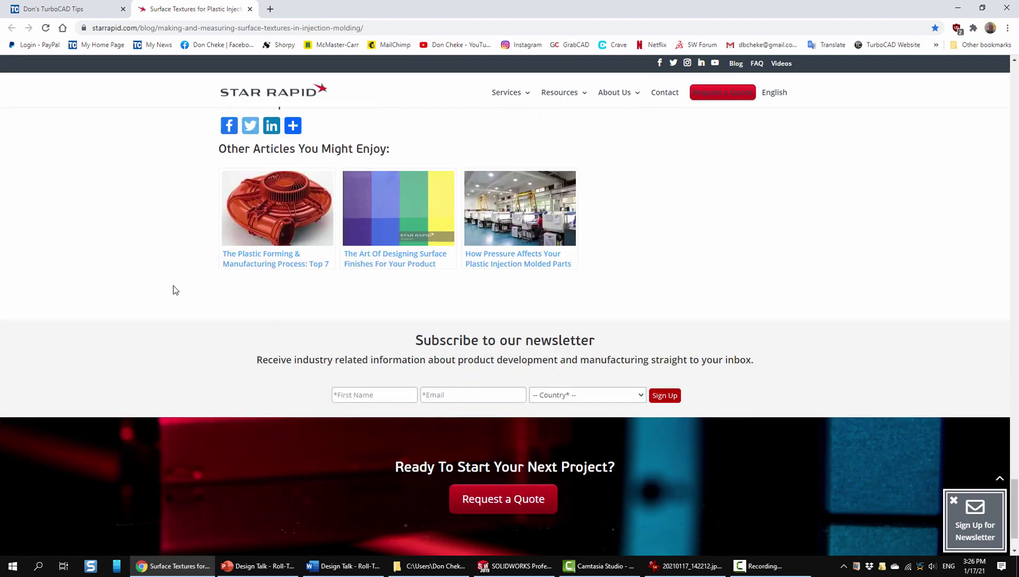
# - Return to the SOLIDWORKS drawing showing the Materials / Finishes sheet 9 of 9
pyautogui.click(511, 568)
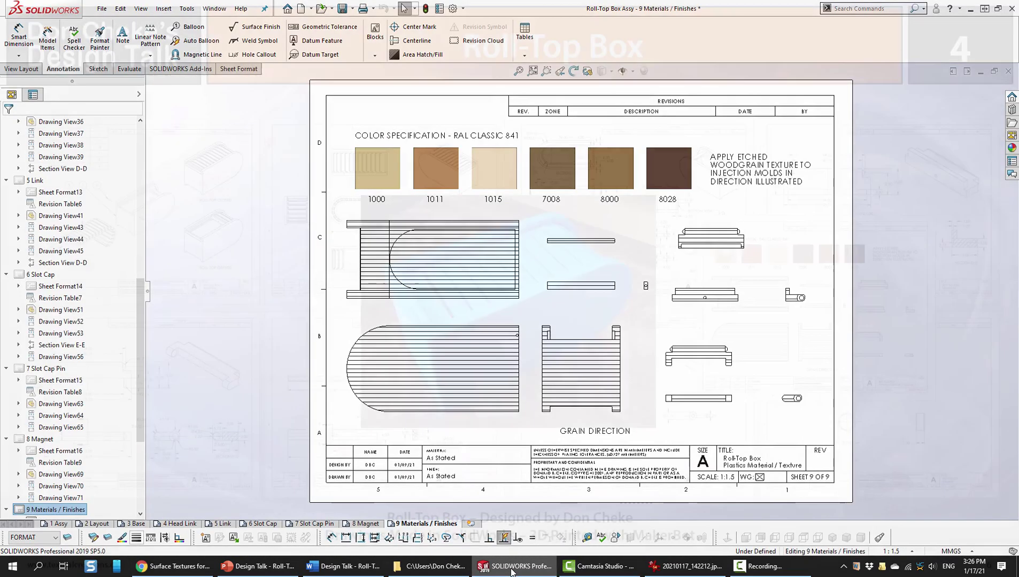